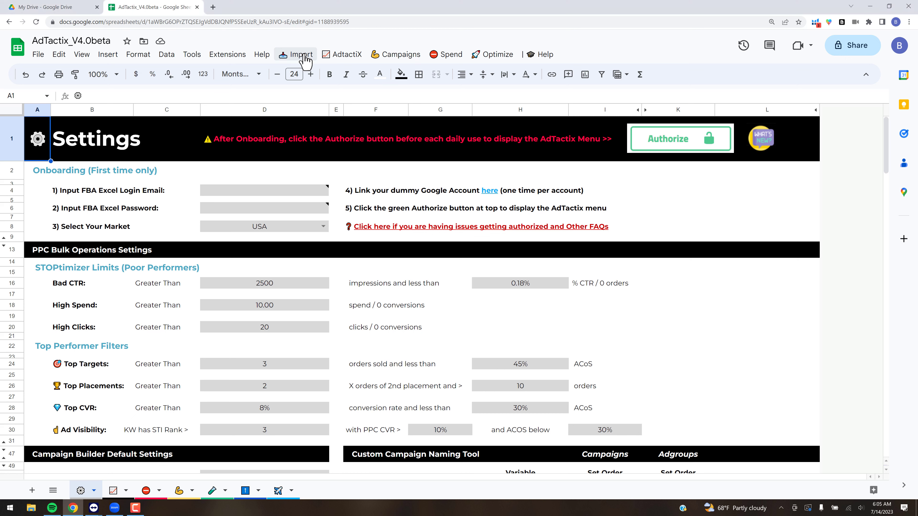
- Open the bulk ads file download and import instructions and review the Amazon bulk operations notes and FAQs
click(305, 58)
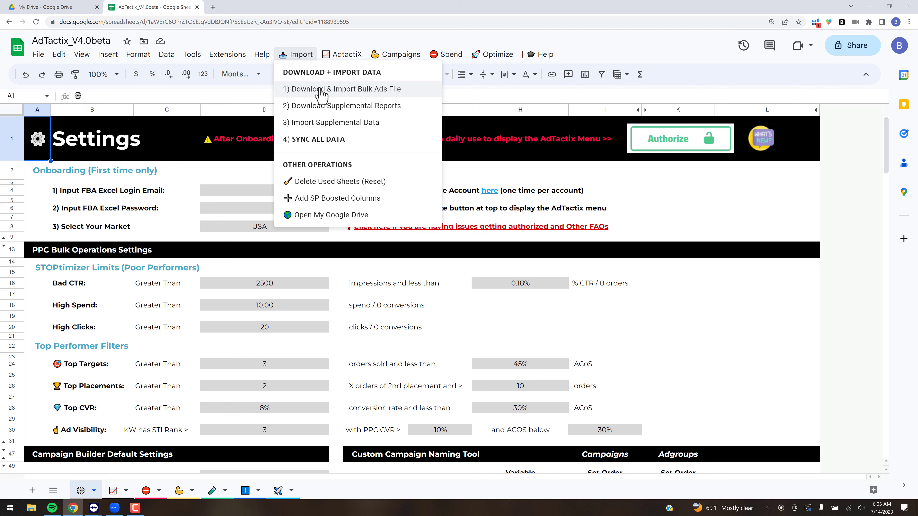
click(362, 90)
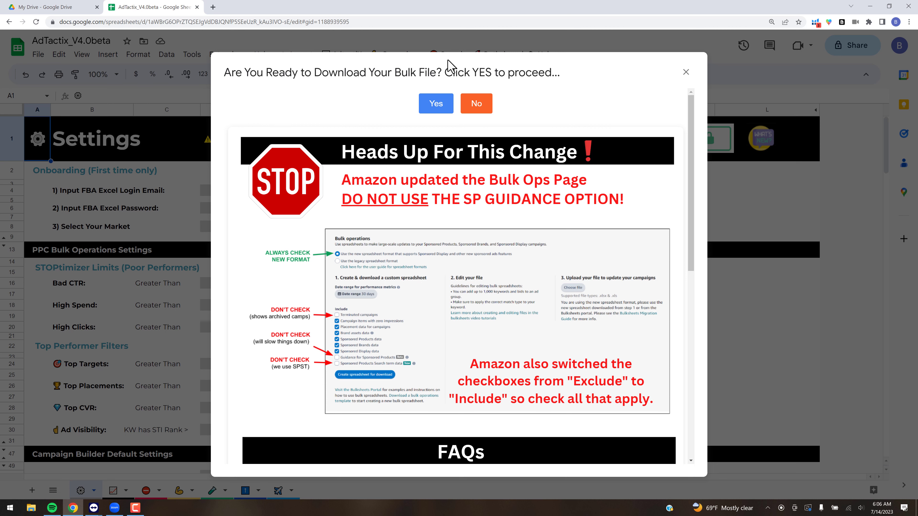
scroll(508, 263, down, 3)
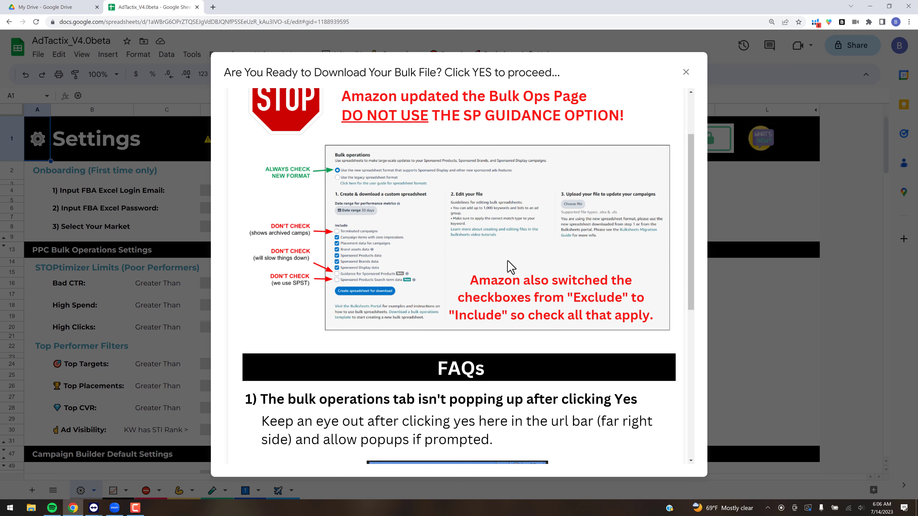
scroll(510, 265, down, 3)
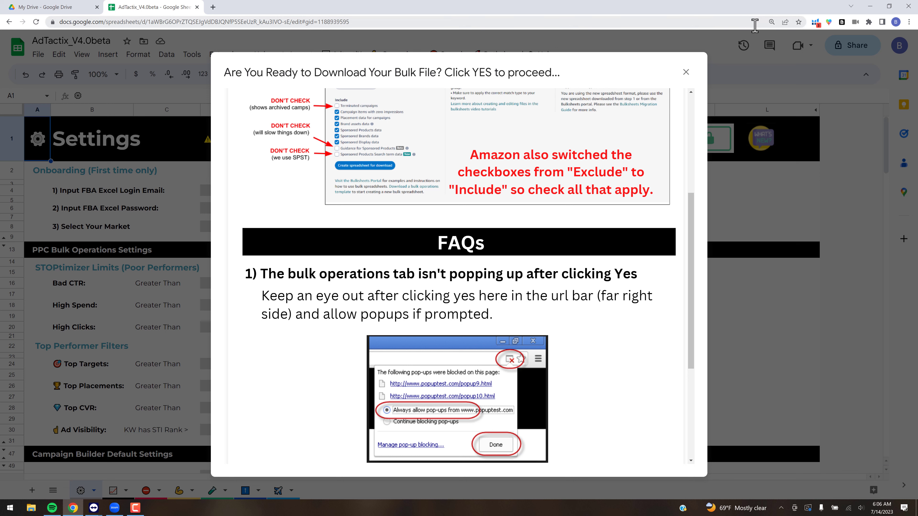
scroll(532, 362, up, 4)
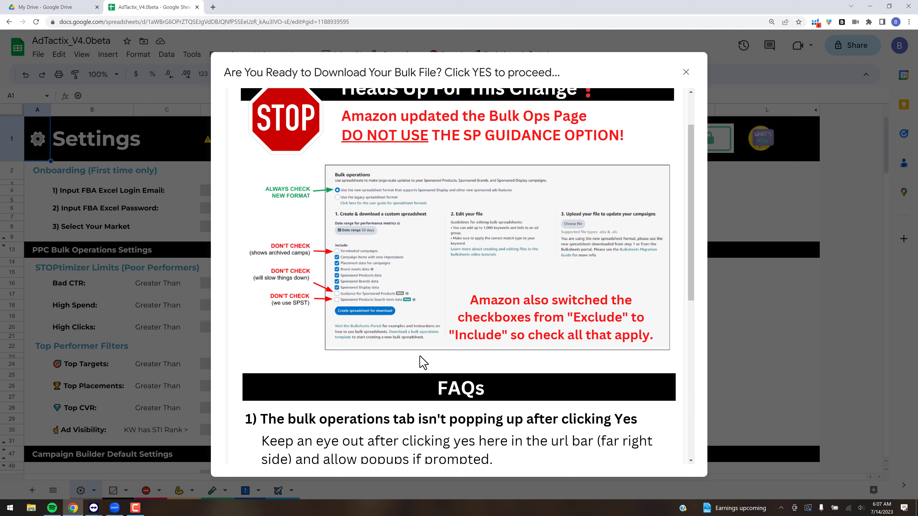
scroll(518, 274, up, 2)
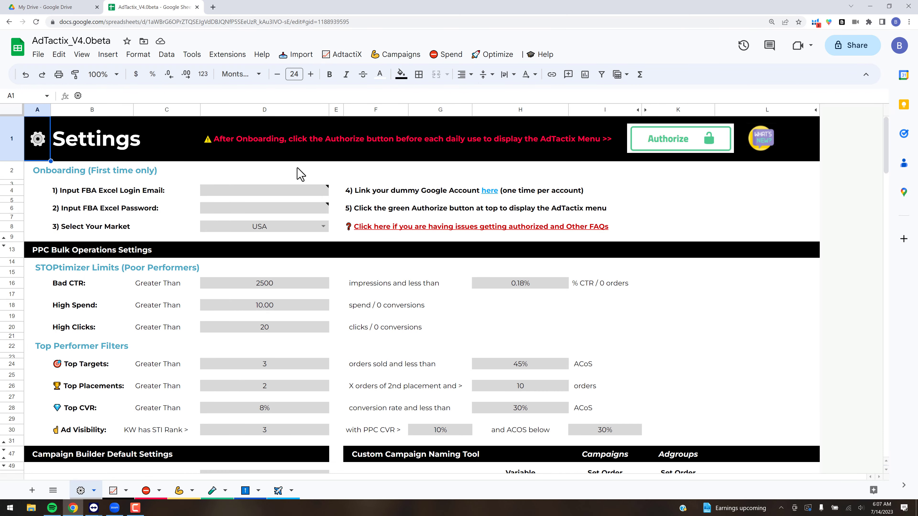
- Import TEST BULK FILE (NEW PLACEMENTS).xlsx from the TACTIX TEST FILES folder in My Drive, inserting it as new sheets
click(39, 56)
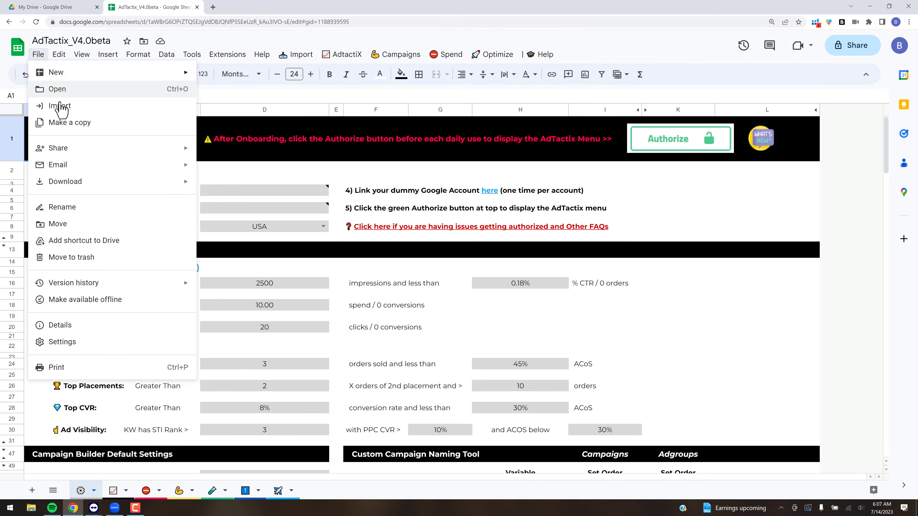
click(111, 105)
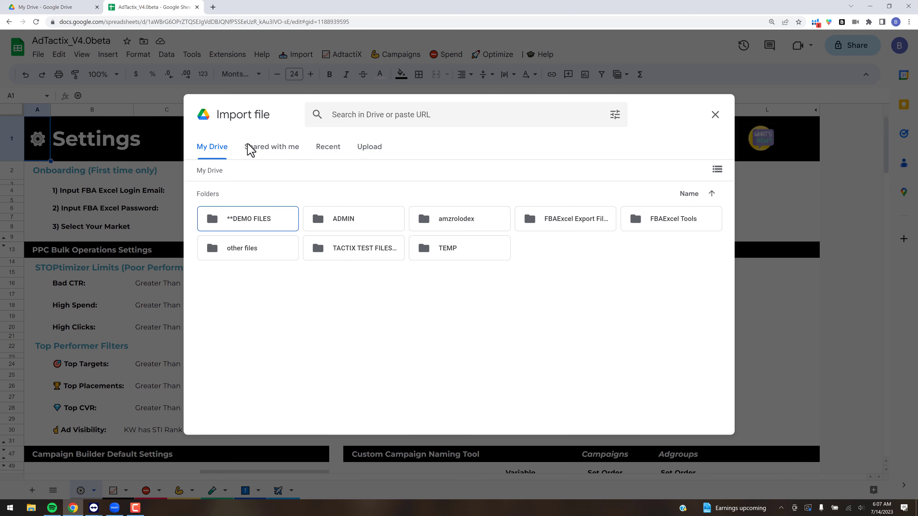
click(352, 257)
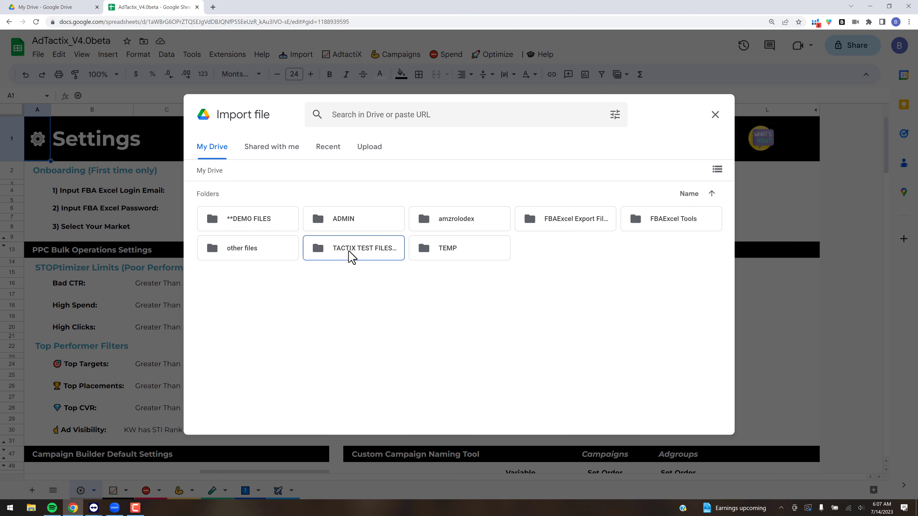
double_click(352, 258)
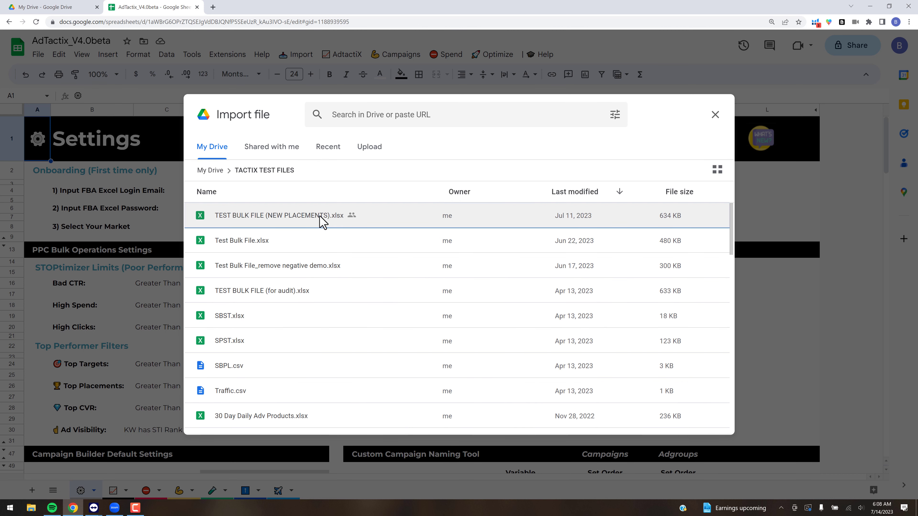
click(322, 219)
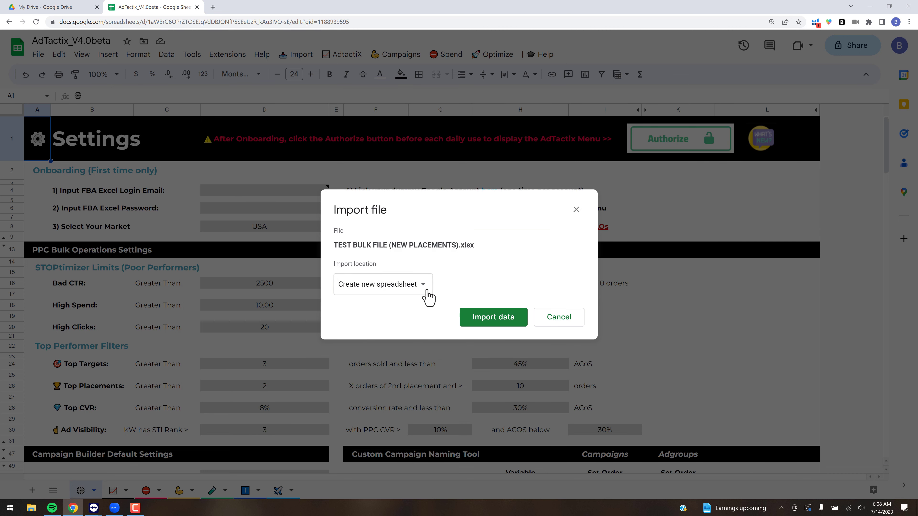
click(425, 284)
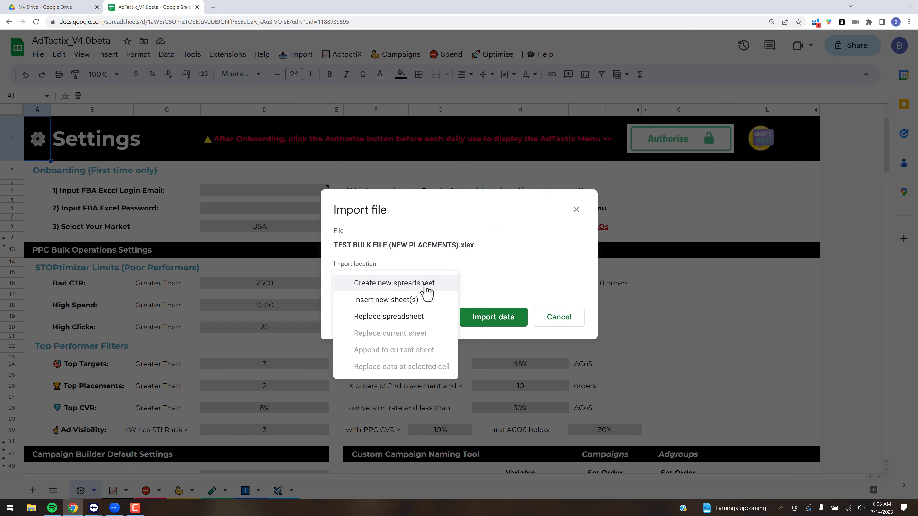
click(400, 303)
click(505, 359)
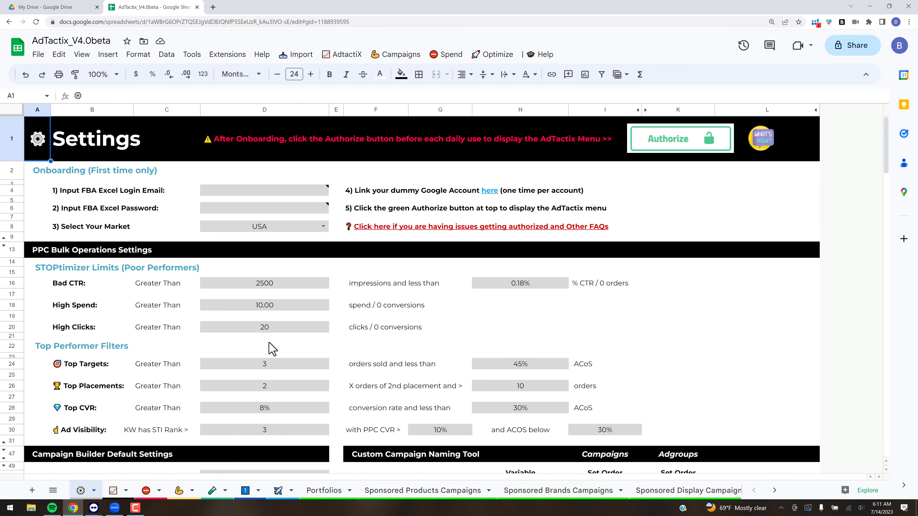
- Review the Supplemental Reports Hub in the settings, sync all AdTactix data and dismiss the completion dialog
scroll(266, 343, down, 7)
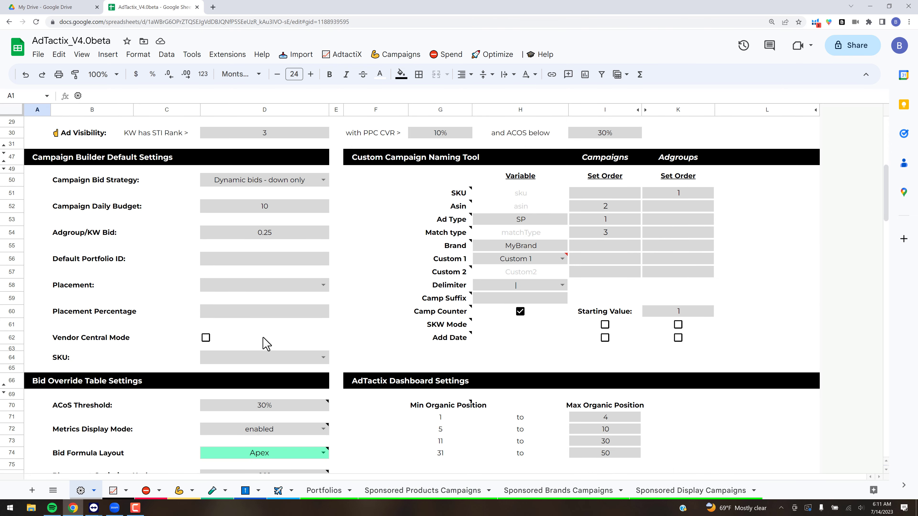
scroll(267, 343, down, 5)
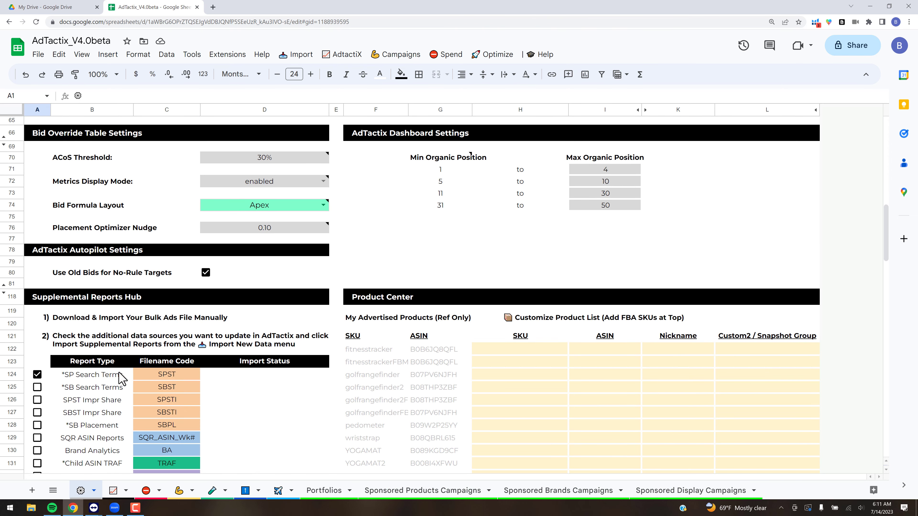
scroll(106, 353, down, 1)
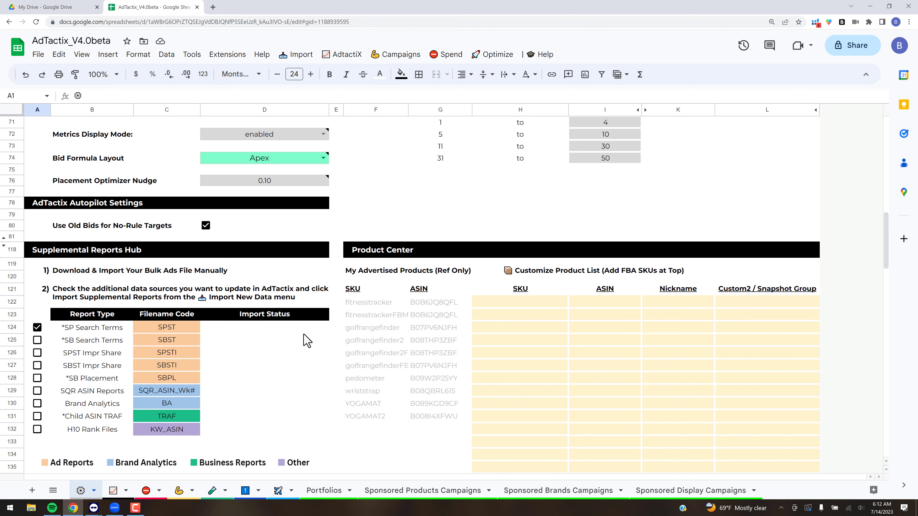
click(302, 56)
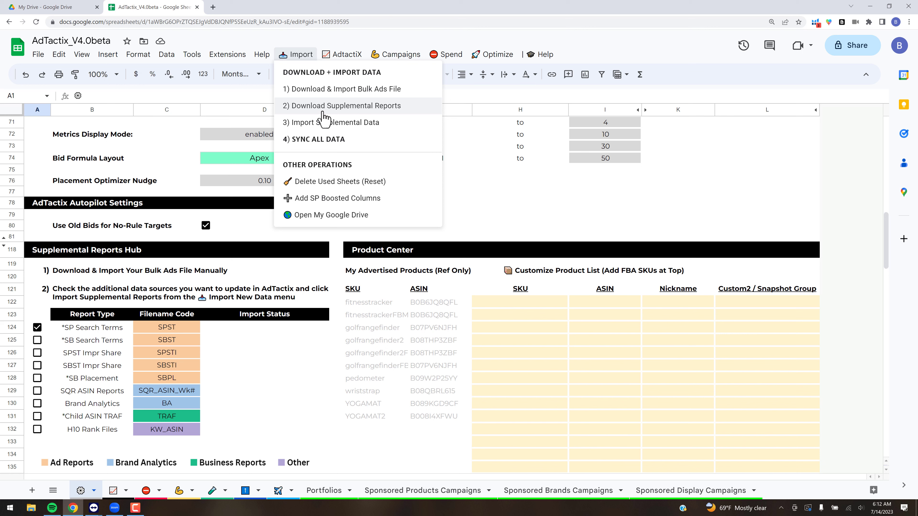
click(316, 141)
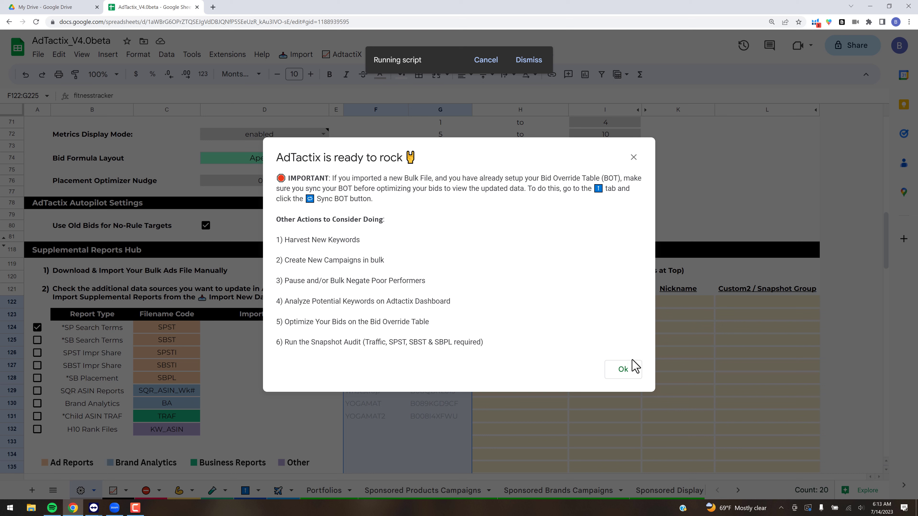
click(630, 375)
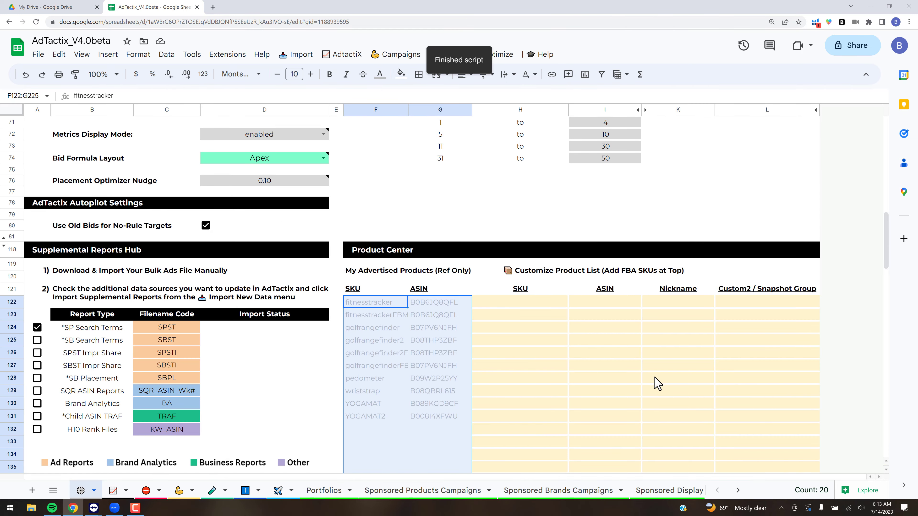
- On the Sponsored Products Campaigns sheet, widen the Entity column so its full entries are readable
click(526, 487)
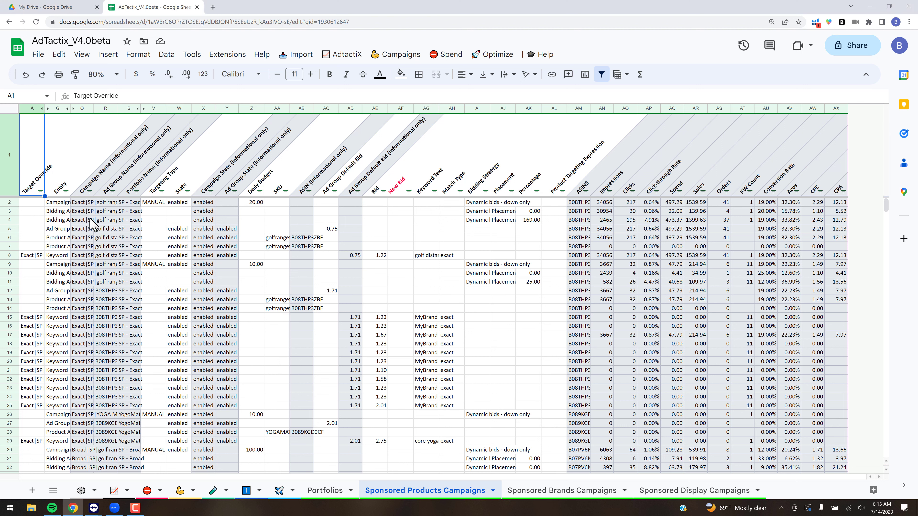
click(56, 203)
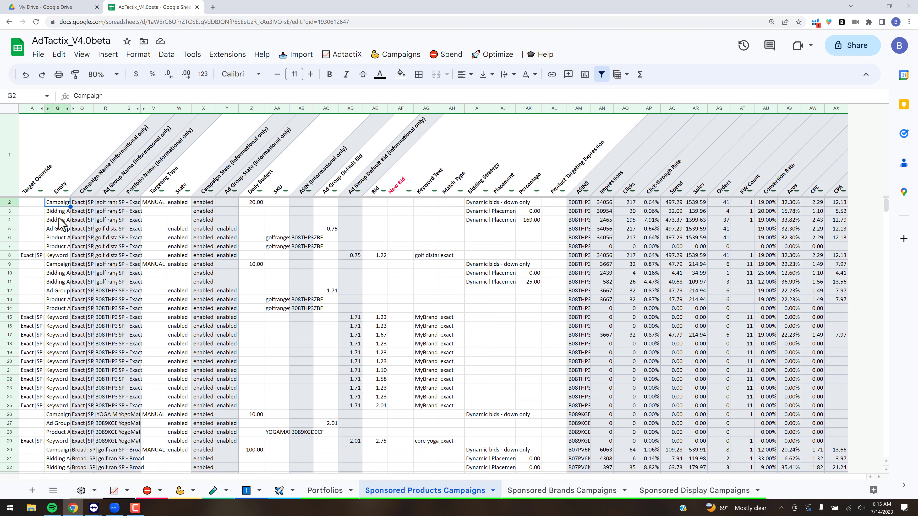
key(Down)
key(Down)
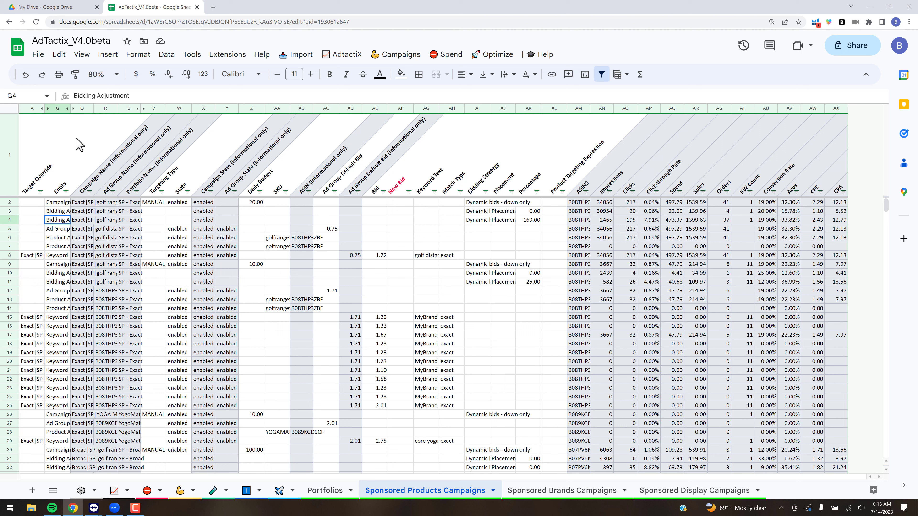
drag(94, 109, 101, 110)
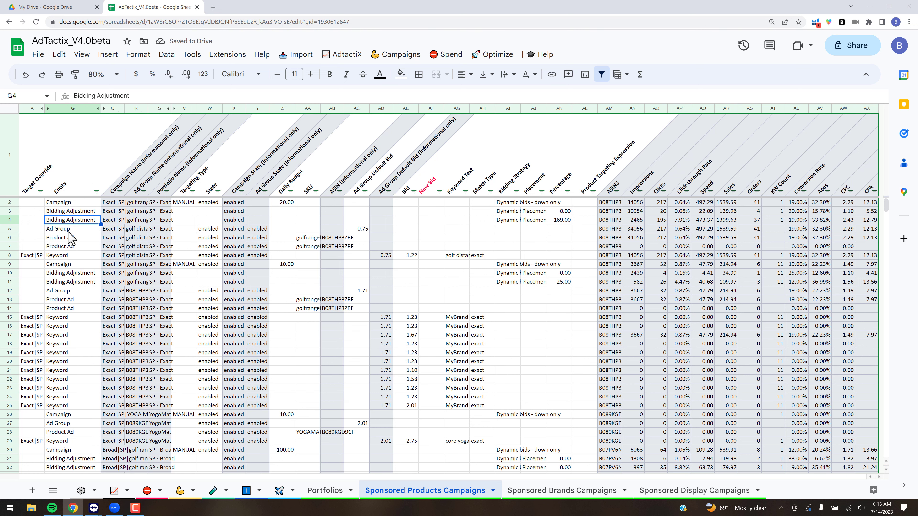
- Examine the first campaign's product ad ASIN and its keyword row's bid and keyword text
click(83, 231)
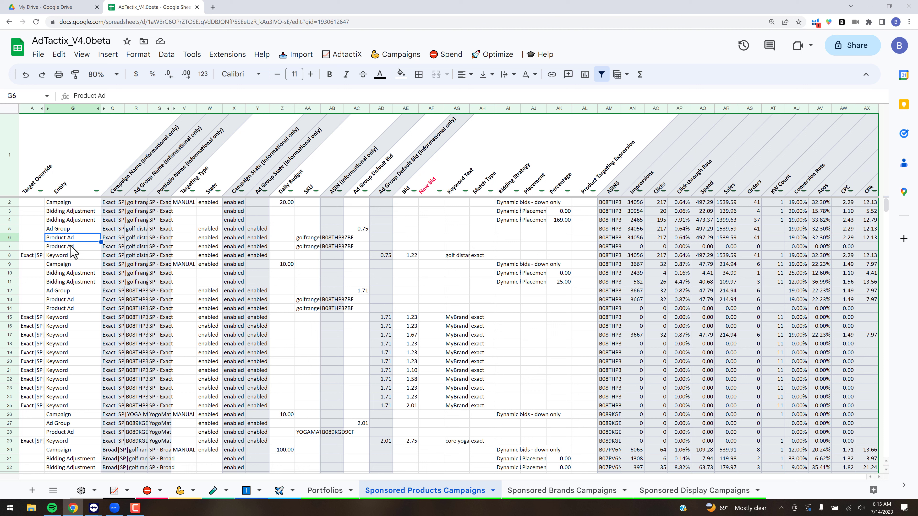
click(335, 241)
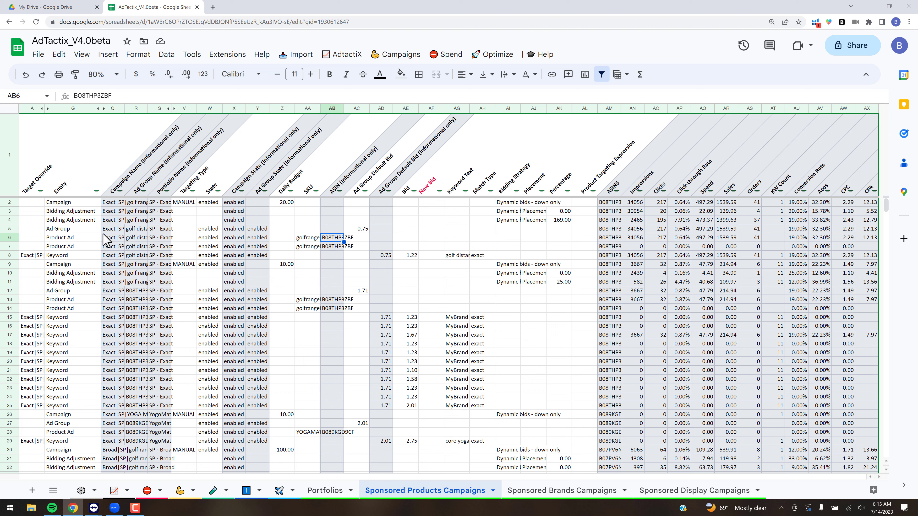
click(75, 255)
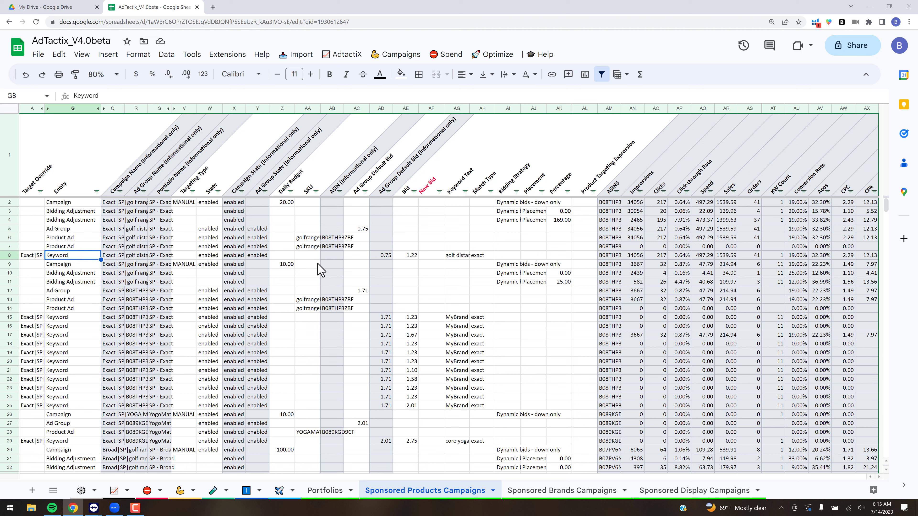
click(408, 256)
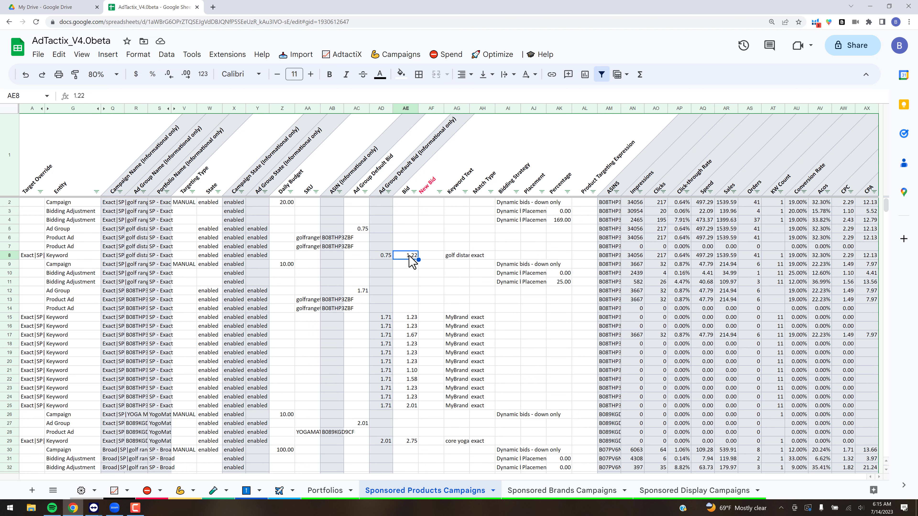
click(450, 257)
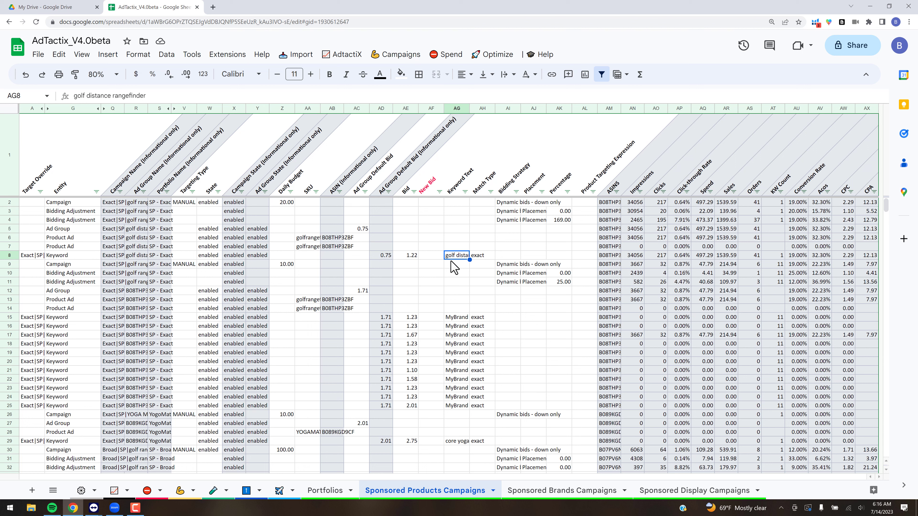
click(410, 255)
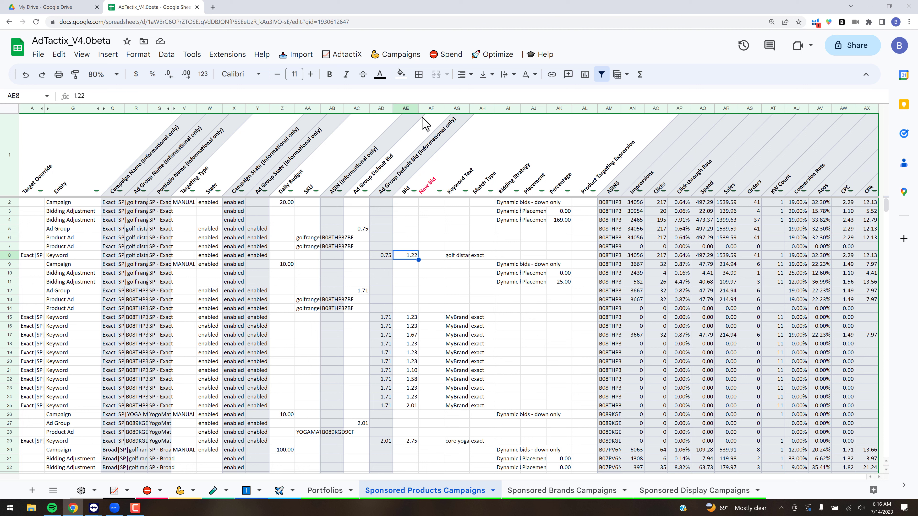
- Highlight the New Bid column, followed by the performance metric columns from Impressions through CPA
click(429, 109)
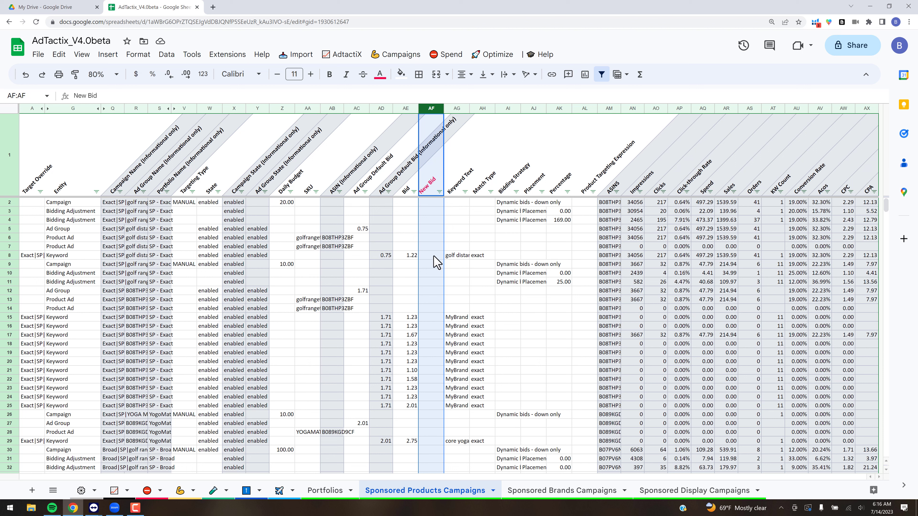
click(632, 109)
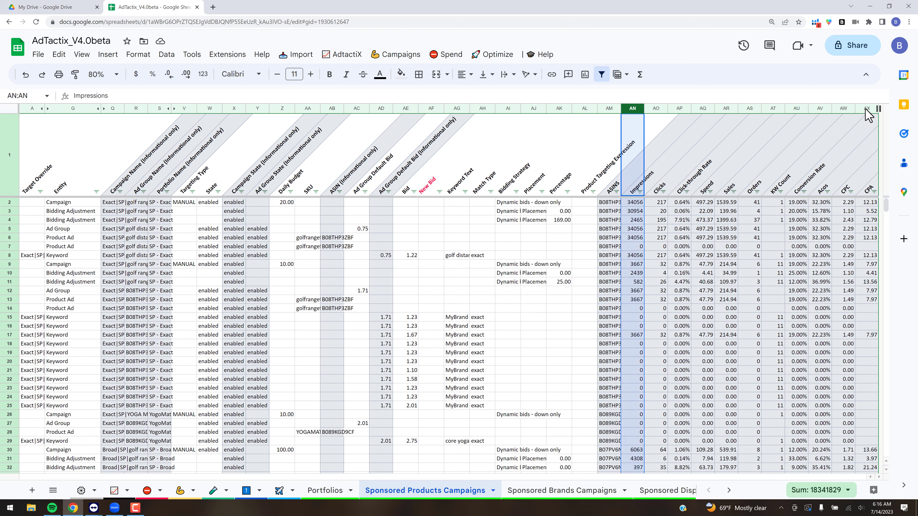
shift+click(866, 109)
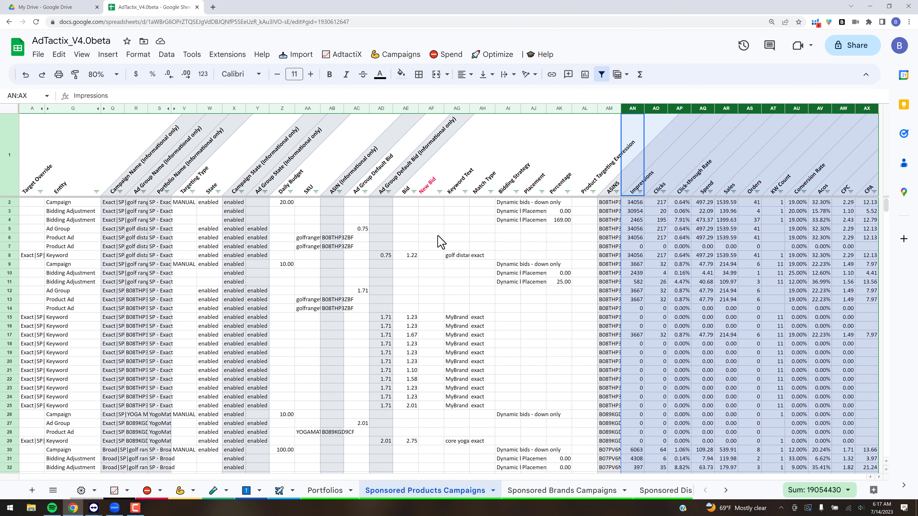
click(492, 58)
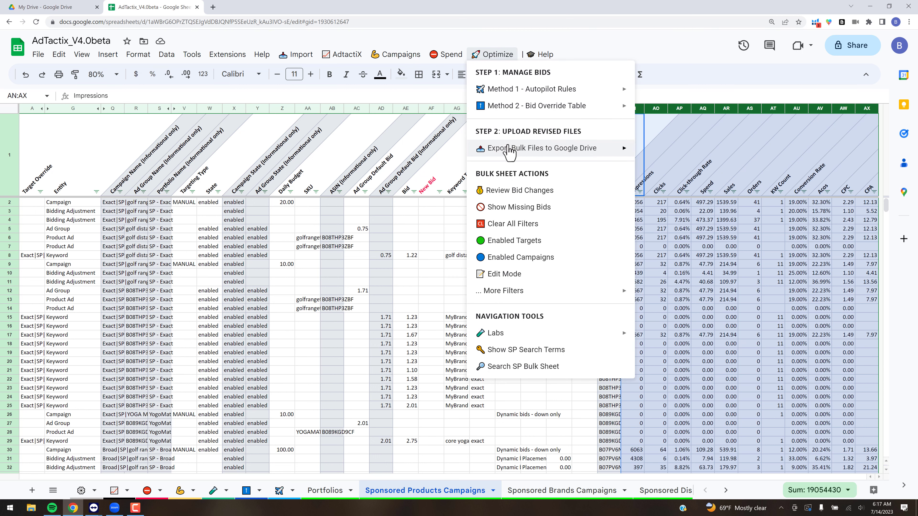
mouse_move(509, 151)
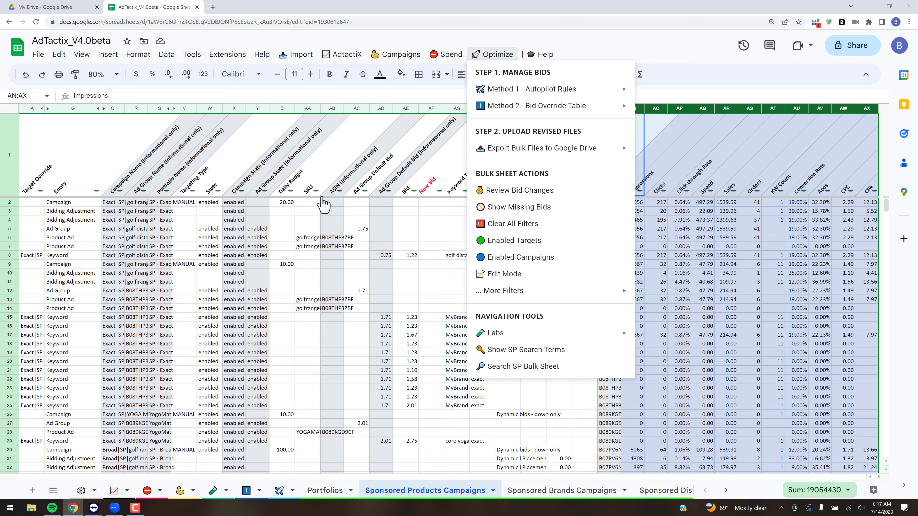
mouse_move(342, 54)
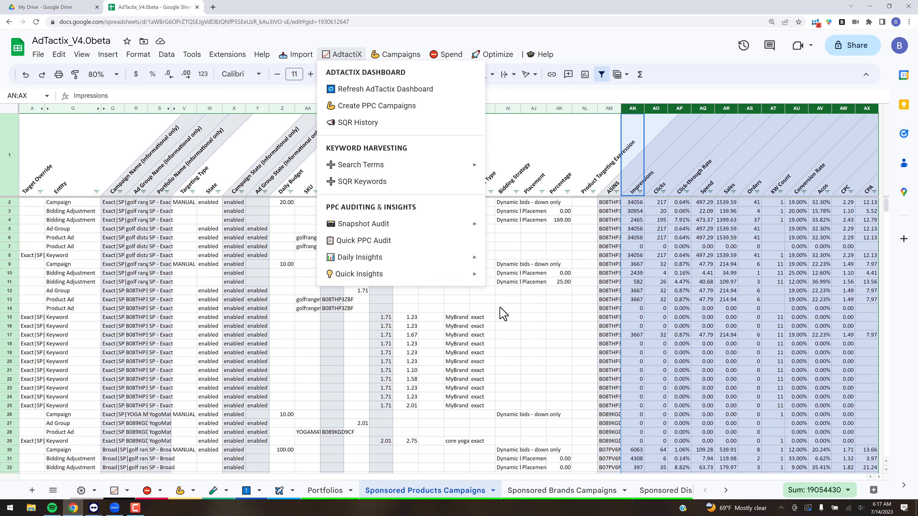
click(519, 308)
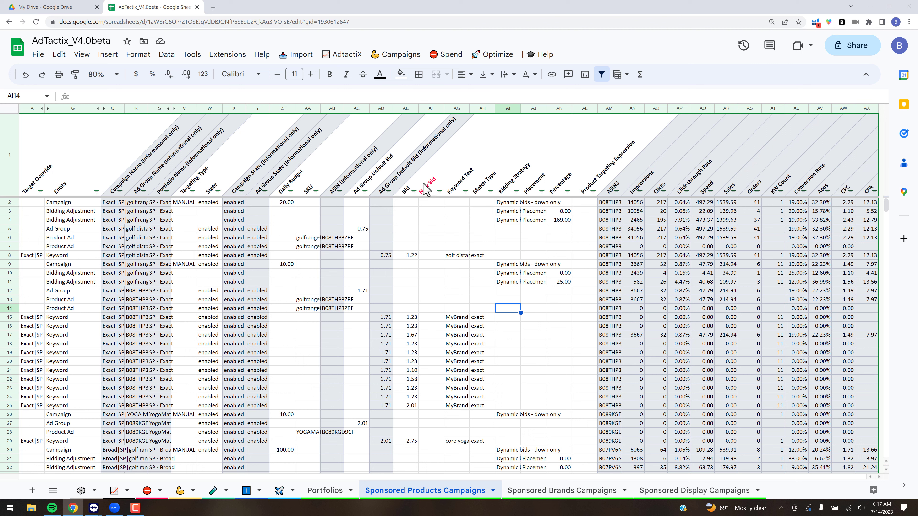
click(294, 57)
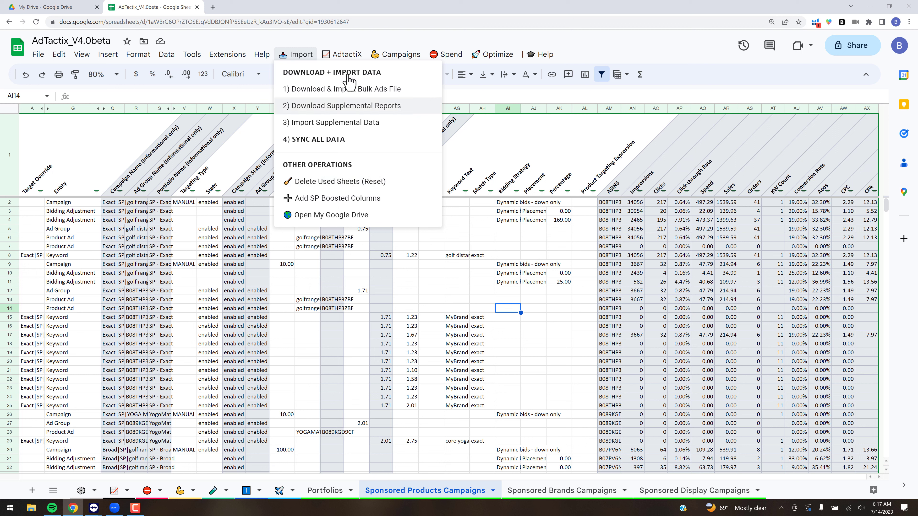
mouse_move(382, 55)
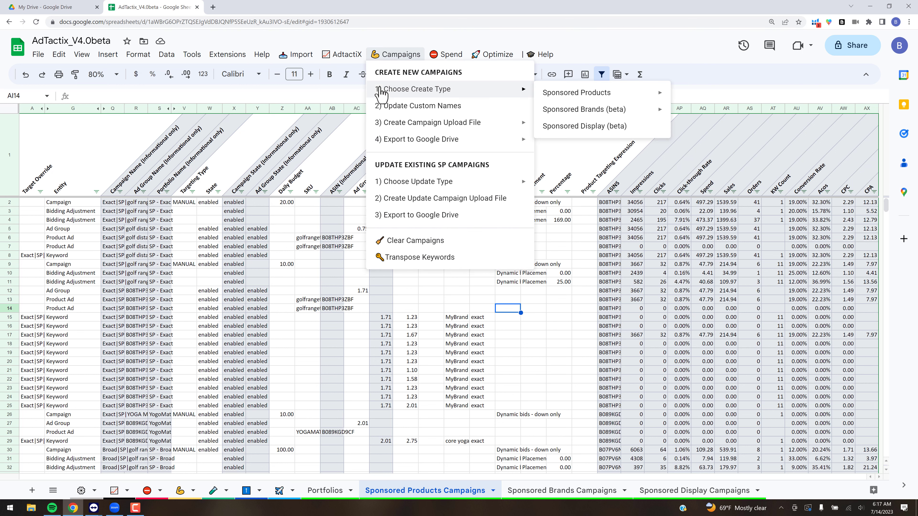
click(454, 391)
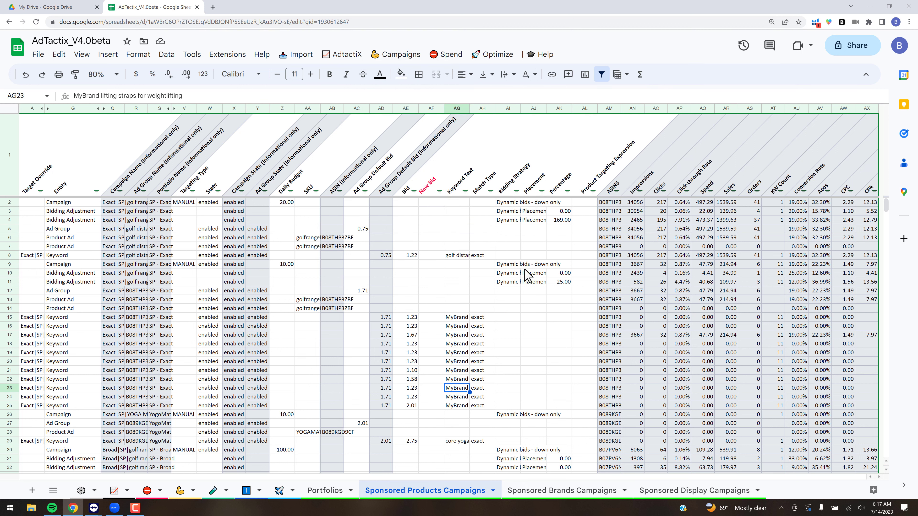
- Show the Google Keep notes beside the sheet and open the "In Depth Autopilot Training" note
click(904, 108)
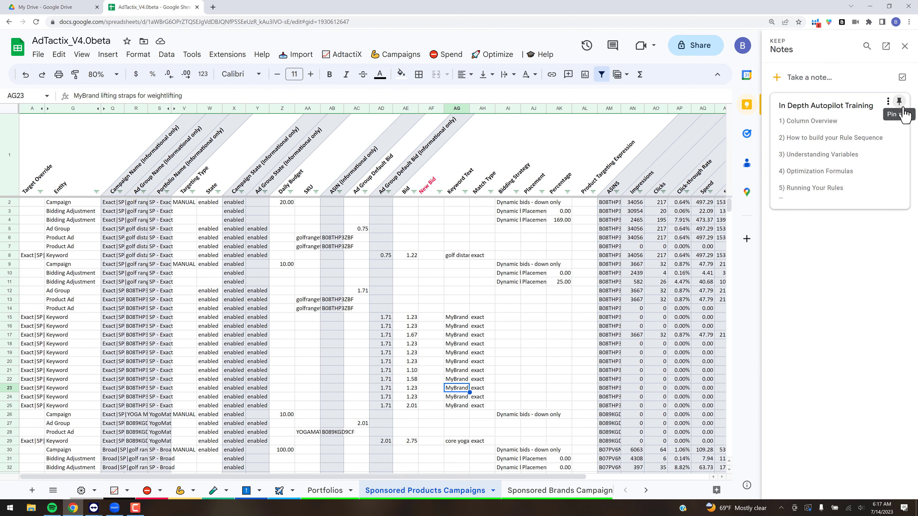
click(877, 190)
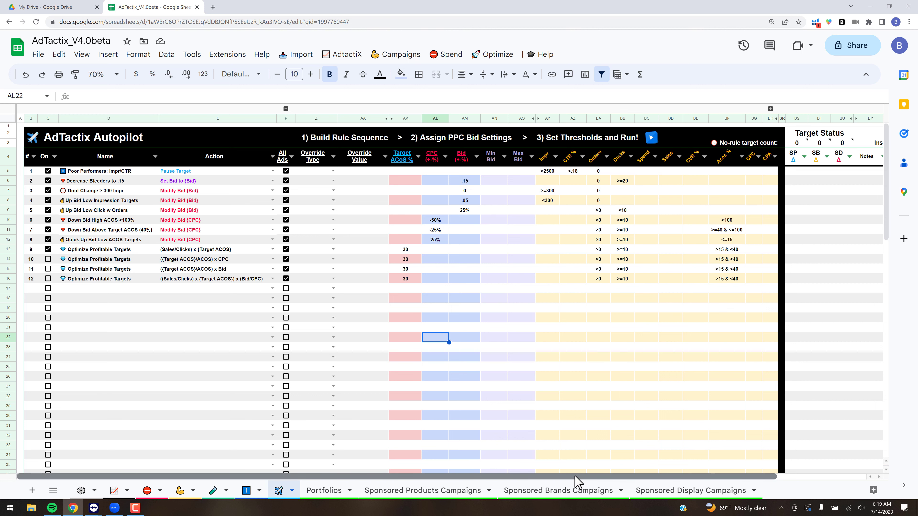
- On the AdTactix Autopilot sheet, highlight the Target Status columns, followed by the More Info columns from Notes to the last Custom column
drag(581, 481, 670, 480)
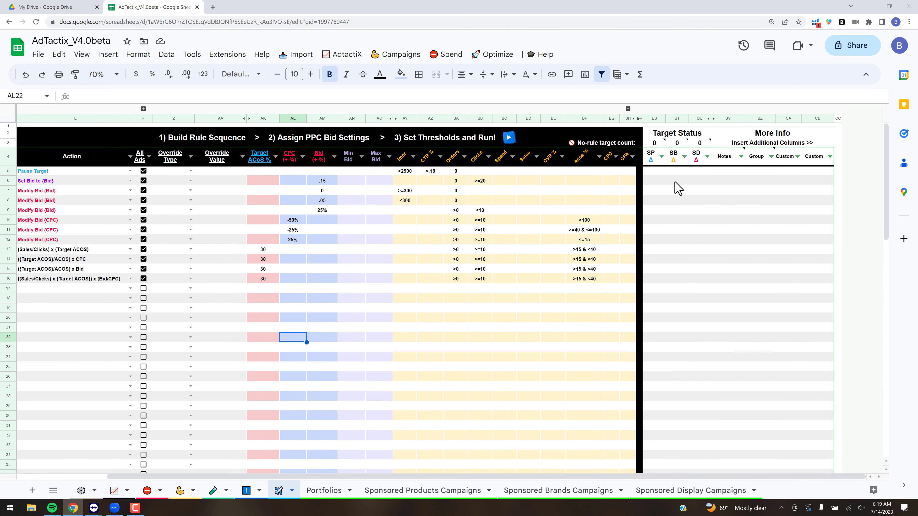
click(653, 119)
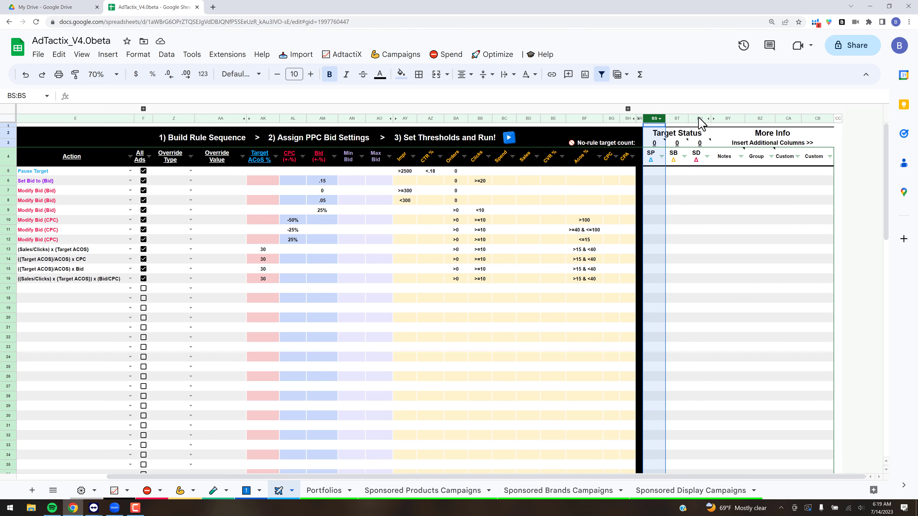
shift+click(699, 119)
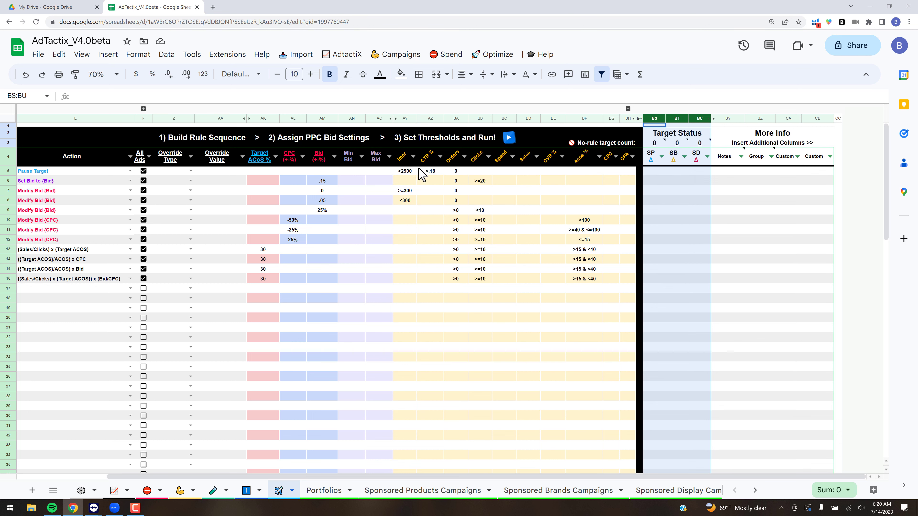
mouse_move(420, 174)
click(553, 327)
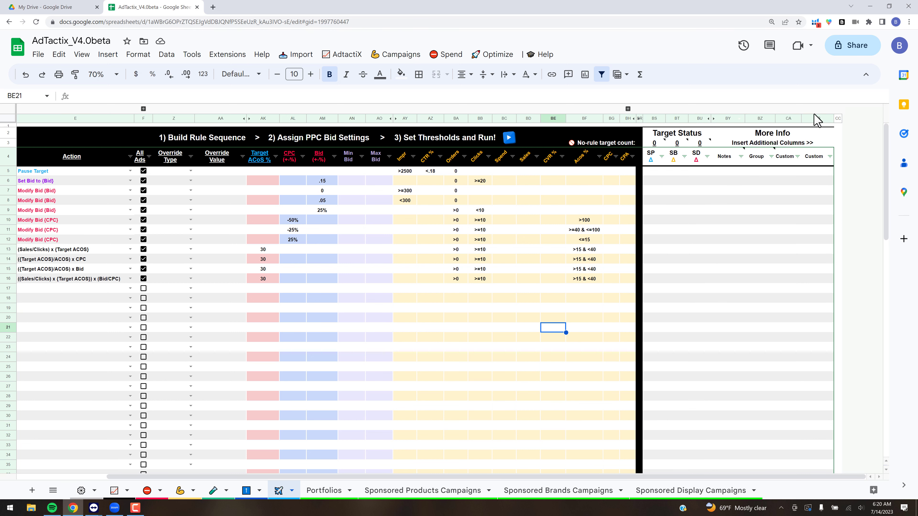
drag(728, 119, 818, 119)
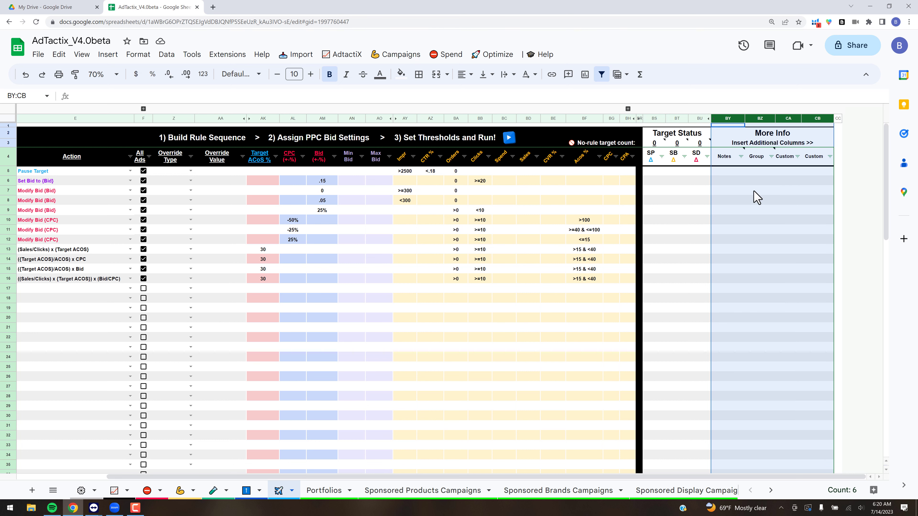
click(760, 172)
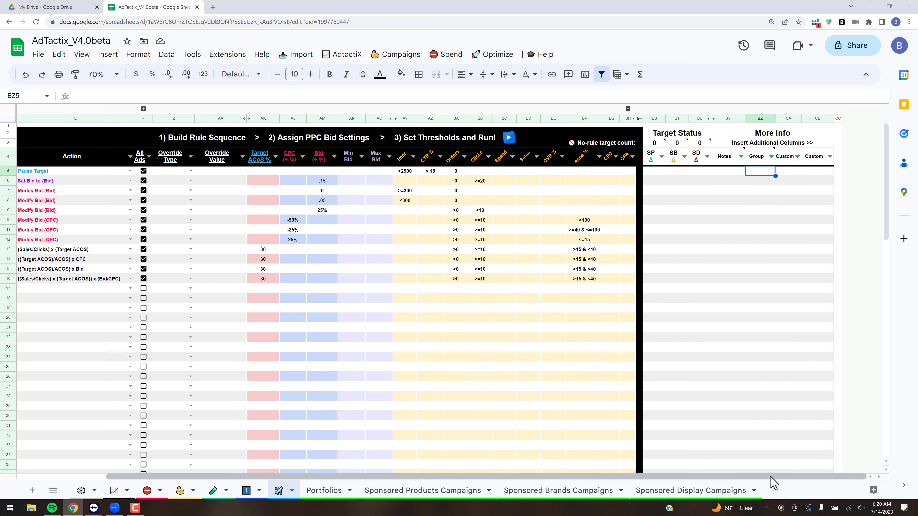
scroll(762, 483, left, 3)
scroll(762, 483, right, 3)
scroll(779, 484, left, 4)
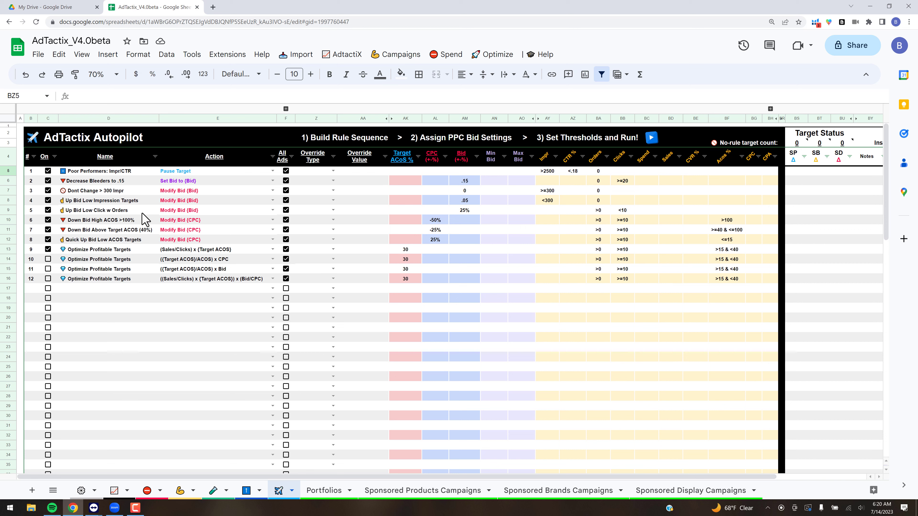
- Read the header notes explaining the rule number and Name columns of the Autopilot rule list
mouse_move(30, 161)
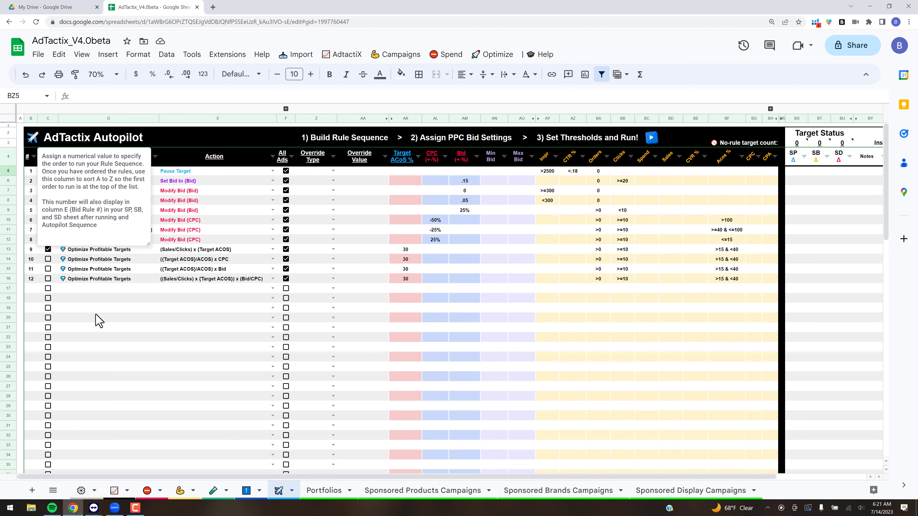
click(117, 317)
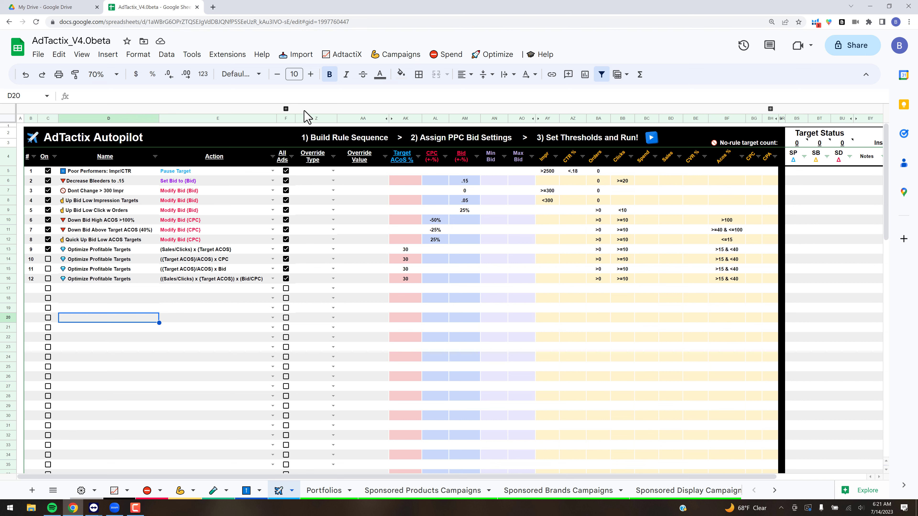
click(286, 109)
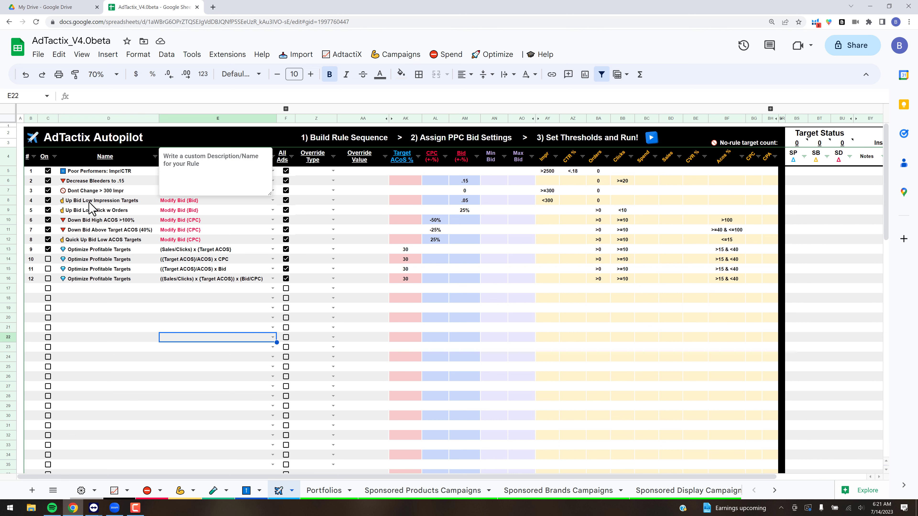
click(158, 353)
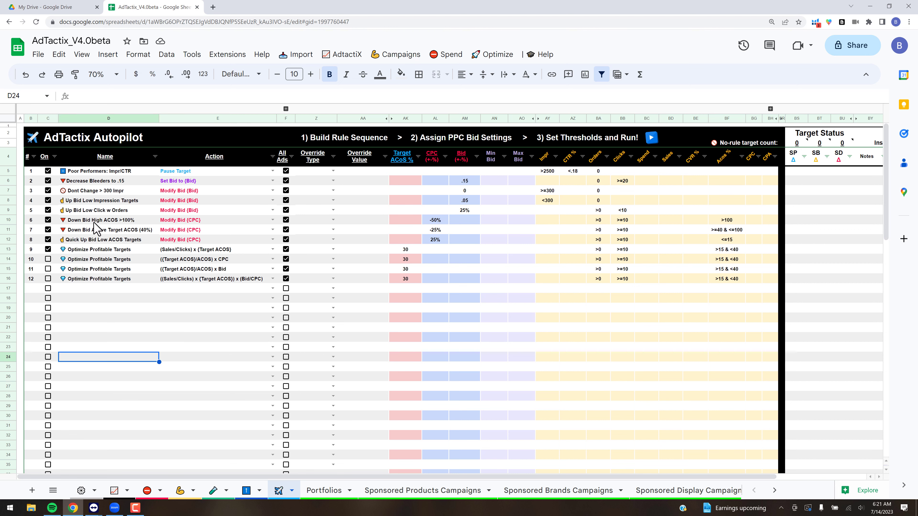
- Switch the "Decrease Bleeders to .15" rule off and back on, reading the Name column's header note in between
click(48, 181)
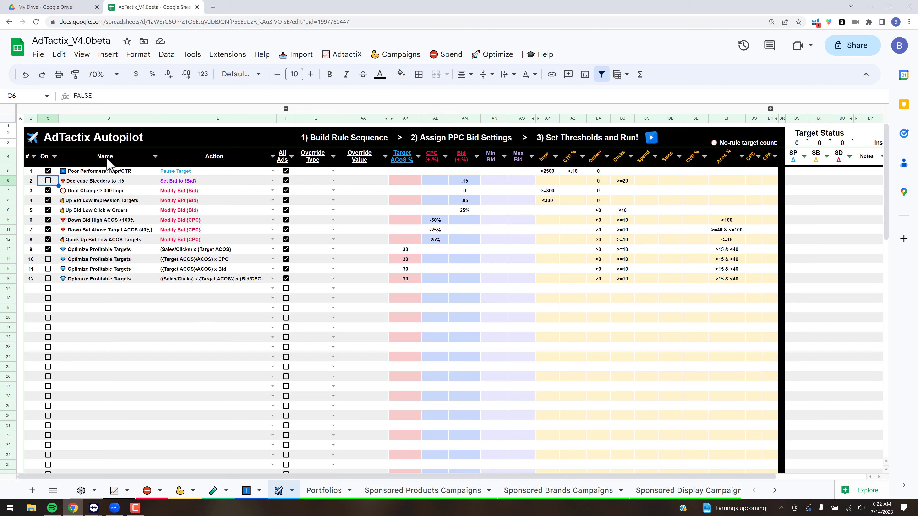
mouse_move(108, 163)
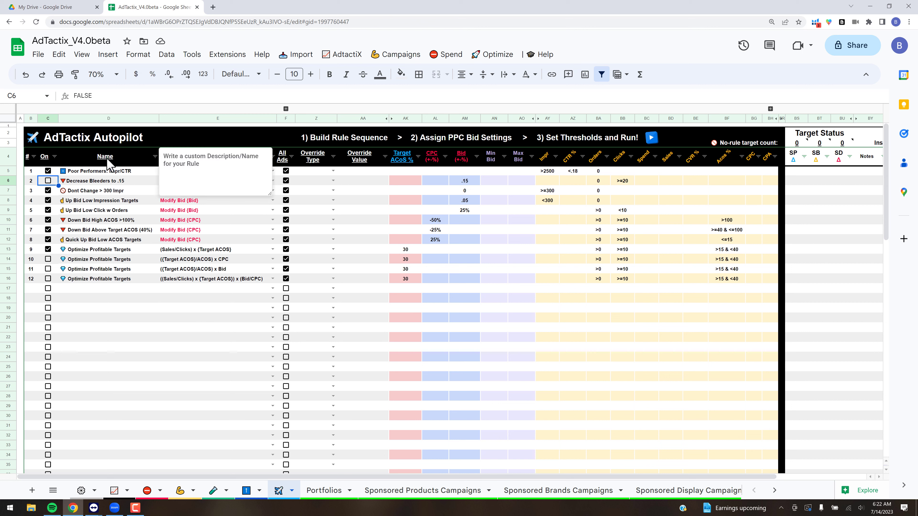
click(113, 324)
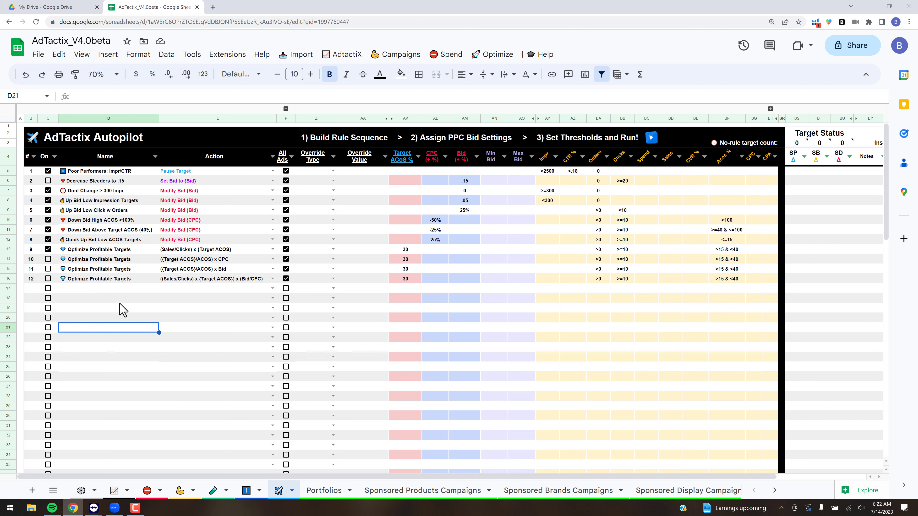
right_click(11, 230)
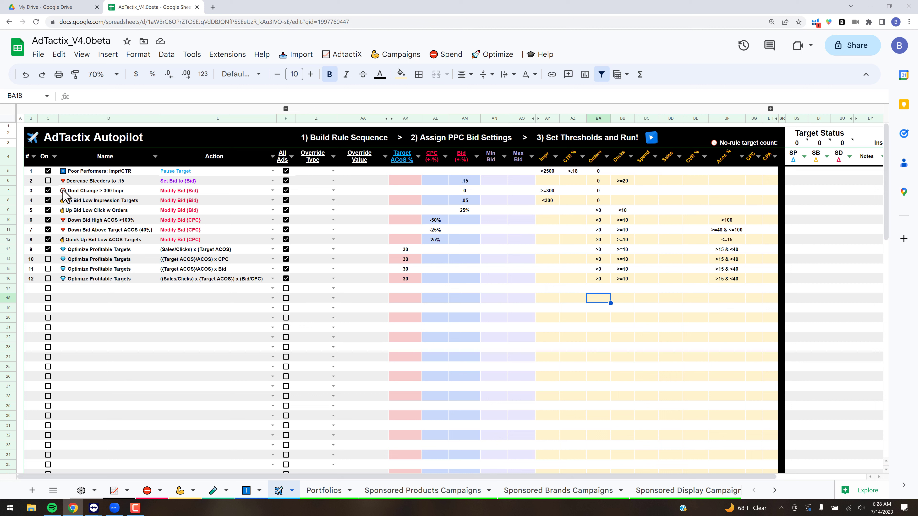
click(48, 180)
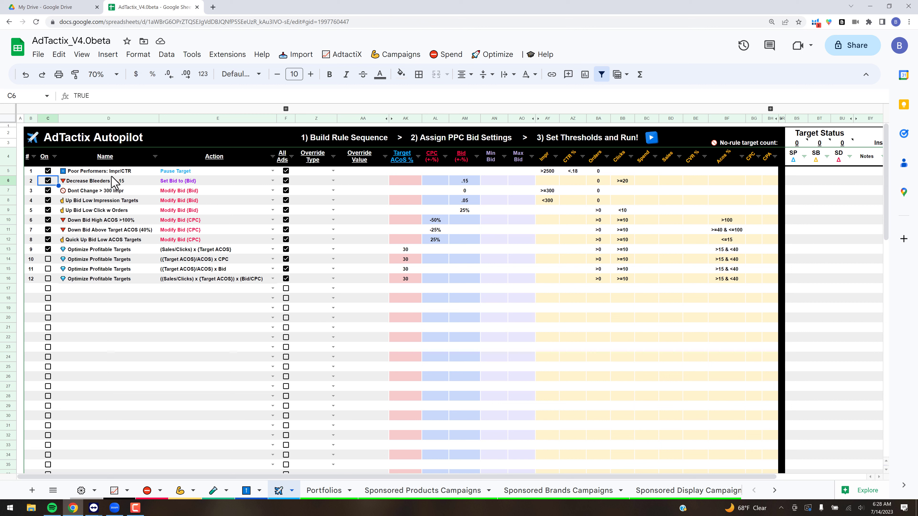
- Examine the "Poor Performers: Impr/CTR" rule's name and its impressions and orders thresholds
click(121, 174)
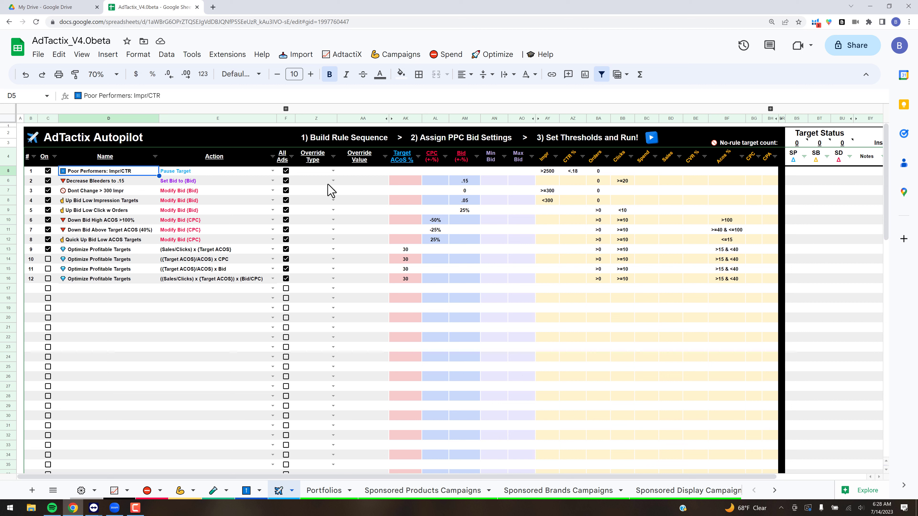
click(548, 172)
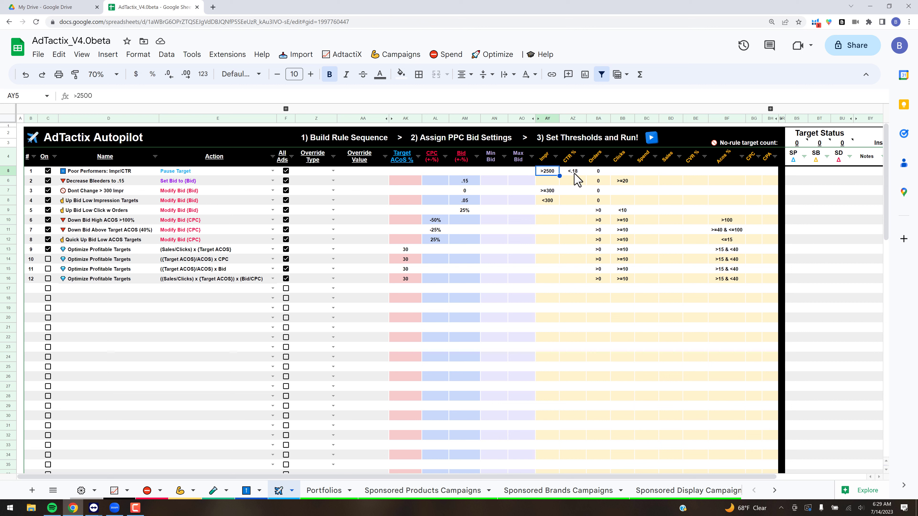
click(593, 172)
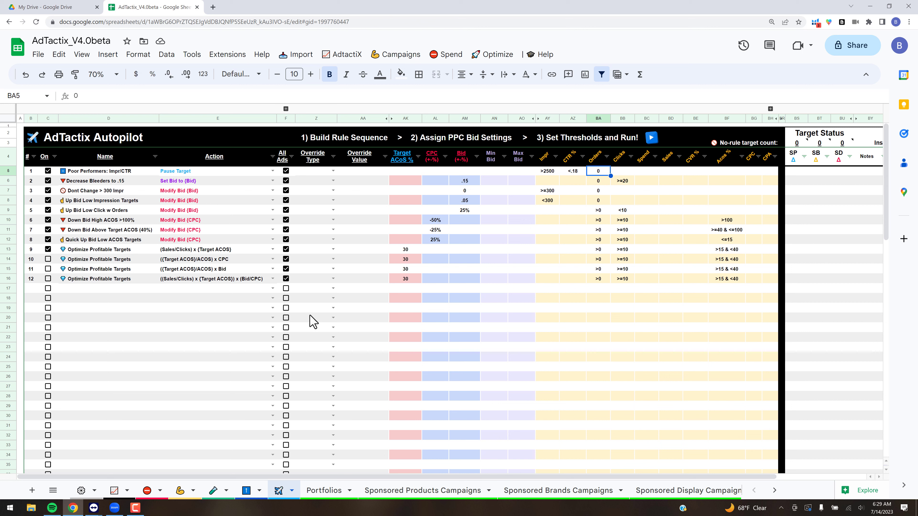
- Expand the grouped SP, SB and SD ad-type columns beside All Ads and collapse them again
click(314, 307)
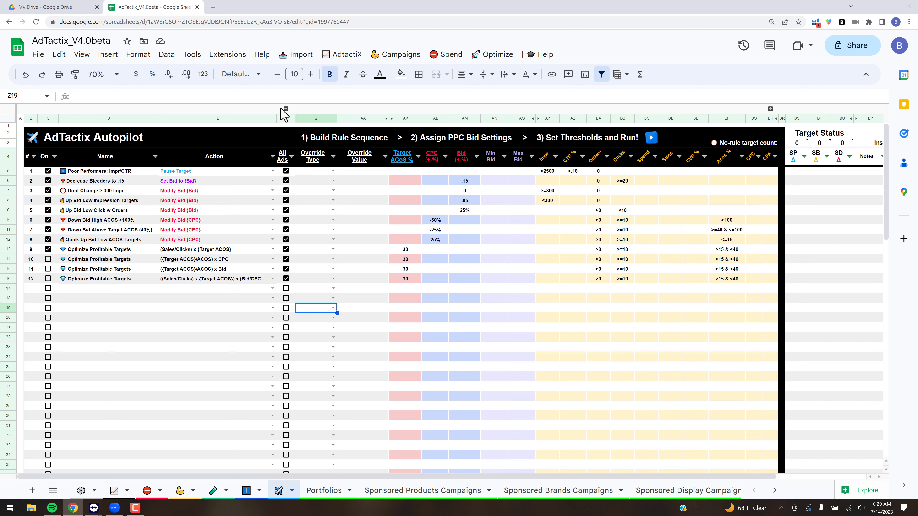
click(303, 120)
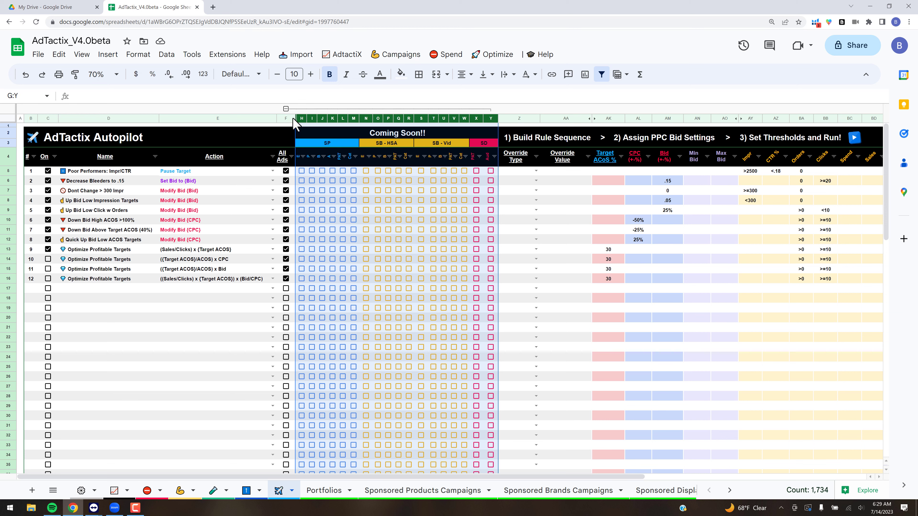
click(286, 109)
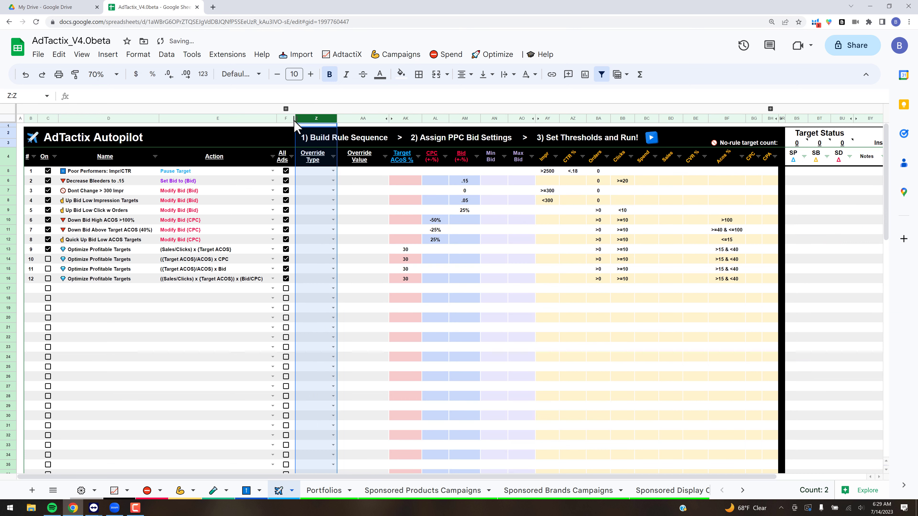
click(239, 308)
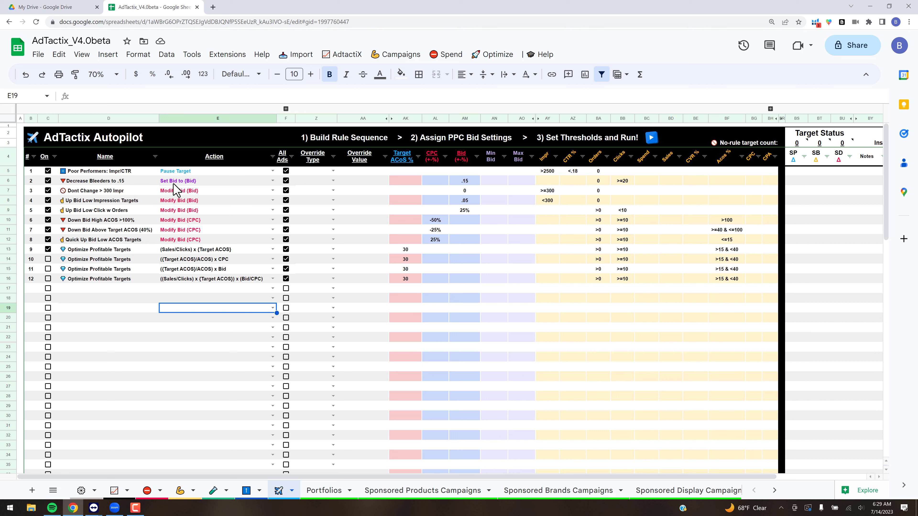
- Examine the action options and bid setting of the "Decrease Bleeders to .15" rule, plus the action and bid of "Dont Change > 300 Impr"
click(273, 181)
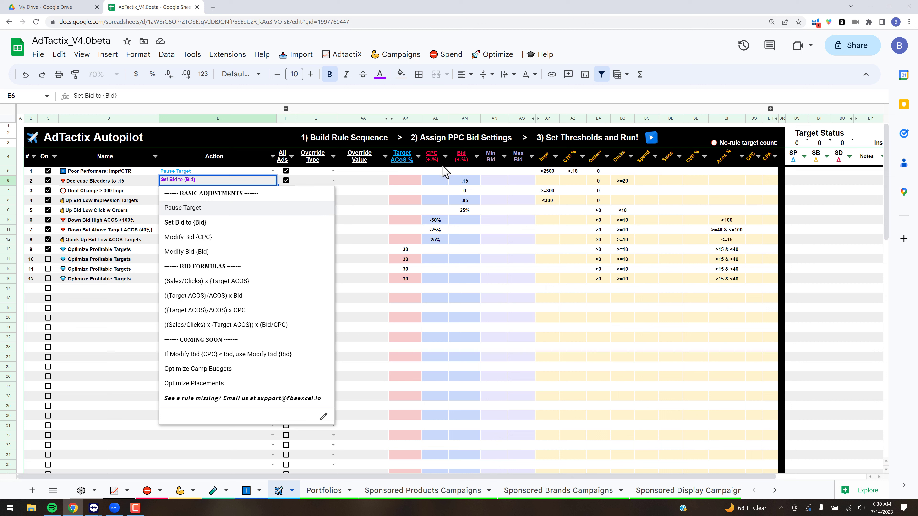
mouse_move(469, 161)
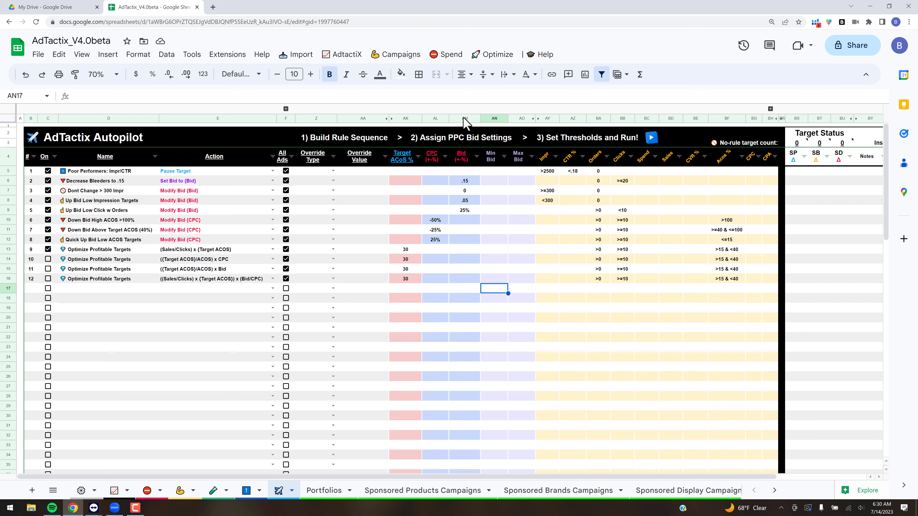
click(237, 182)
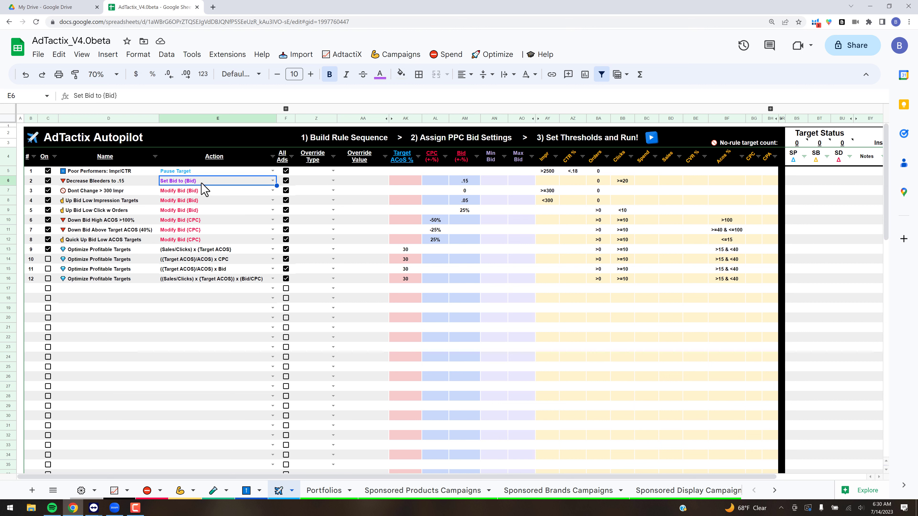
click(466, 184)
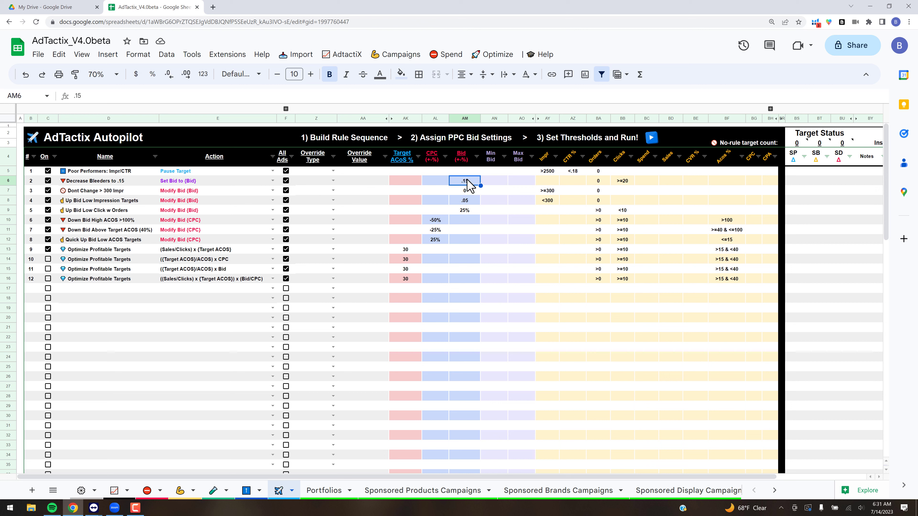
click(228, 190)
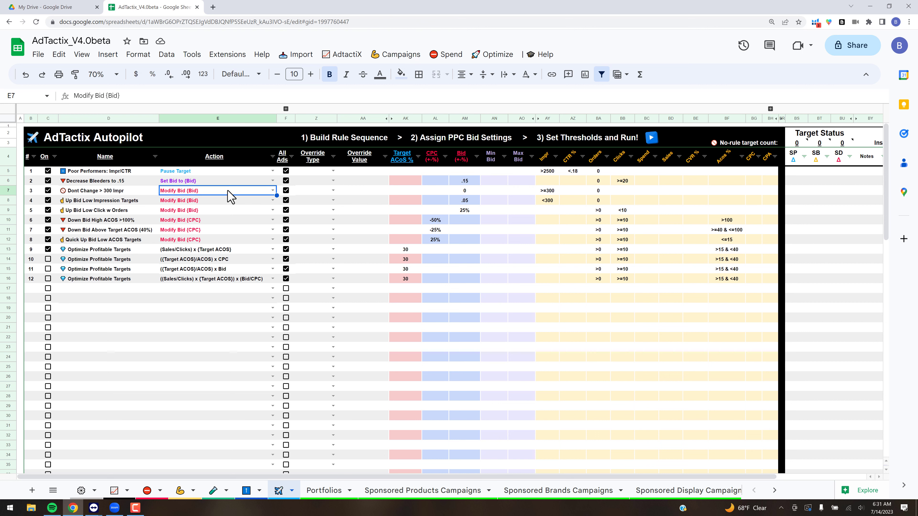
click(474, 192)
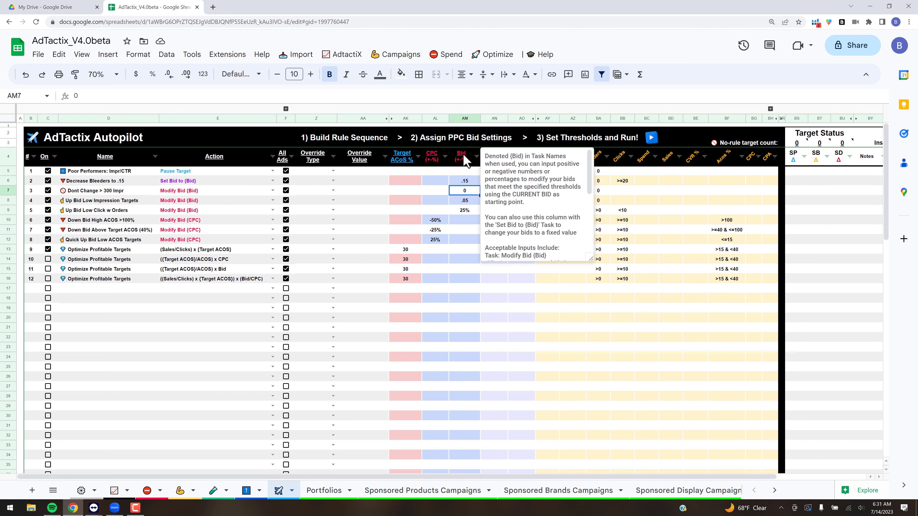
- Examine the bid settings of the two "Up Bid Low" rules and the action formula of rule 11, "Optimize Profitable Targets"
click(475, 200)
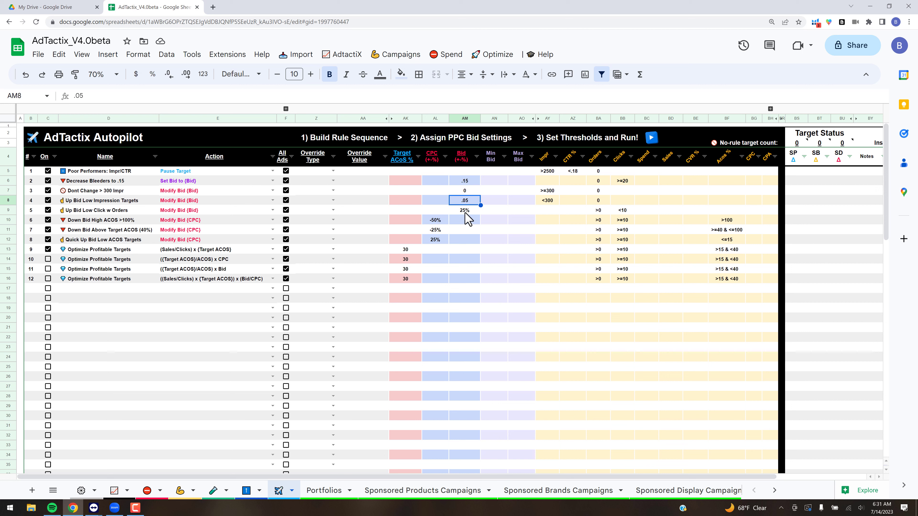
key(Down)
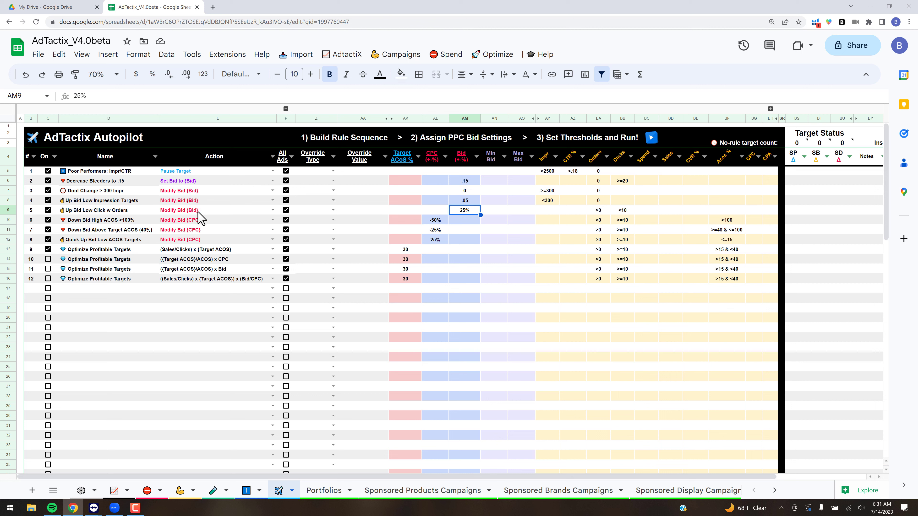
click(228, 273)
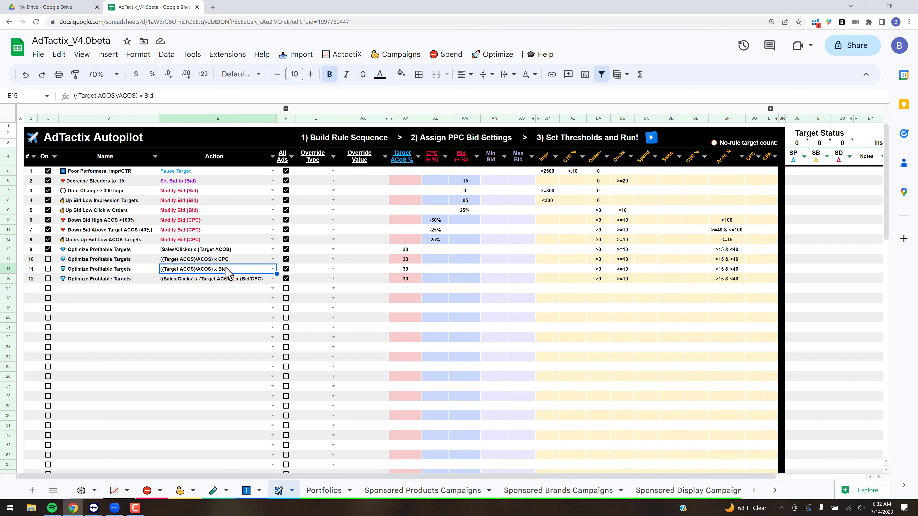
- In the Sponsored Products Campaigns sheet, examine the highlighted golf distance rangefinder keyword's bid, clicks and CPC
click(583, 491)
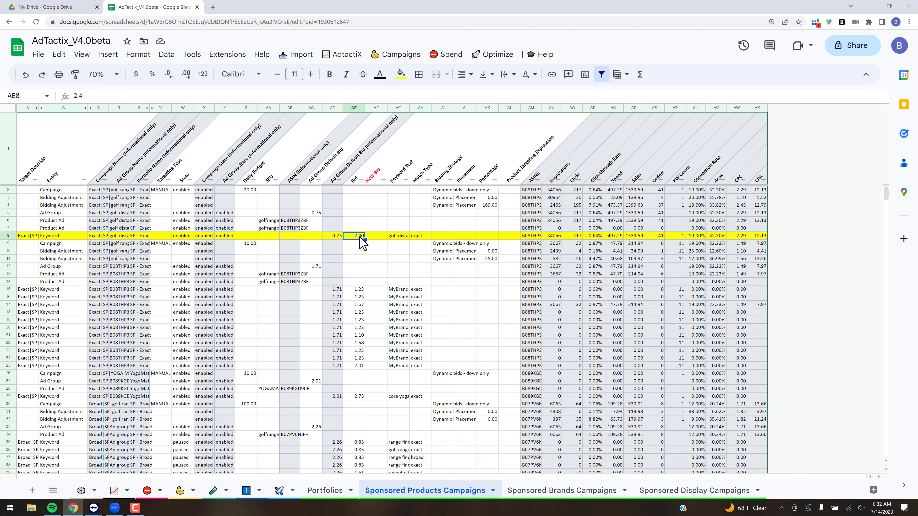
click(408, 237)
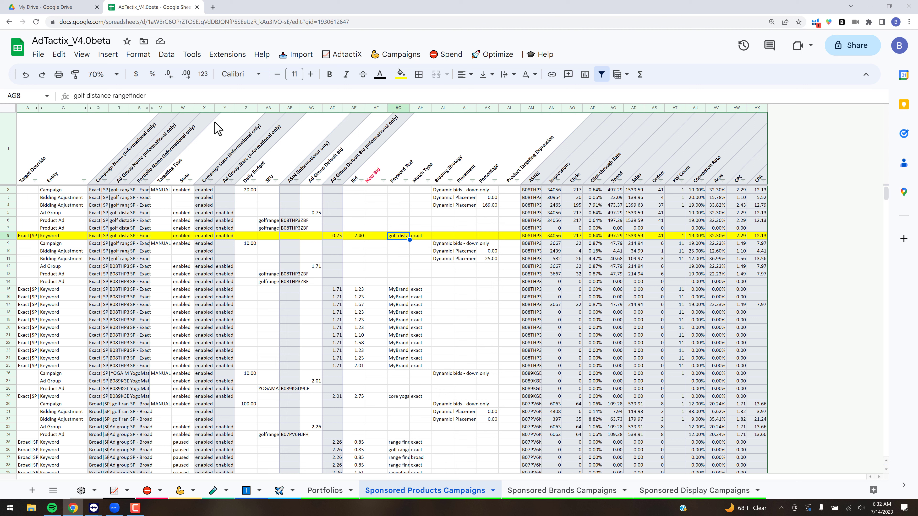
click(739, 238)
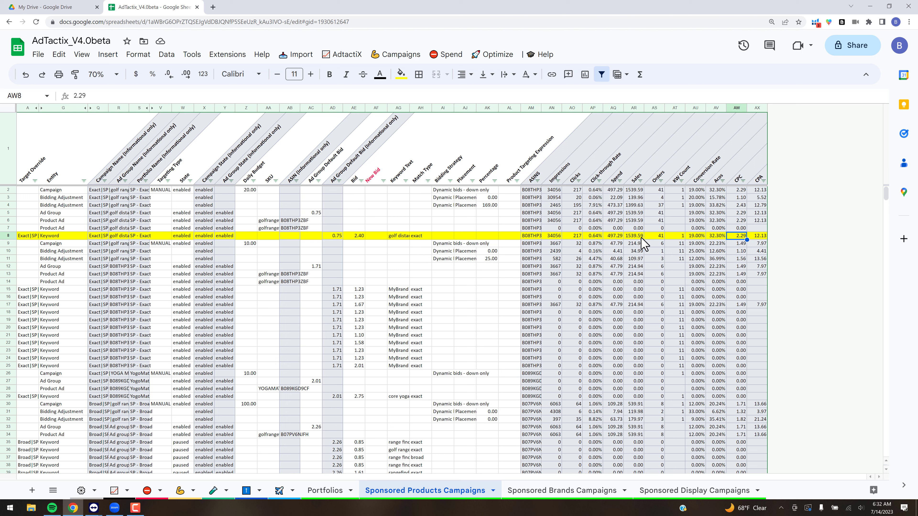
click(617, 237)
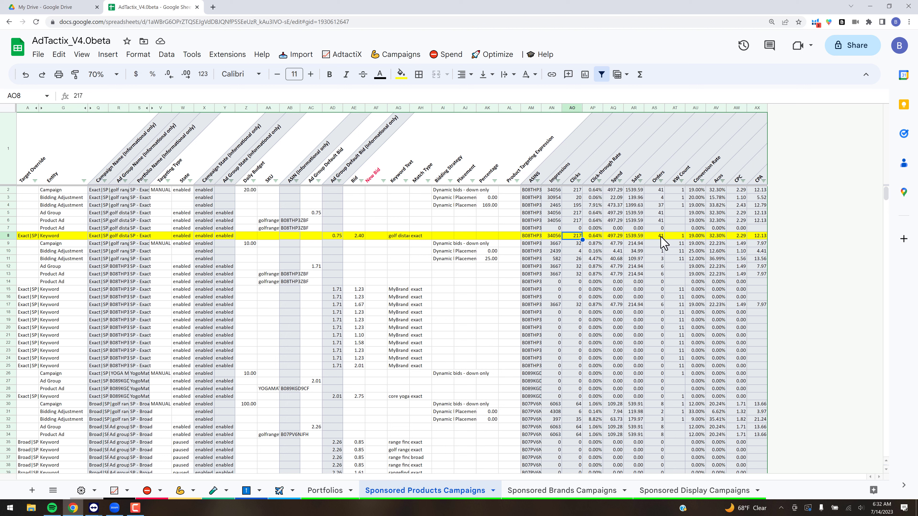
click(739, 238)
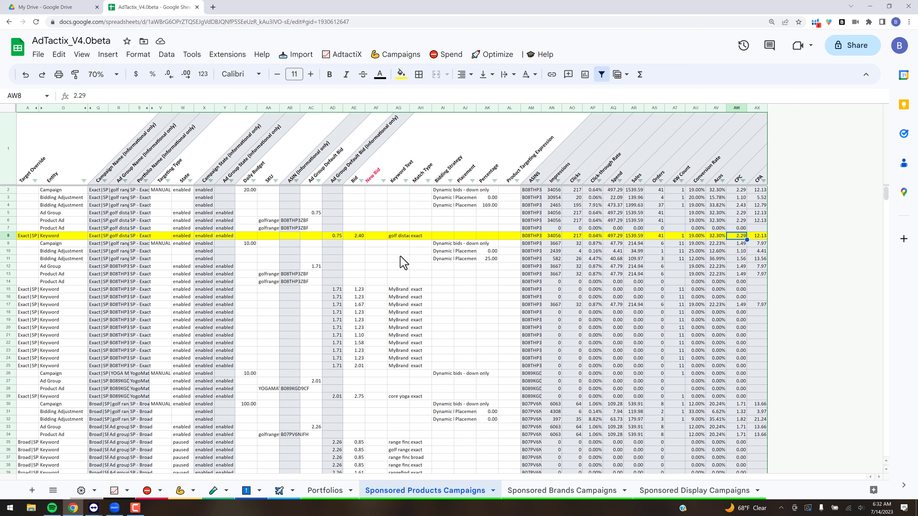
click(356, 236)
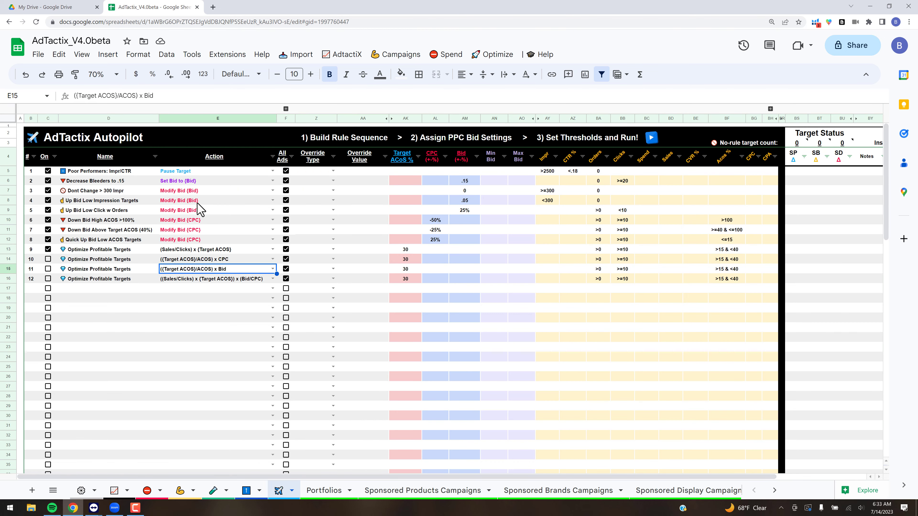
- Back in the Autopilot sheet, examine the "Up Bid Low Impression Targets" rule's action, orders threshold and bid adjustment
click(258, 203)
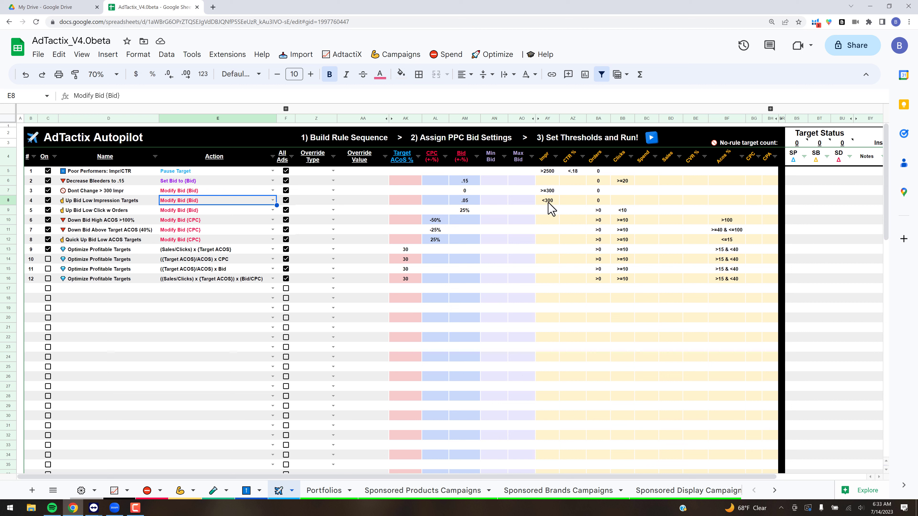
click(598, 202)
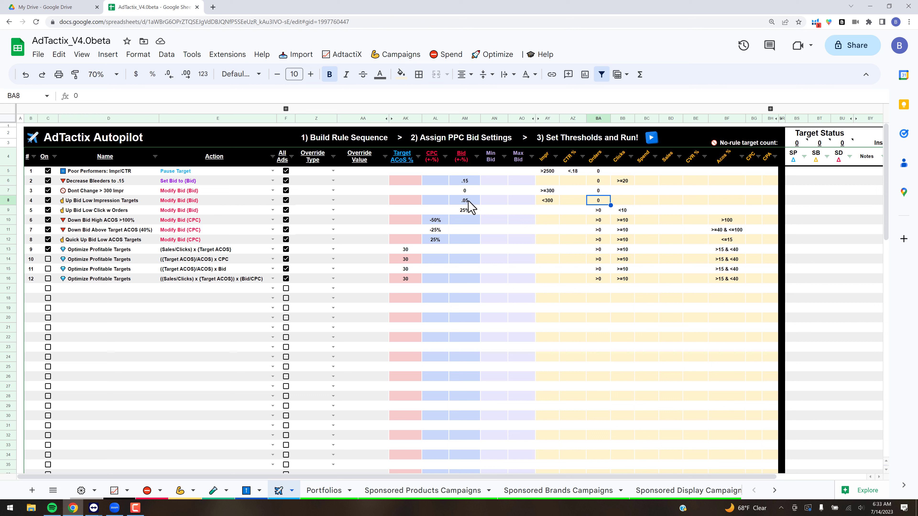
click(476, 201)
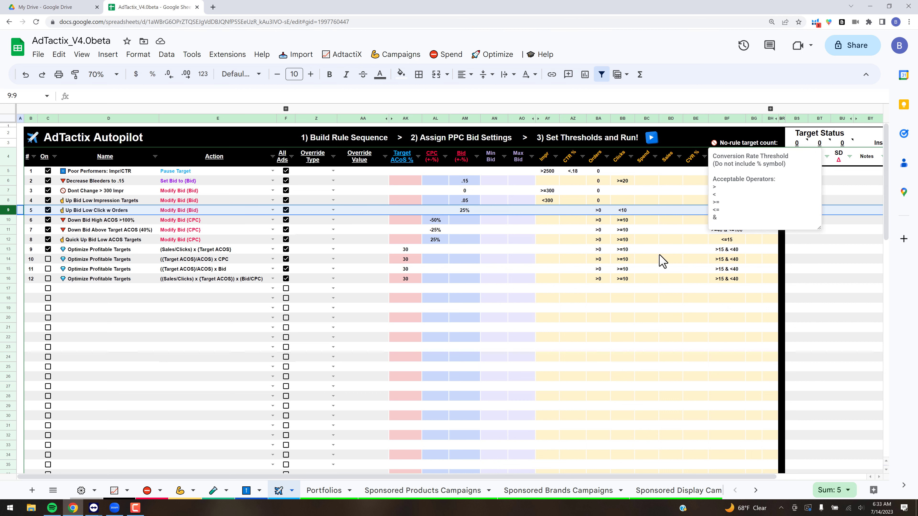
- Read the Acos % column's header note and check the ACOS threshold of the "Down Bid High ACOS >100%" rule
click(647, 328)
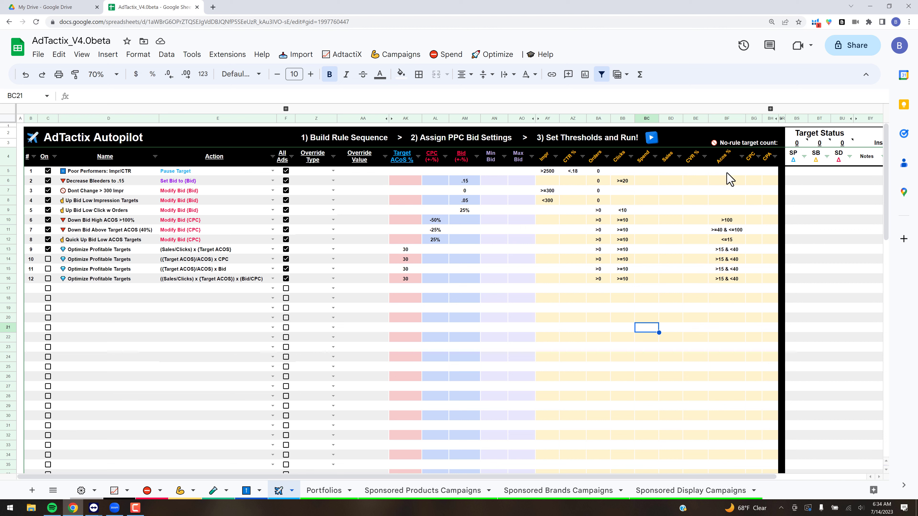
mouse_move(724, 165)
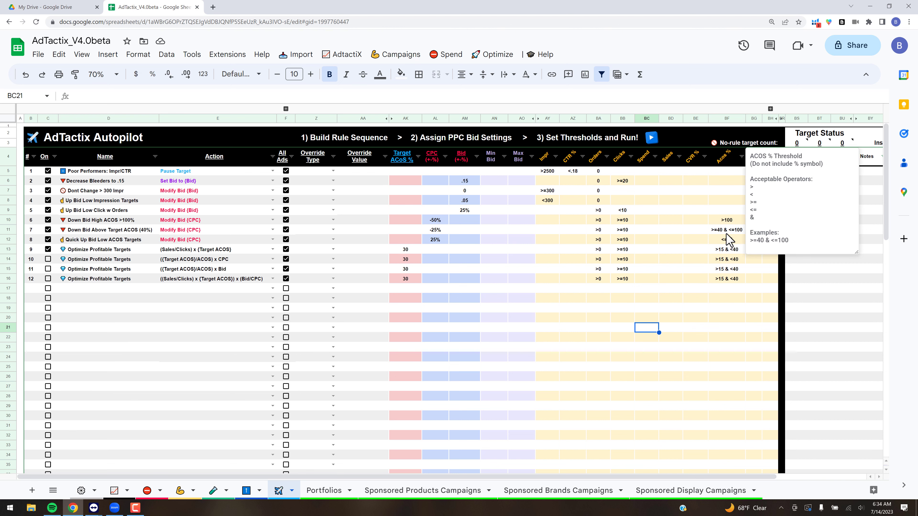
click(734, 223)
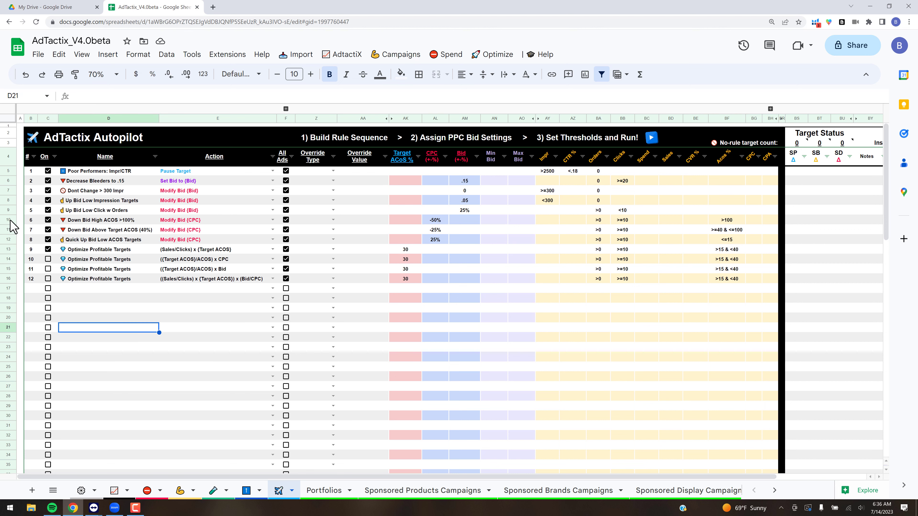
- Highlight the "Down Bid High ACOS >100%" rule, compare the highlighted keyword's CPC and bid in Sponsored Products Campaigns, and return to Autopilot
click(8, 220)
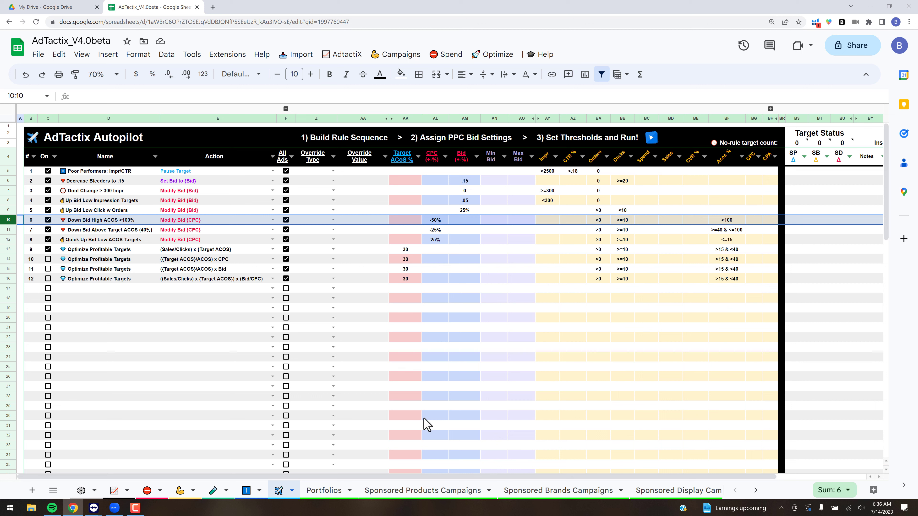
click(441, 489)
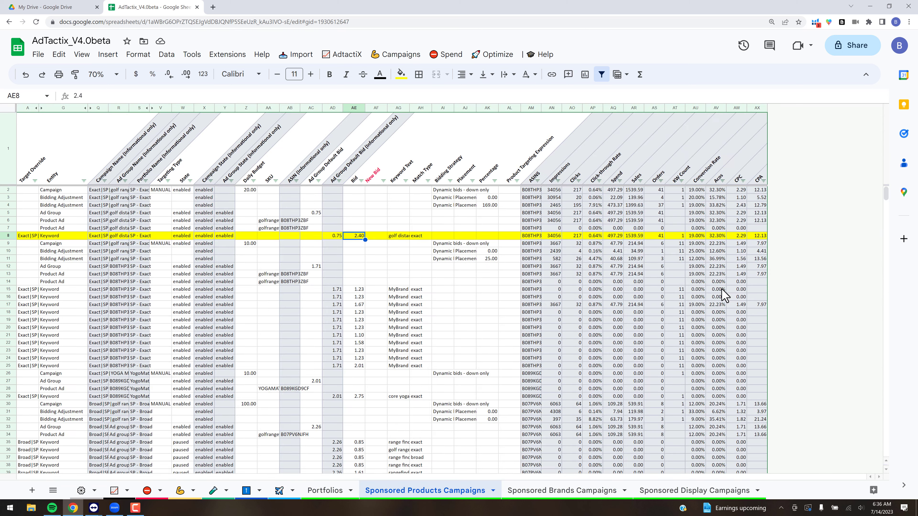
click(737, 237)
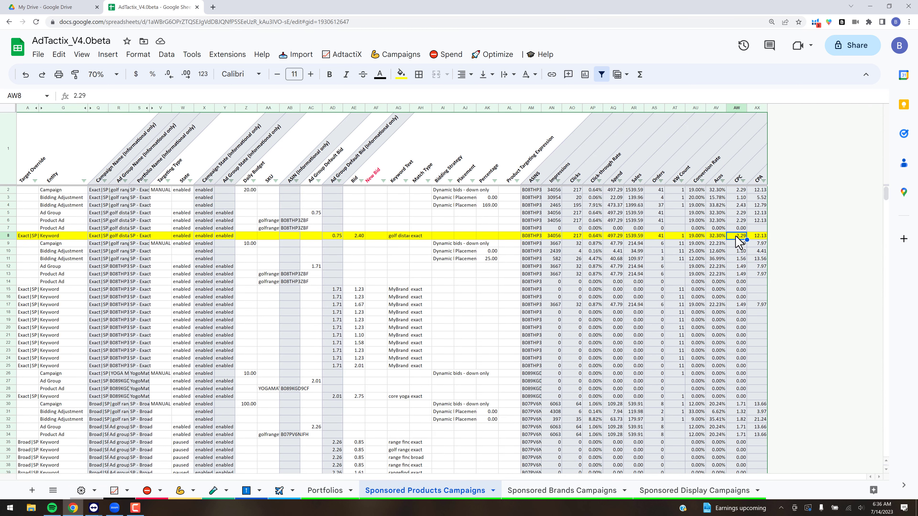
click(355, 237)
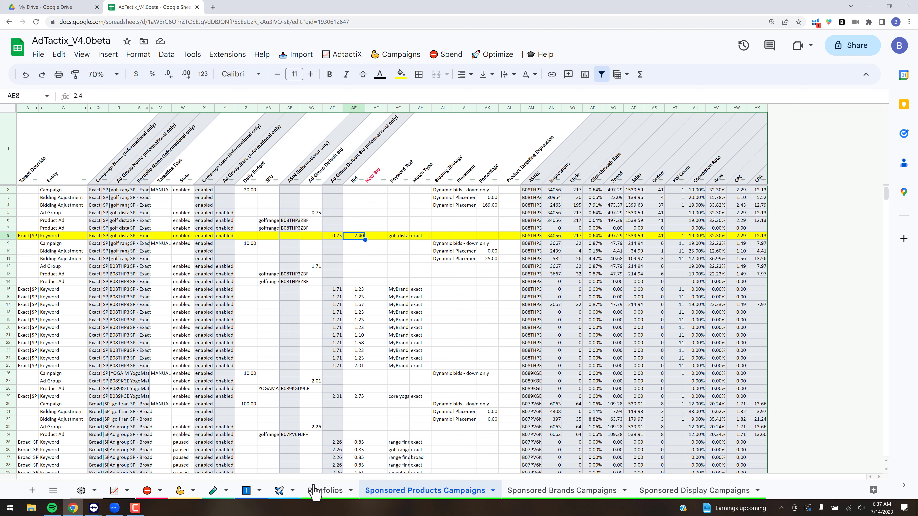
click(324, 490)
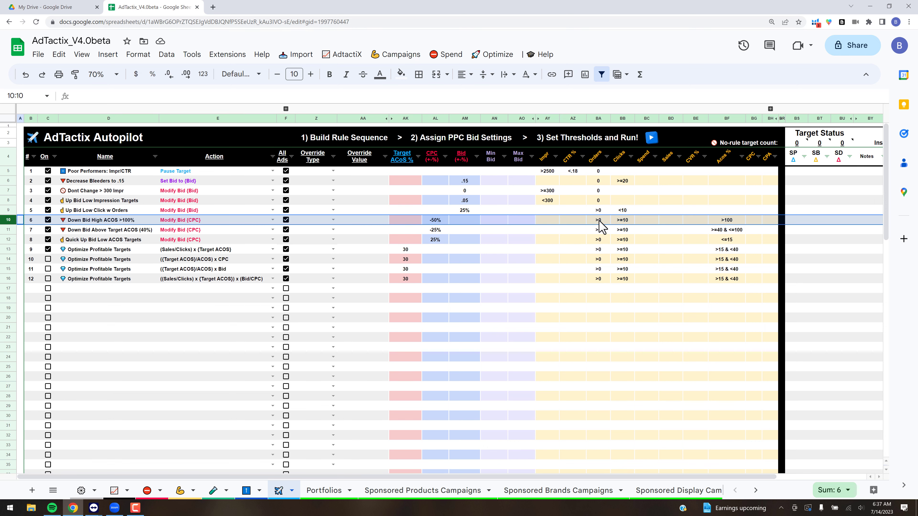
- Examine the orders and ACOS thresholds and the CPC adjustment of the "Down Bid High ACOS >100%" rule
click(599, 220)
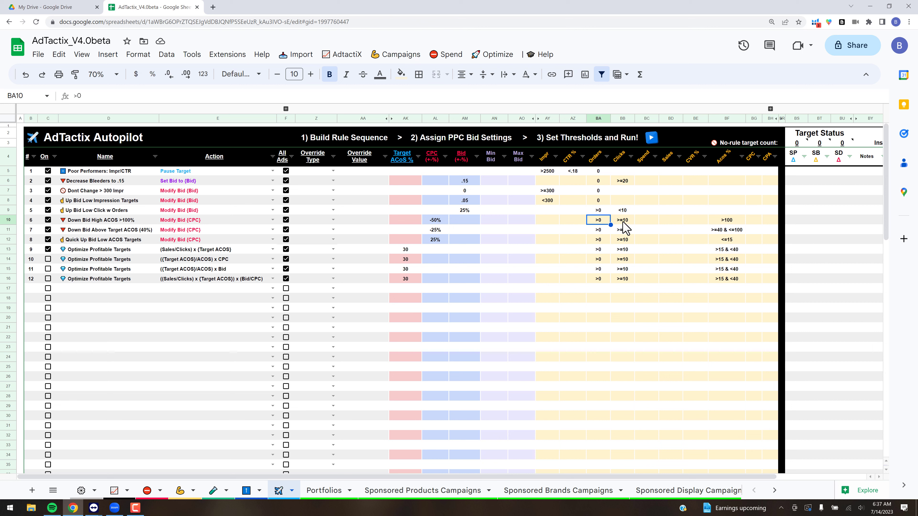
click(733, 221)
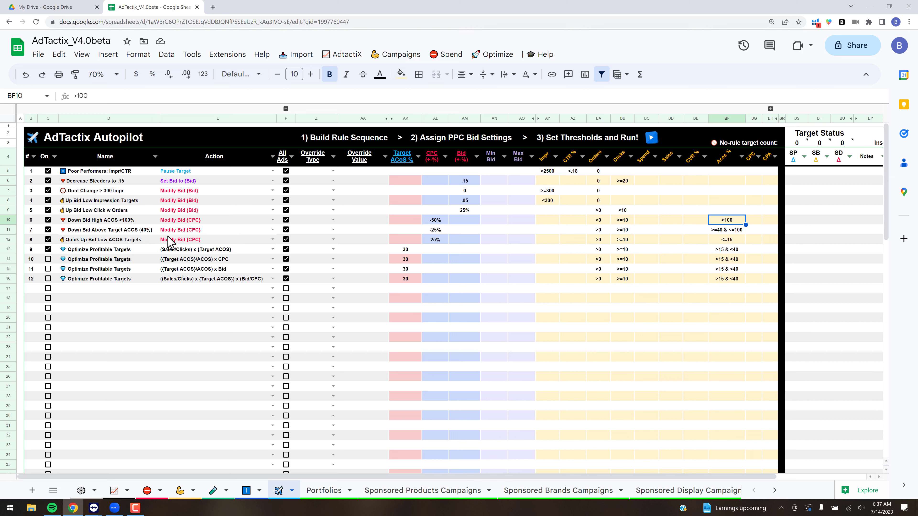
click(440, 223)
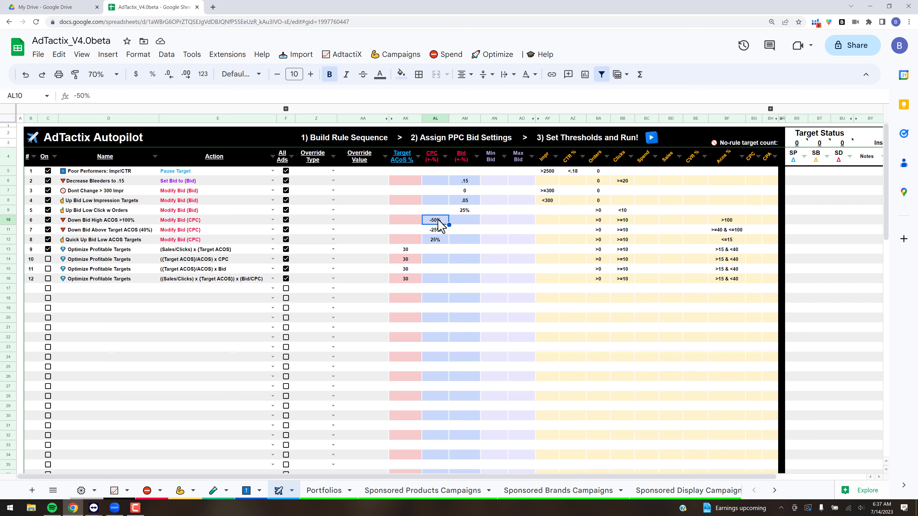
- Examine the CPC adjustments of the "Down Bid Above Target ACOS (40%)" and "Quick Up Bid Low ACOS Targets" rules, plus the latter's orders threshold
click(123, 229)
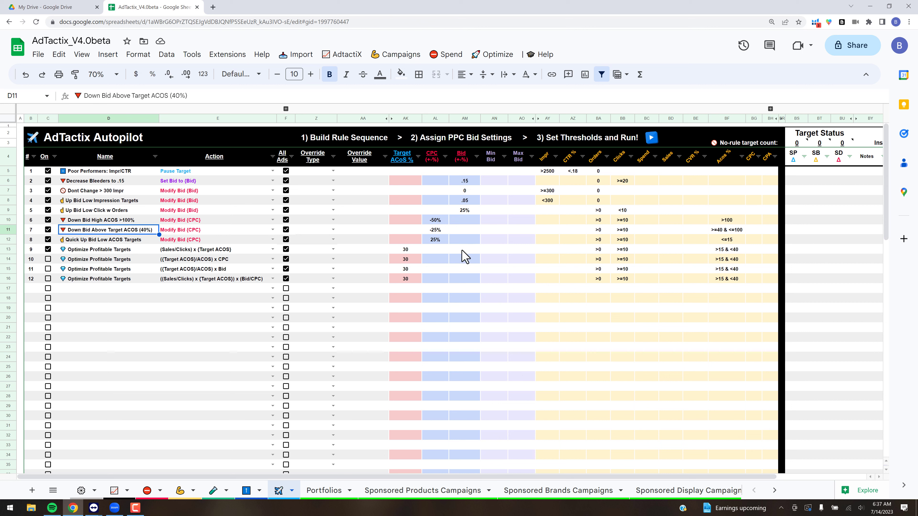
click(435, 230)
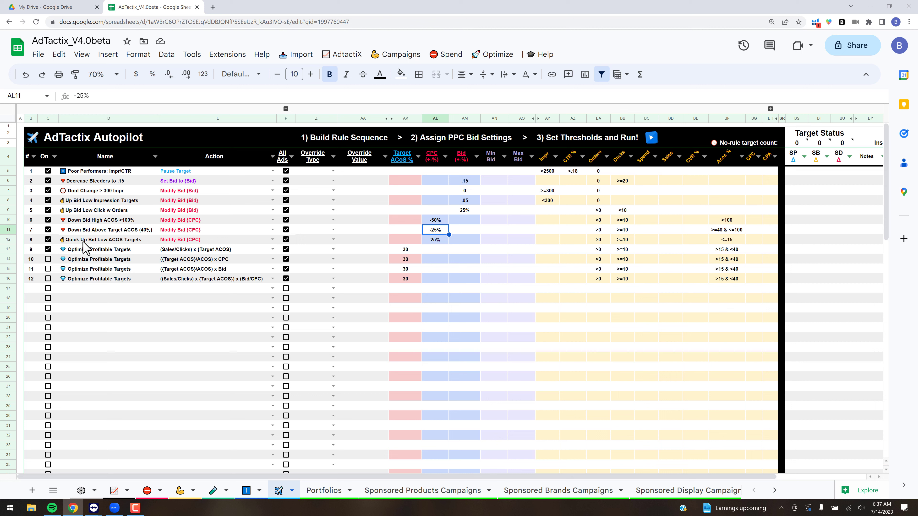
click(127, 242)
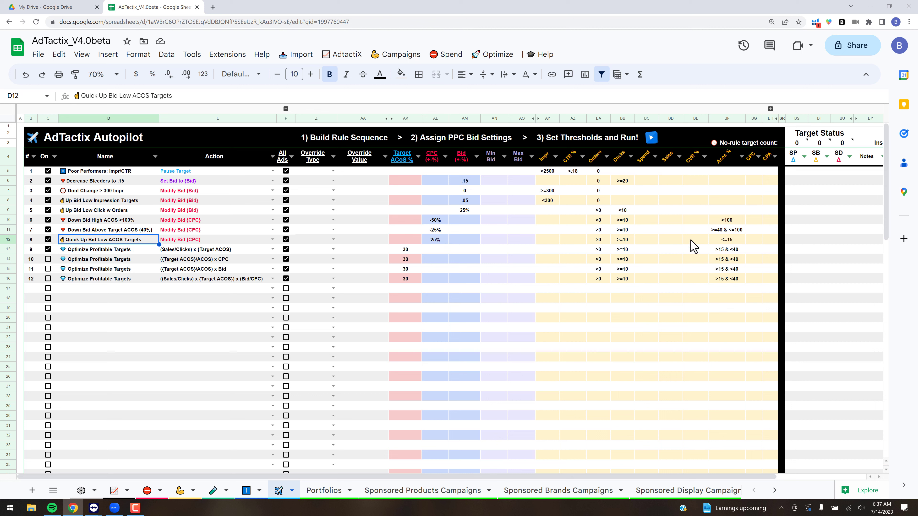
click(598, 241)
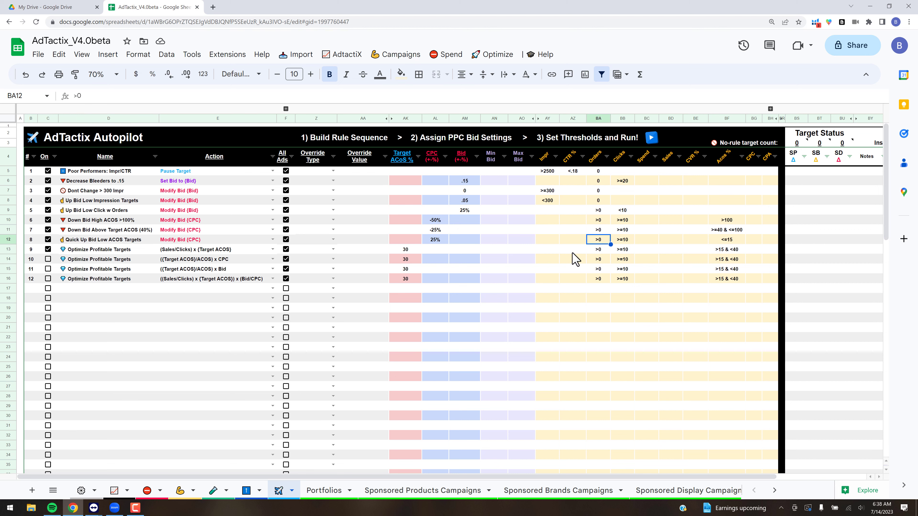
click(438, 241)
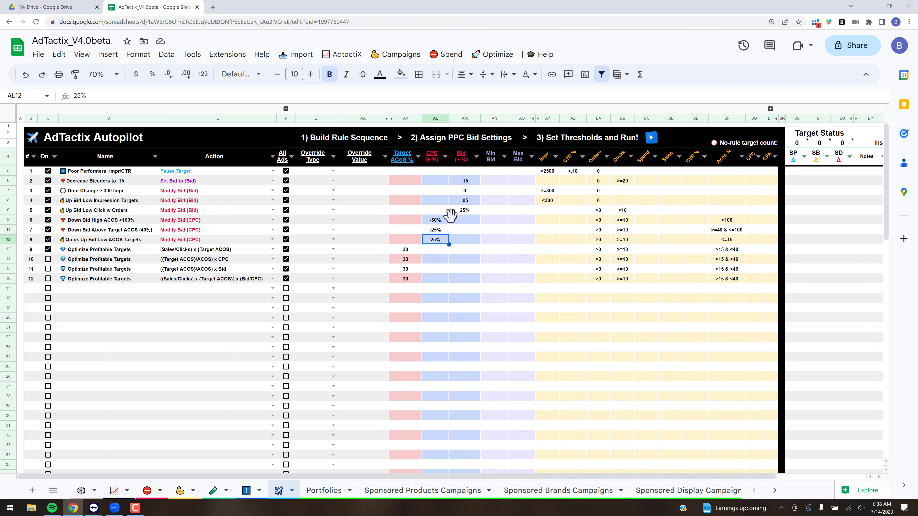
- Try a fixed CPC adjustment of .25 for the "Quick Up Bid Low ACOS Targets" rule and restore its 25% setting
click(466, 202)
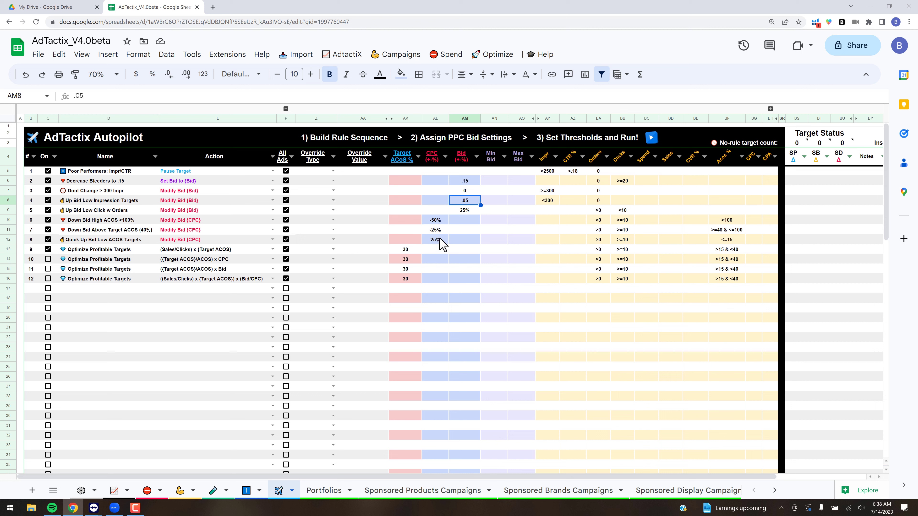
click(447, 239)
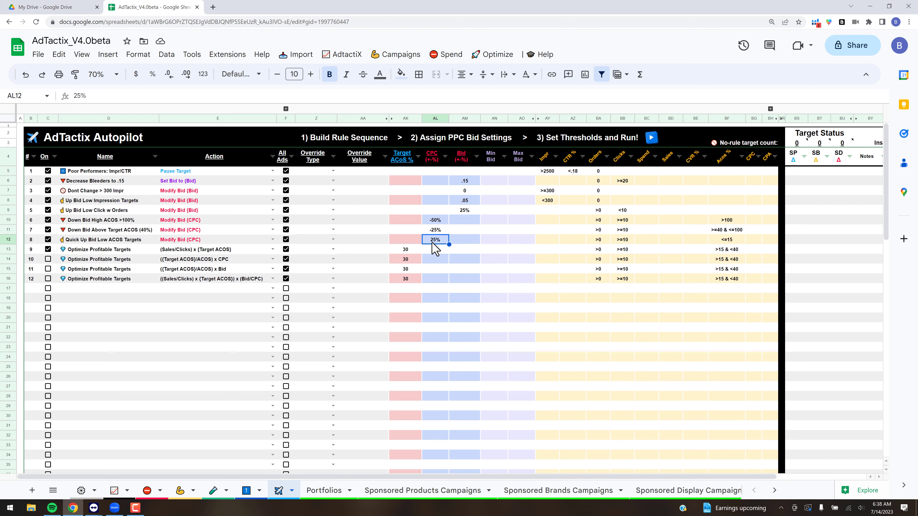
text(.25)
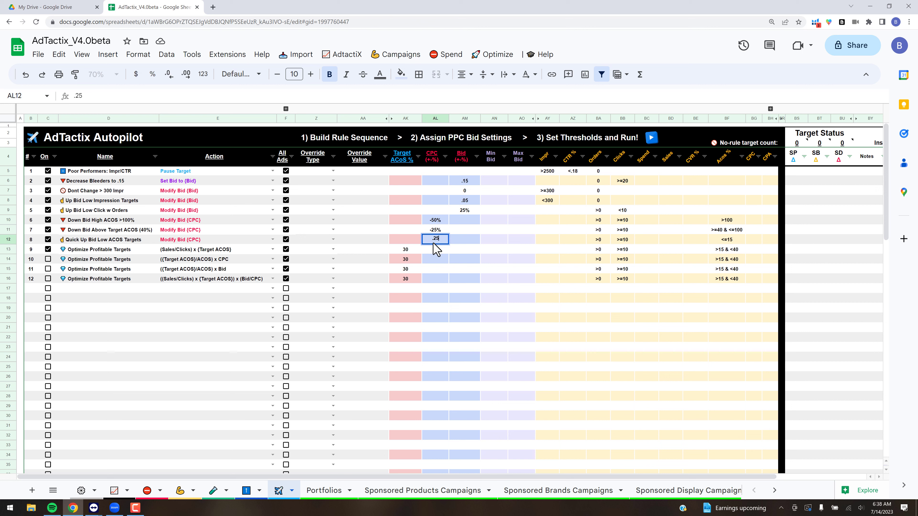
key(Return)
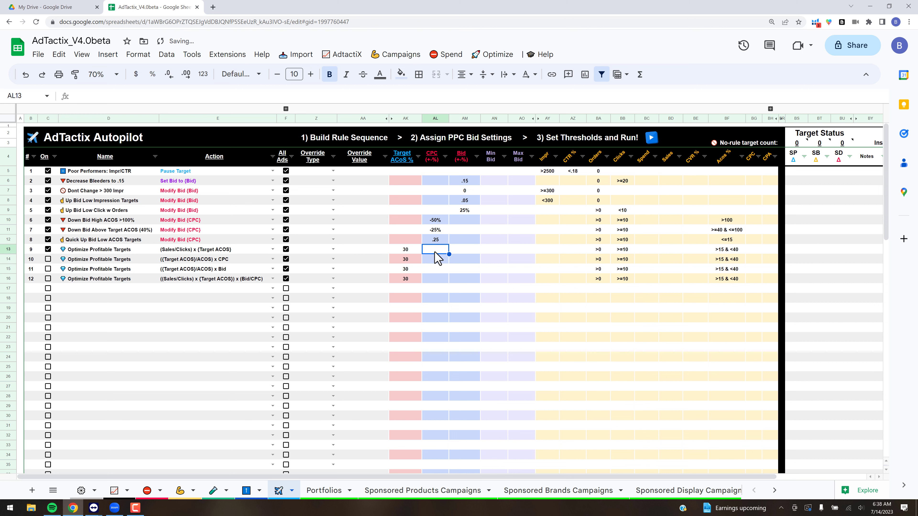
click(435, 240)
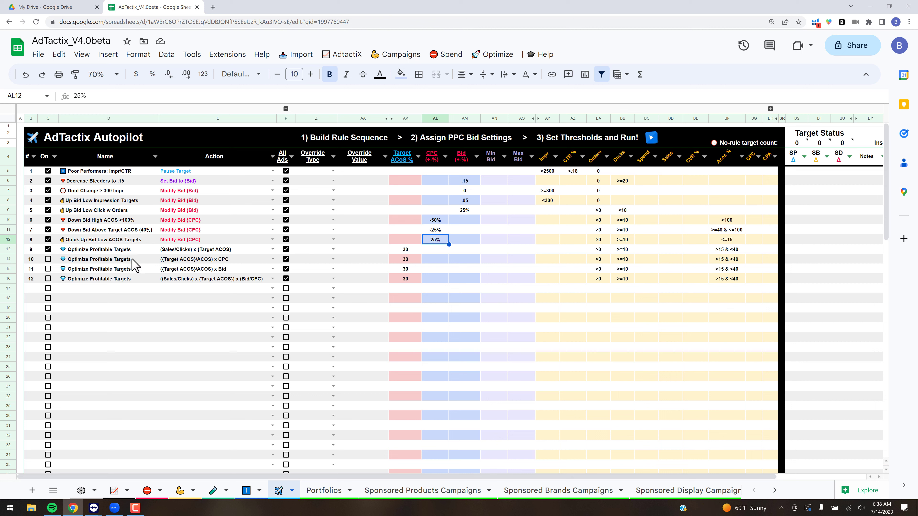
- Switch rule 10, "Optimize Profitable Targets", on and back off
click(48, 259)
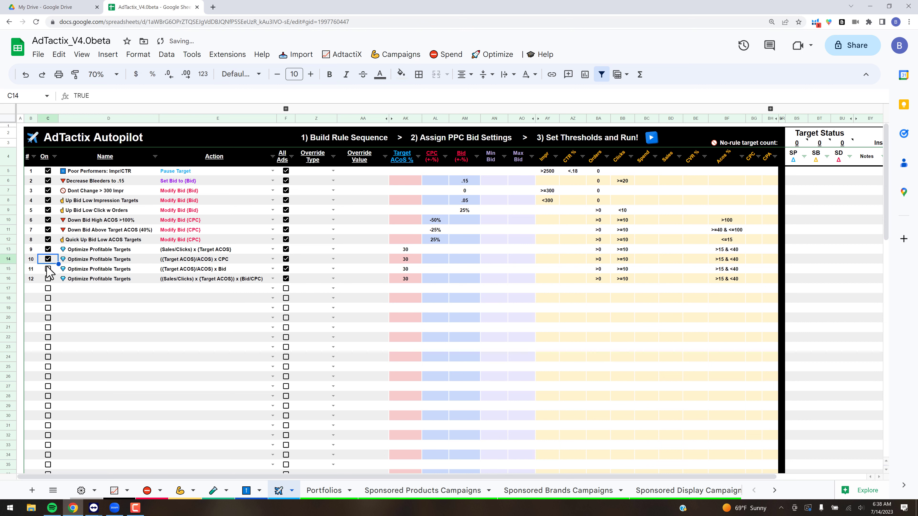
click(48, 259)
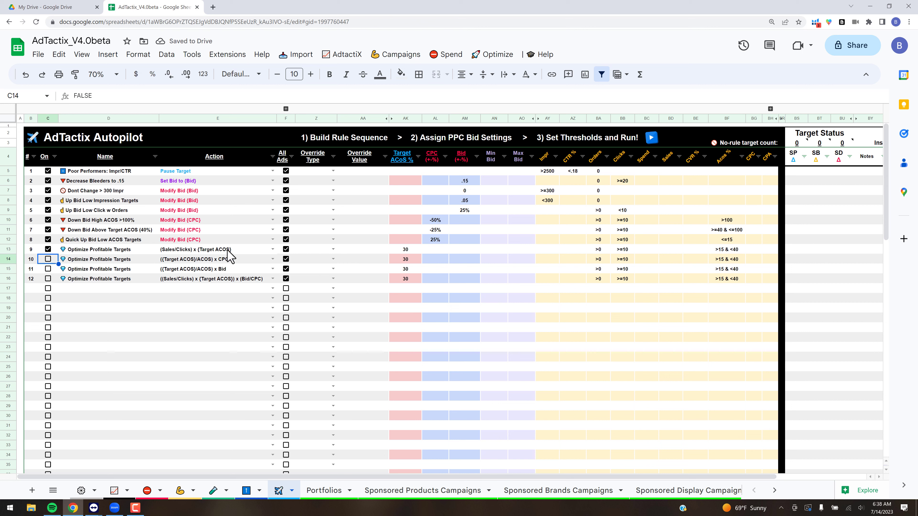
- Examine the action options for rule 9, "Optimize Profitable Targets", and its target ACOS setting
click(272, 249)
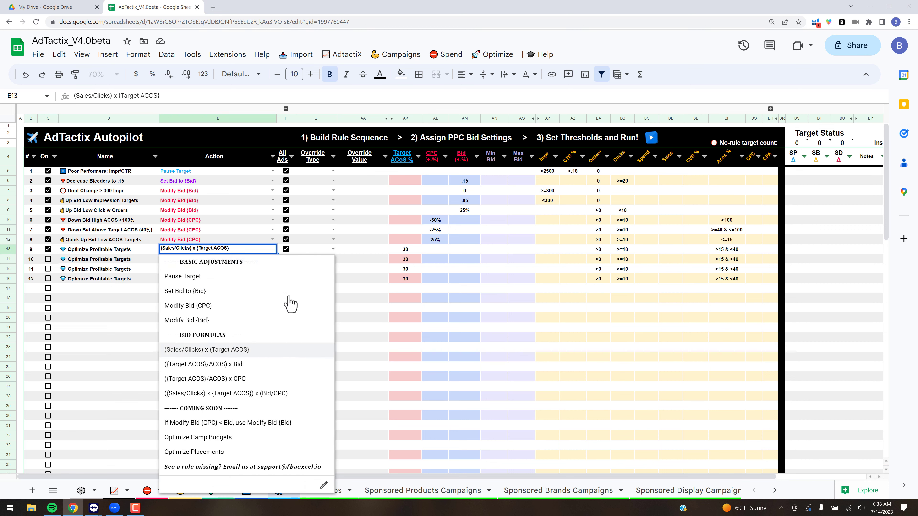
click(408, 253)
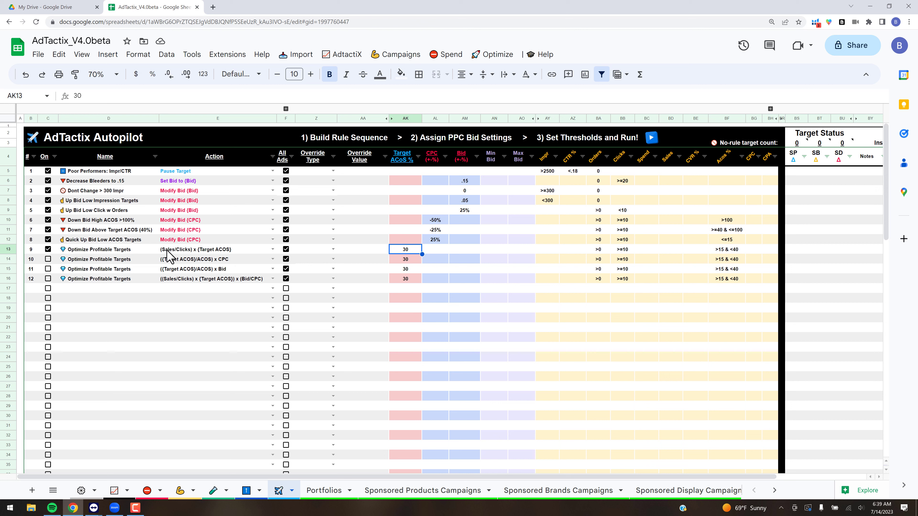
- Examine the sales and clicks of the highlighted keyword in row 8 of the Sponsored Products Campaigns sheet
click(429, 491)
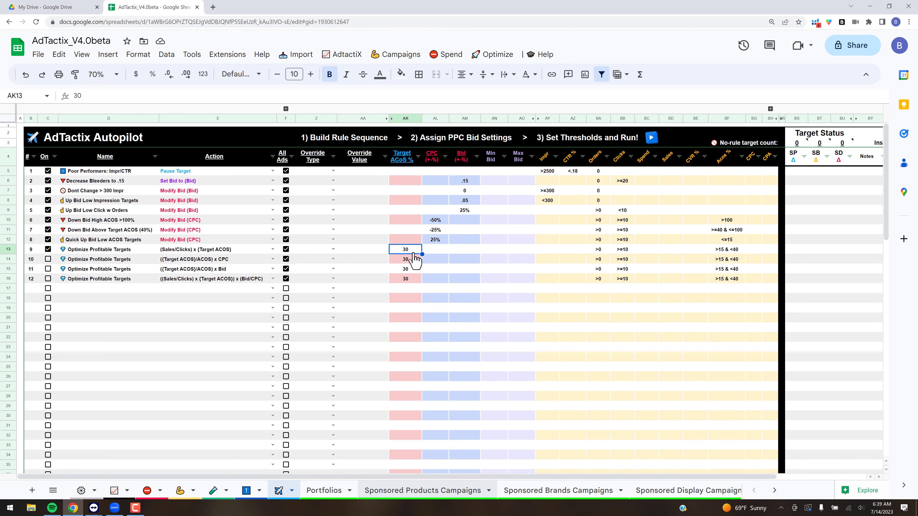
click(465, 493)
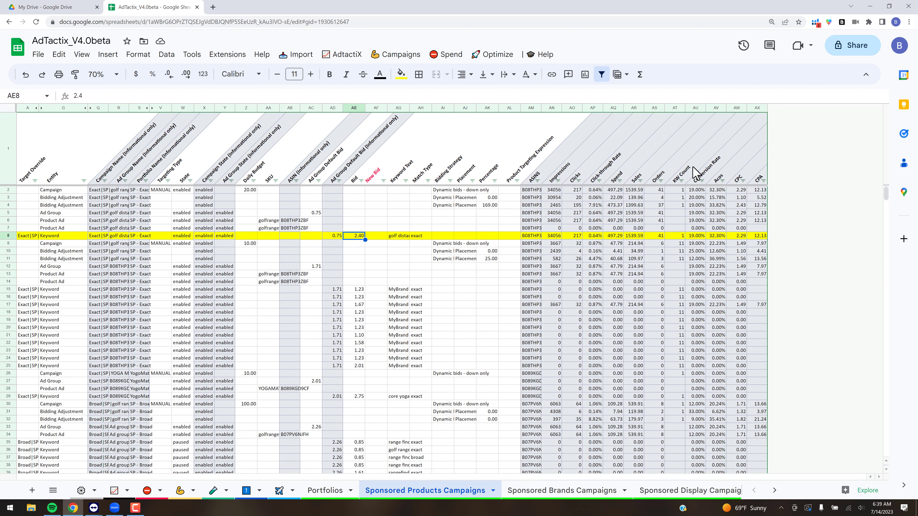
click(633, 108)
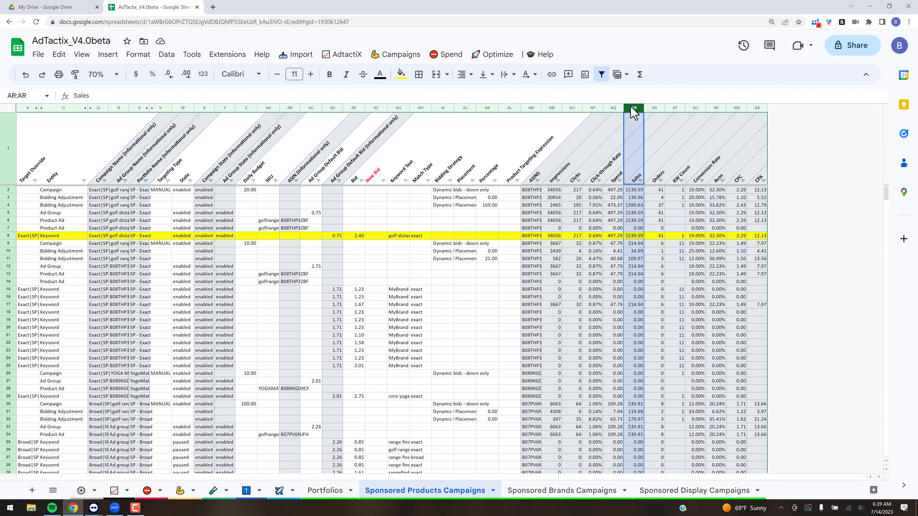
click(635, 237)
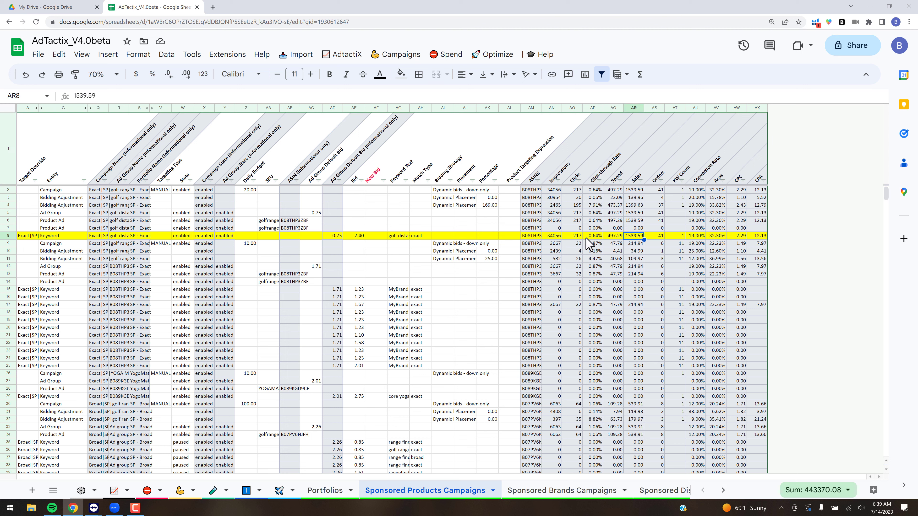
key(Left)
key(Left)
key(Left)
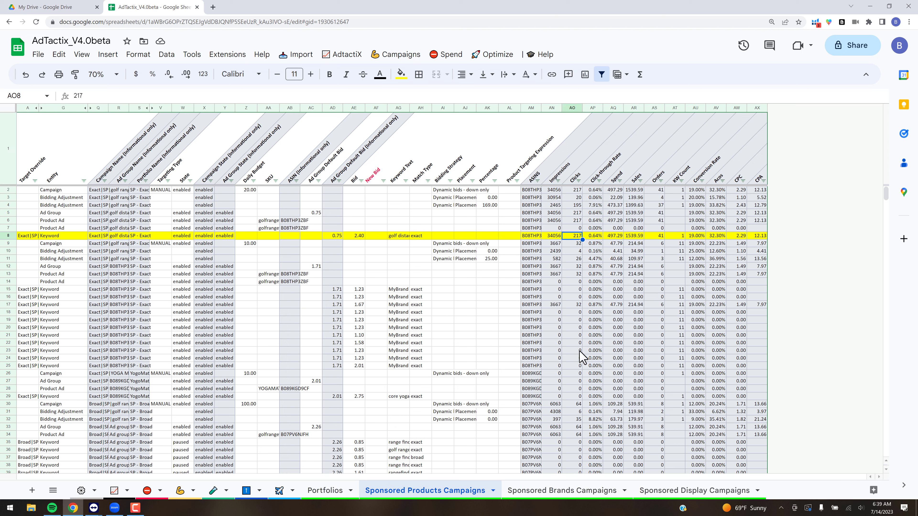
- Examine rule 9's orders, clicks and ACOS thresholds on the Autopilot sheet and compare its ACOS range with rules 6 to 8
click(279, 491)
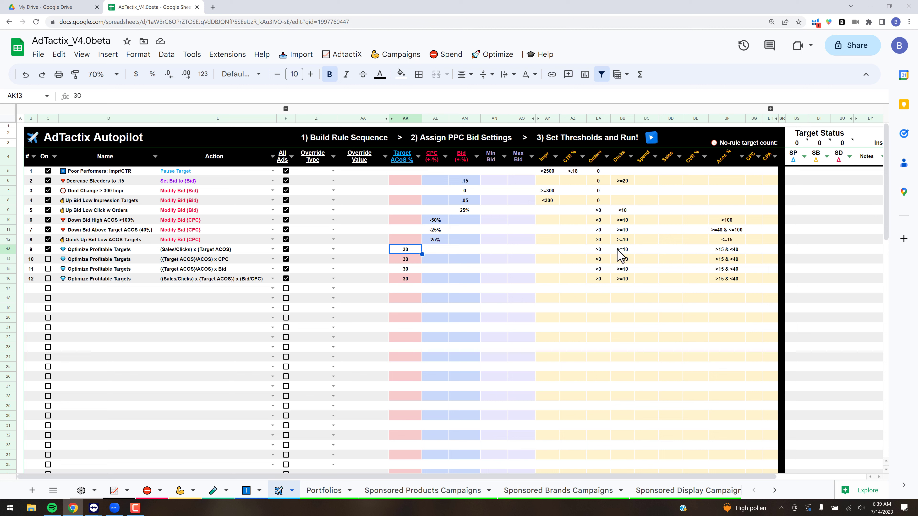
click(606, 249)
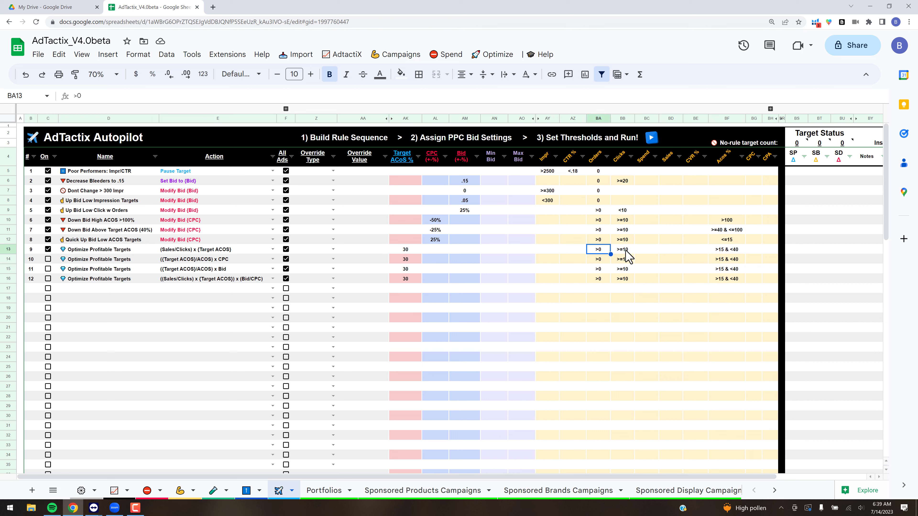
click(626, 250)
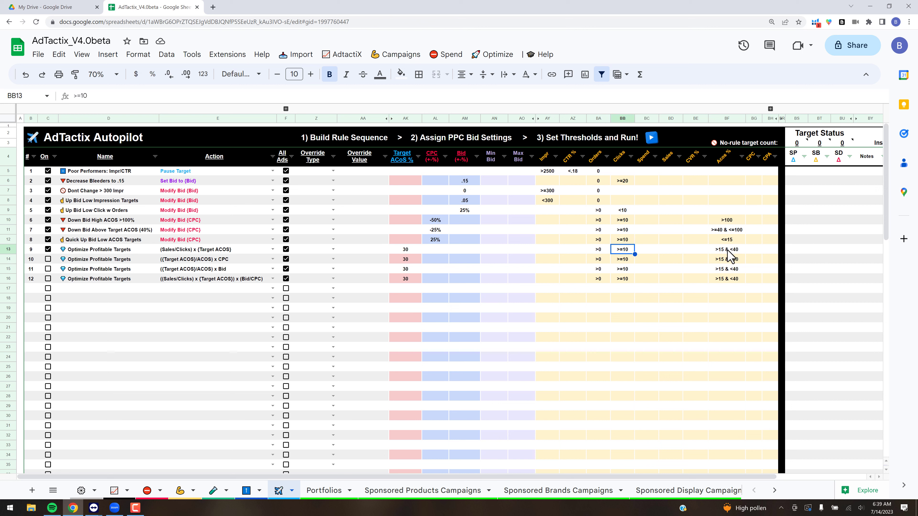
click(728, 250)
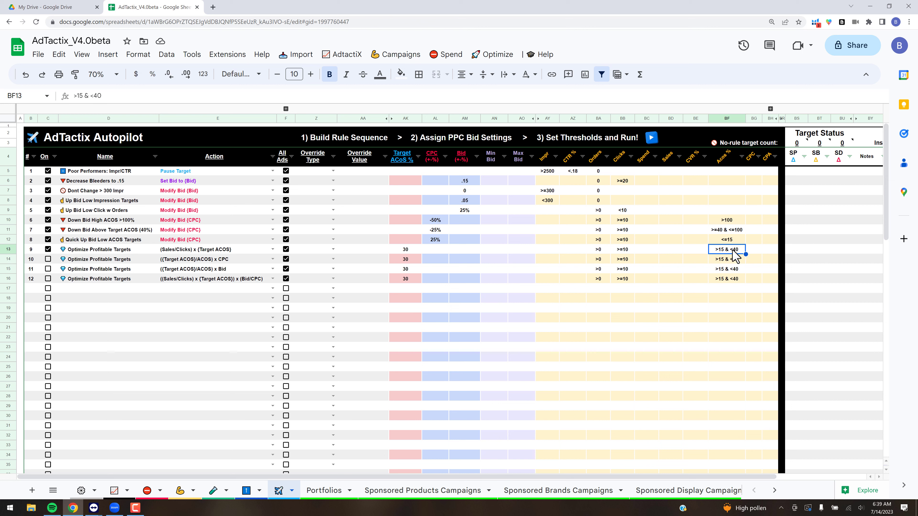
click(730, 221)
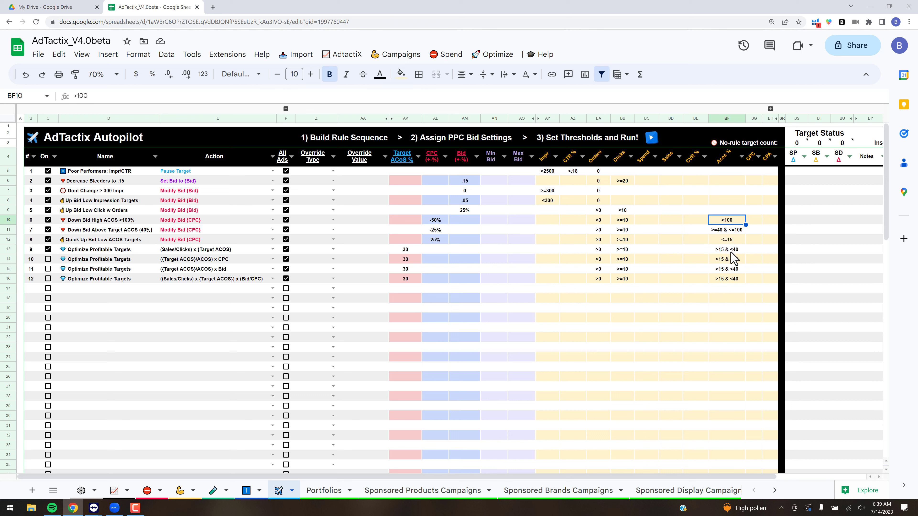
click(731, 250)
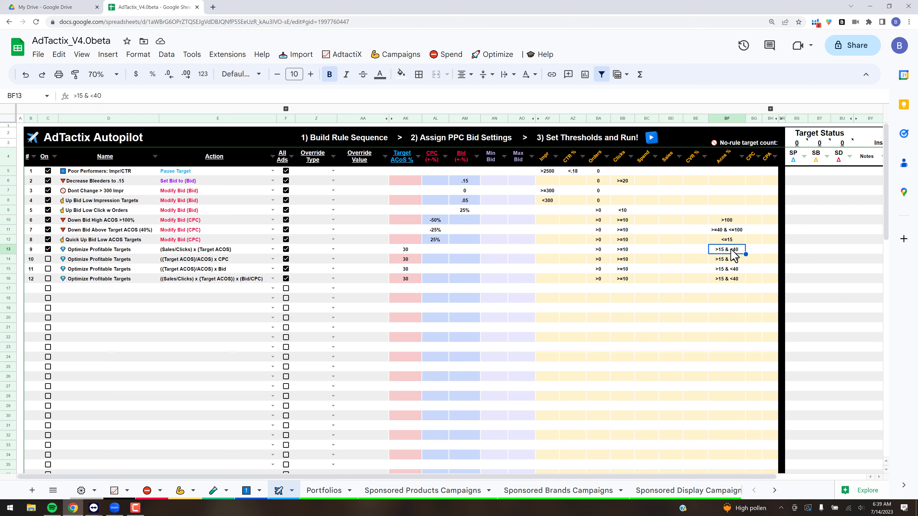
shift+click(730, 222)
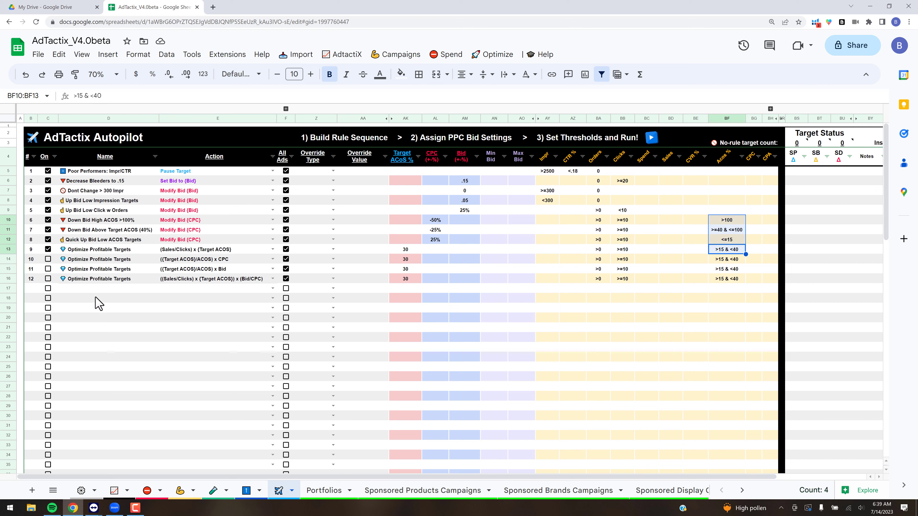
click(80, 305)
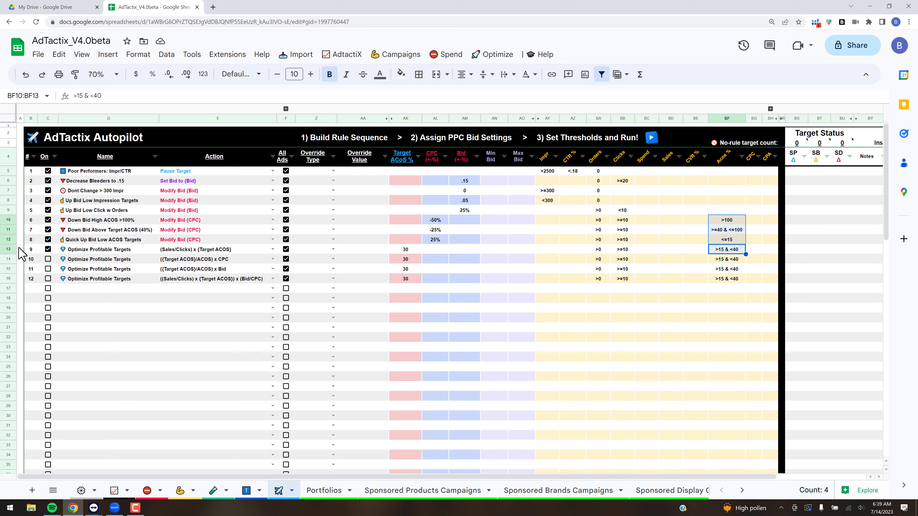
- Try inserting a blank rule row above "Quick Up Bid Low ACOS Targets" and undo the insertion
click(8, 240)
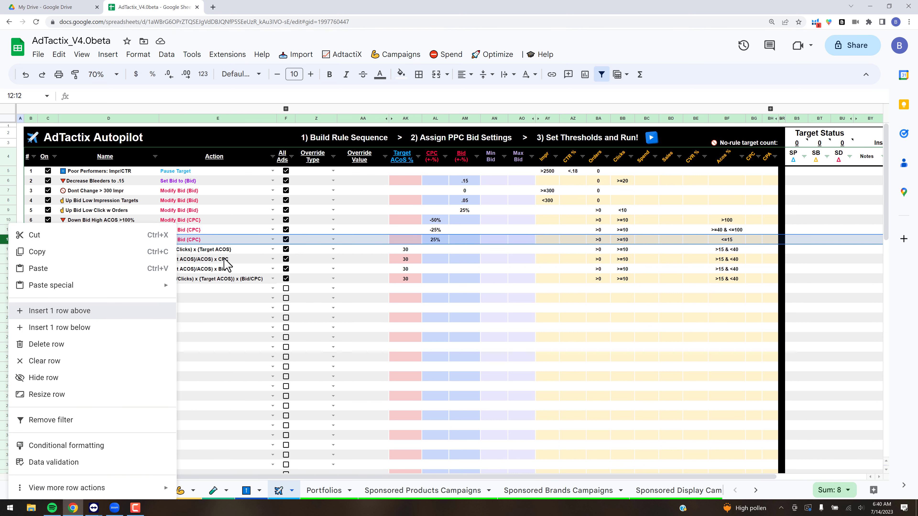
key(Return)
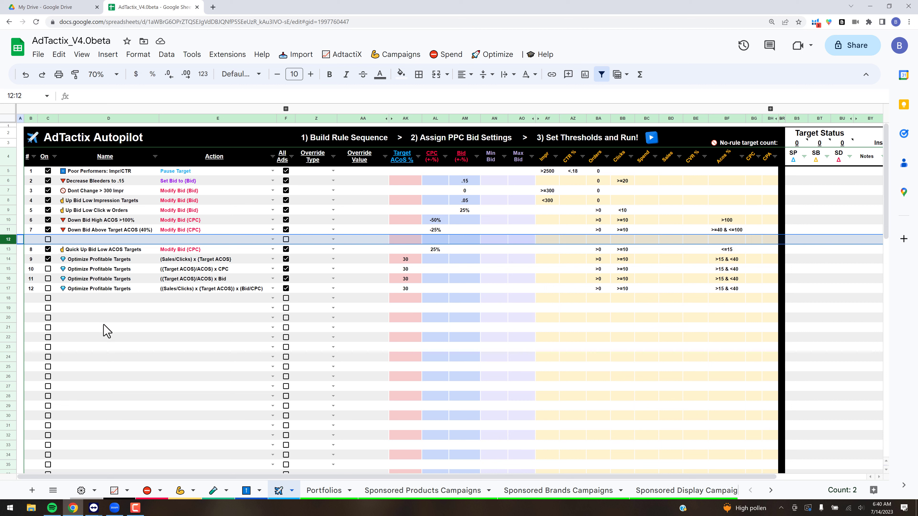
key(ctrl+z)
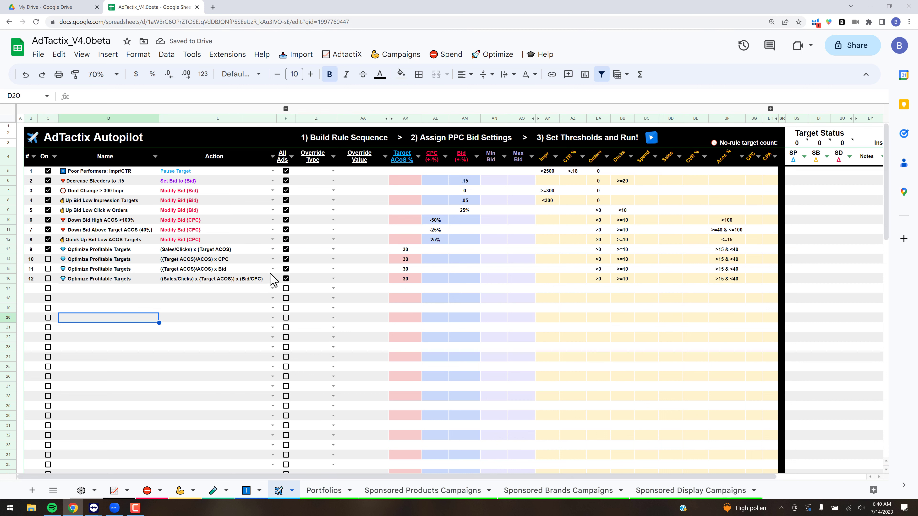
- Review the action options for rule 7, including the coming-soon ones, and read the Min Bid column's note
click(273, 230)
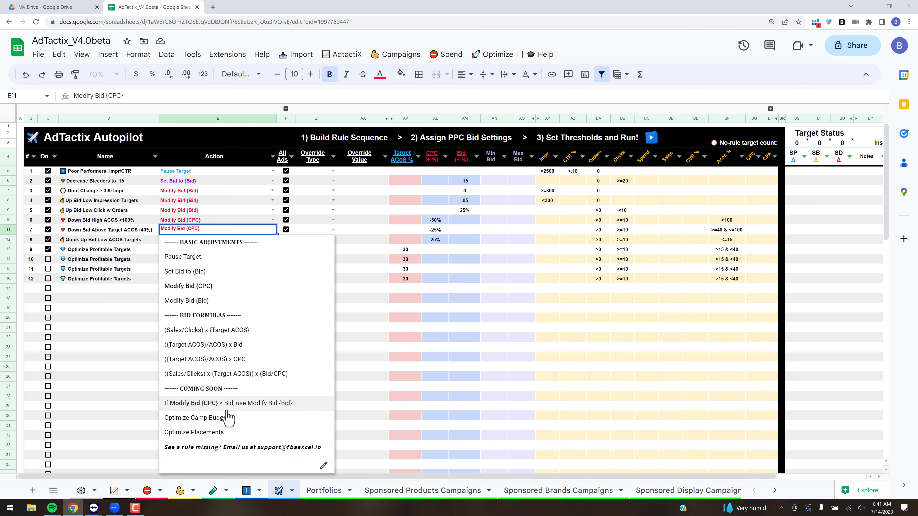
click(130, 322)
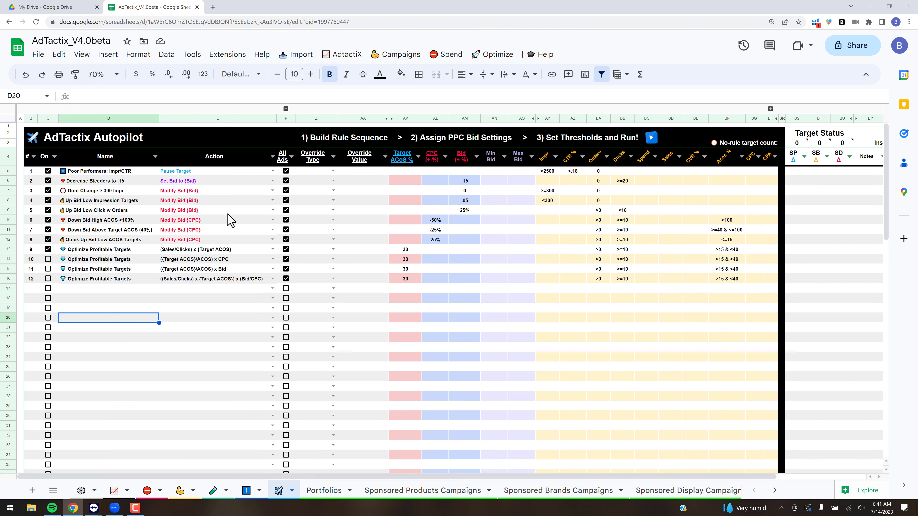
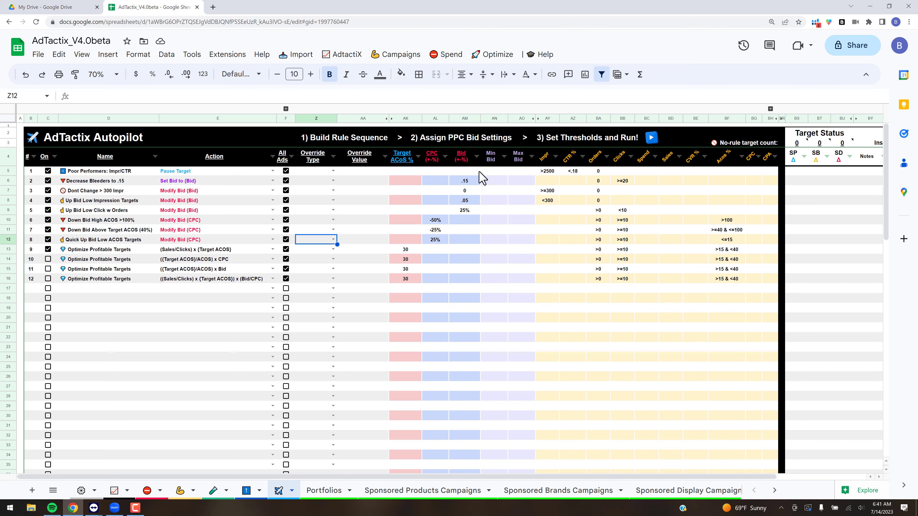
mouse_move(498, 168)
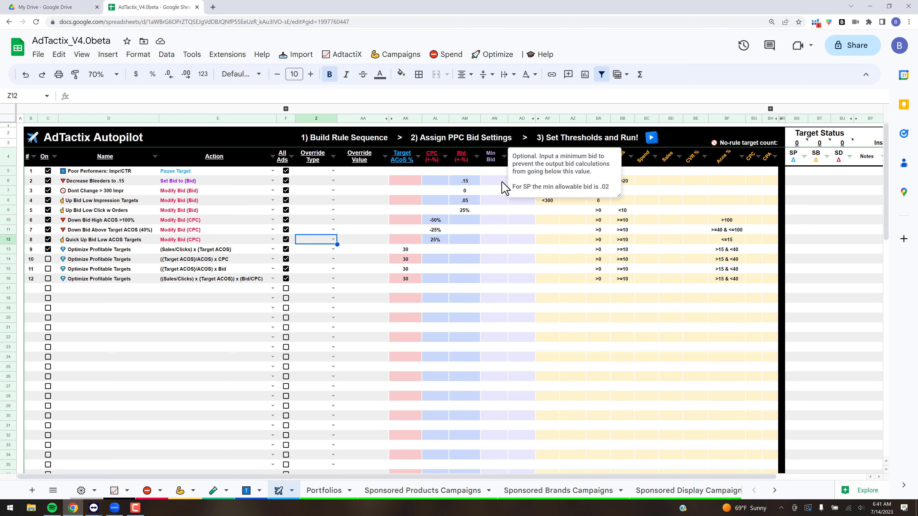
click(547, 318)
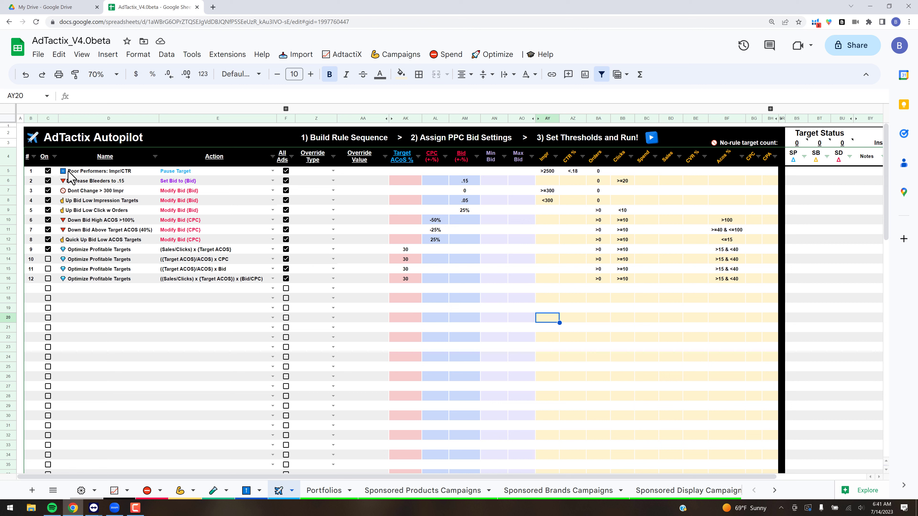
- Switch off rules 1 through 8 in the Autopilot sheet, leaving rule 9 on
click(48, 171)
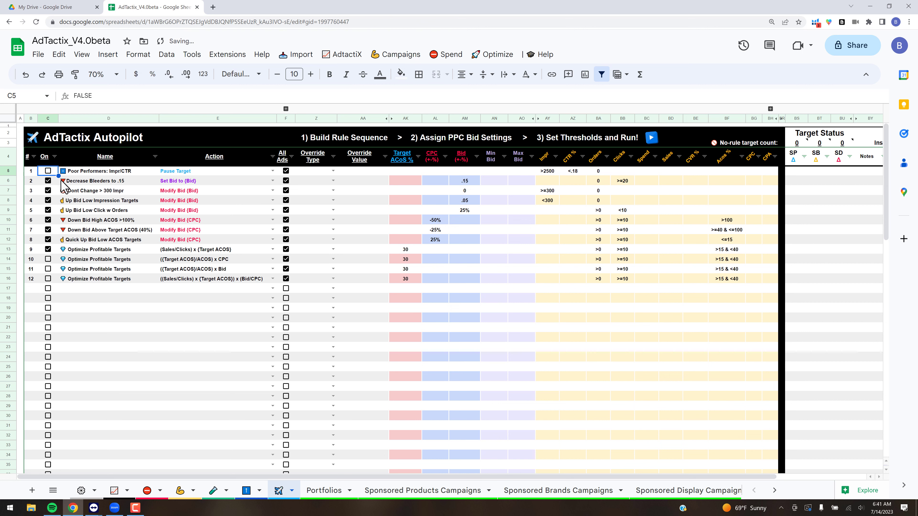
mouse_move(58, 175)
mouse_down()
mouse_move(56, 242)
mouse_move(163, 235)
mouse_move(93, 234)
mouse_move(53, 177)
mouse_up()
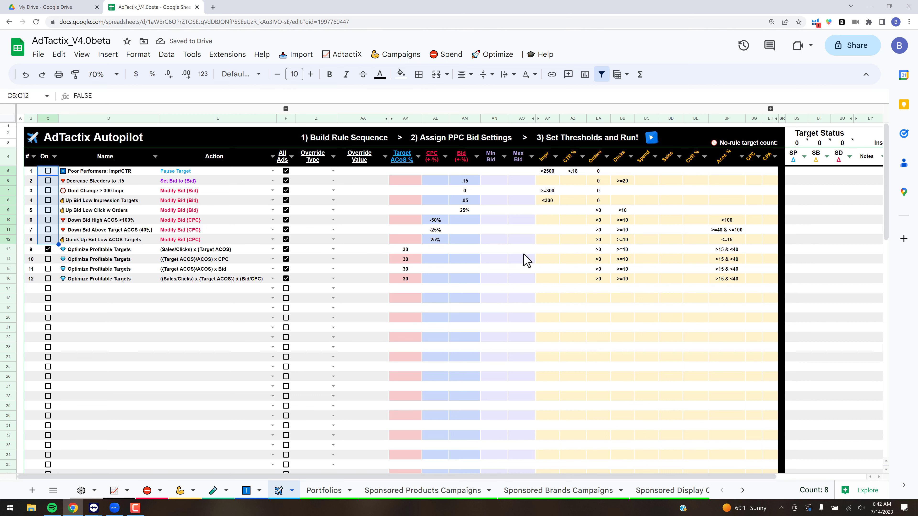
- Set rule 9's minimum bid to .05 and its maximum bid to .75
click(501, 250)
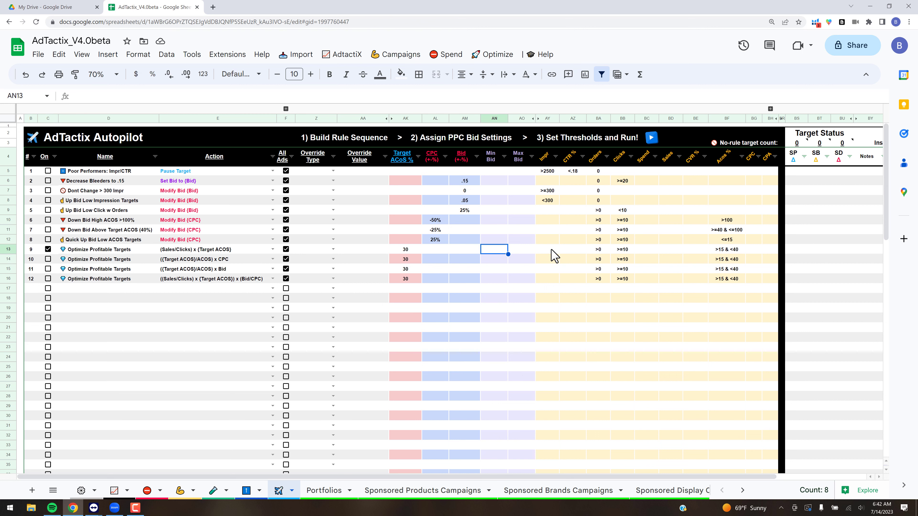
text(.05)
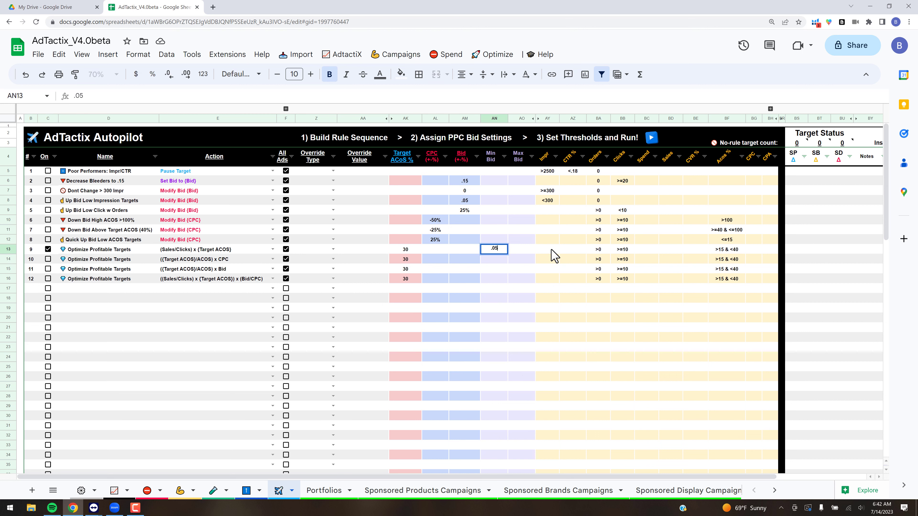
key(Return)
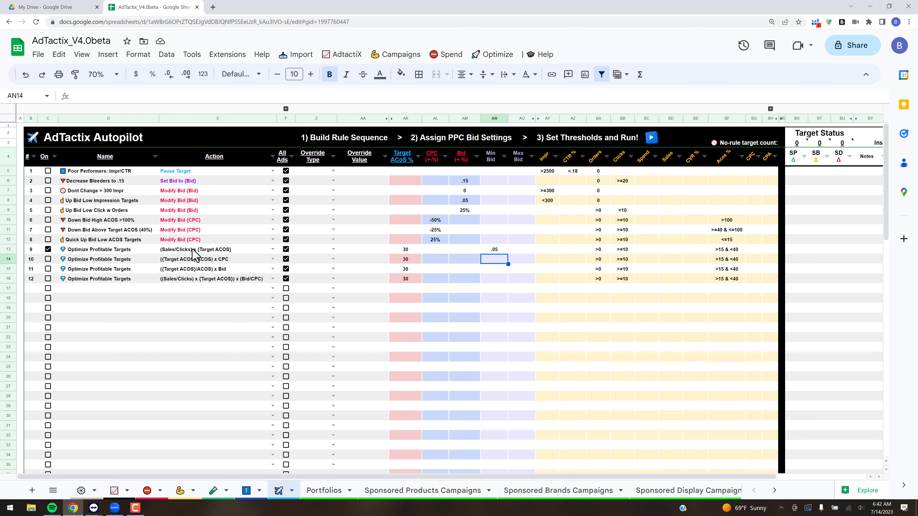
click(495, 249)
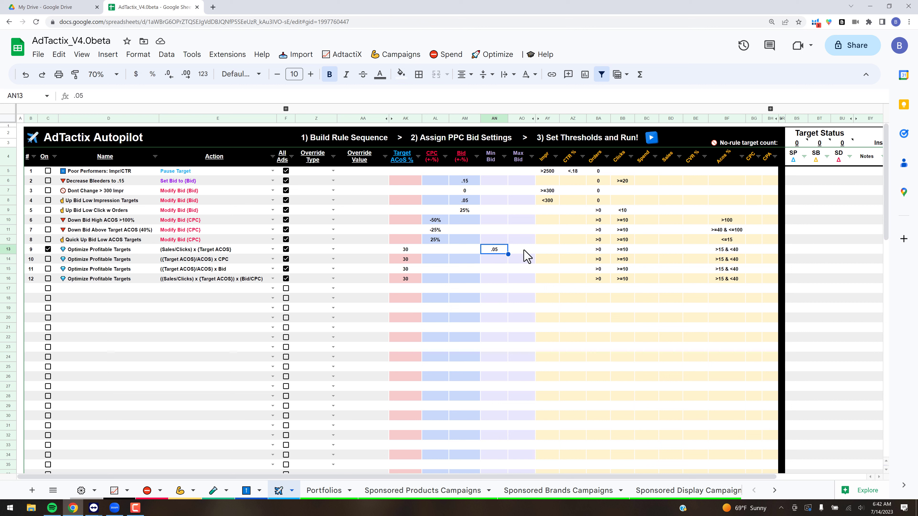
key(Right)
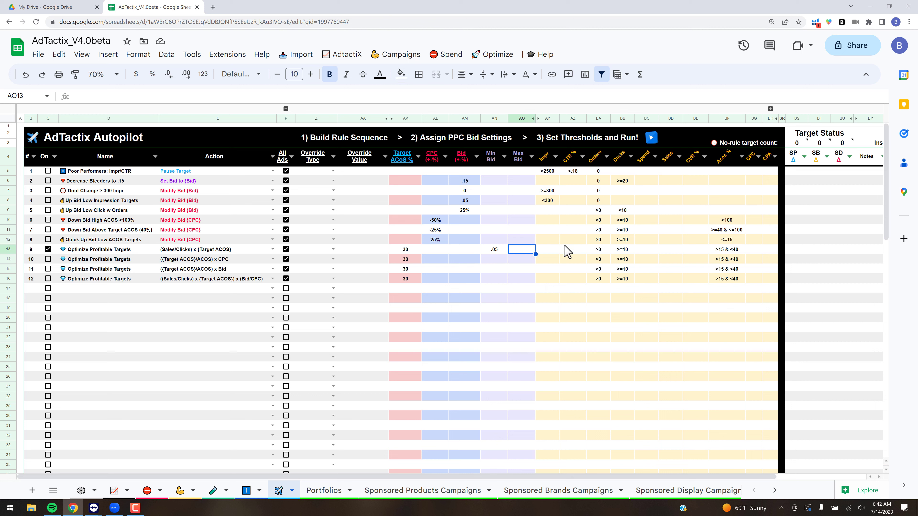
text(.75)
key(Return)
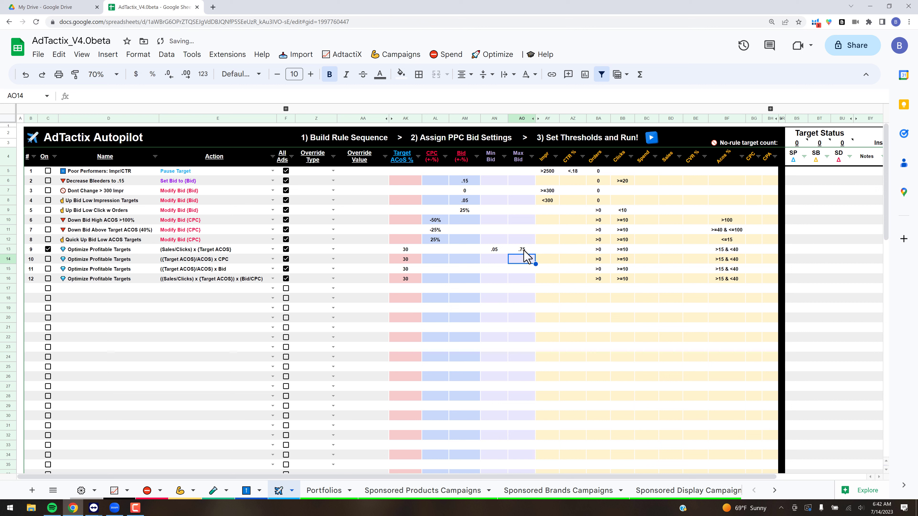
key(Up)
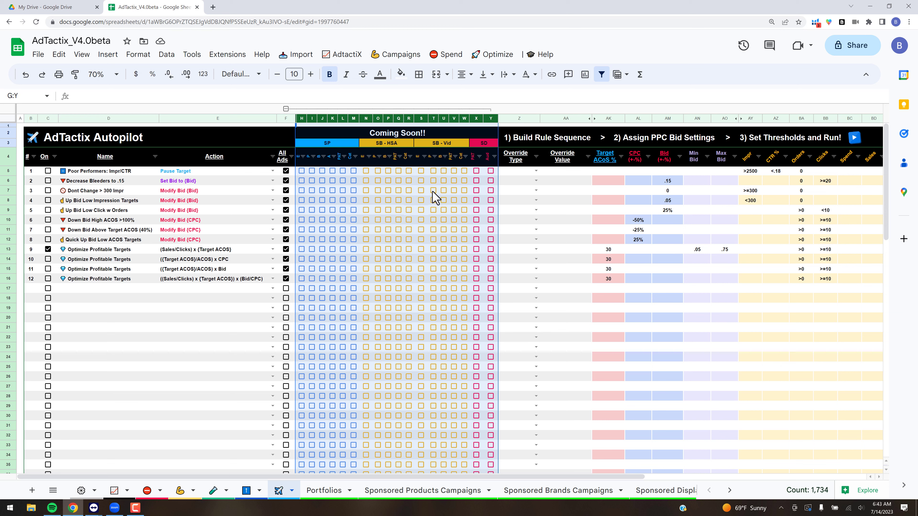
- Try ticking the first SB - Vid ad types for the "Dont Change > 300 Impr" rule and undo the selection
click(421, 190)
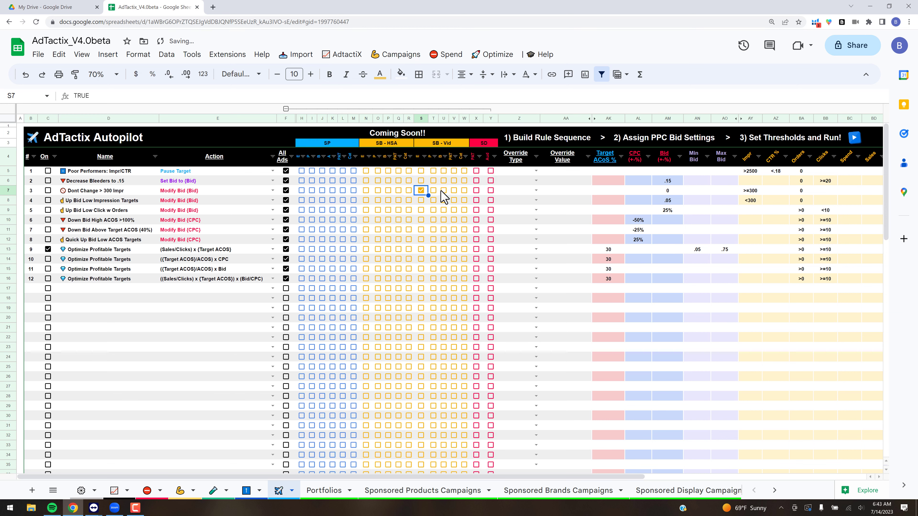
click(433, 190)
click(443, 190)
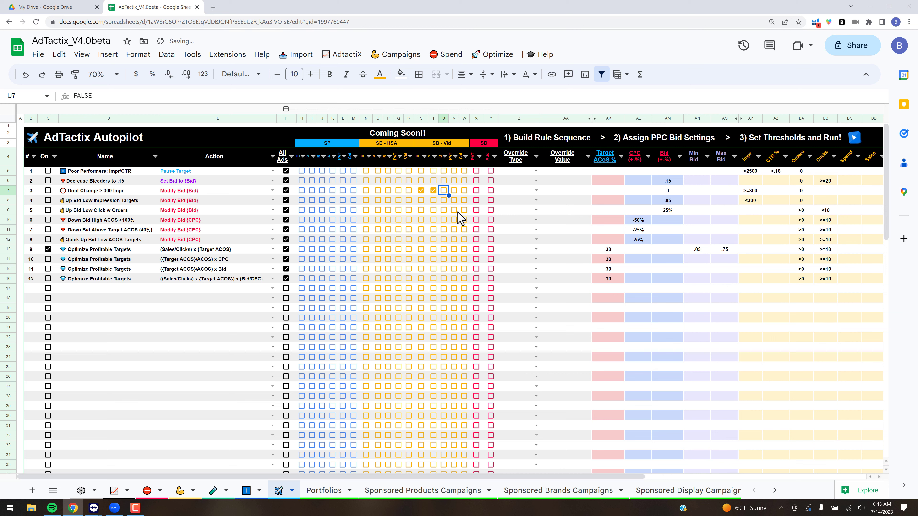
key(ctrl+z)
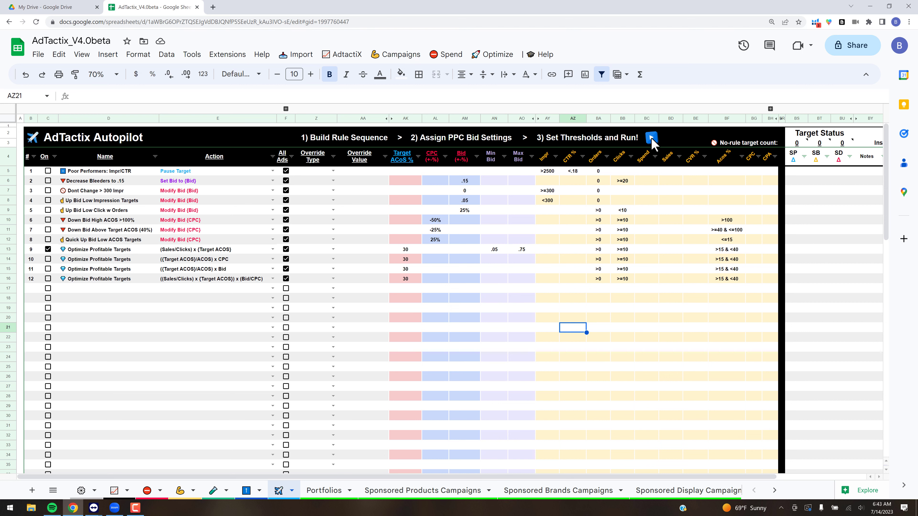
- Run the Autopilot rule sequence with only rule 9 on and check the target status and no-rule target counts
click(651, 138)
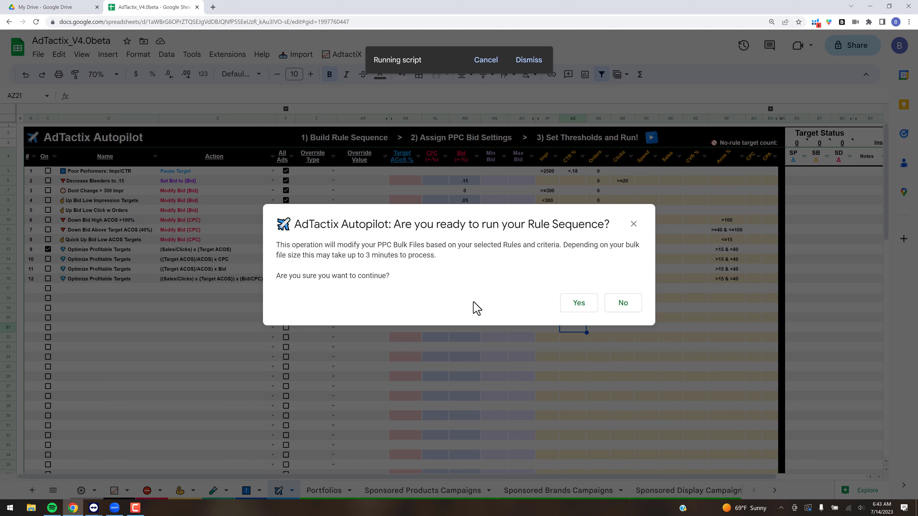
click(583, 304)
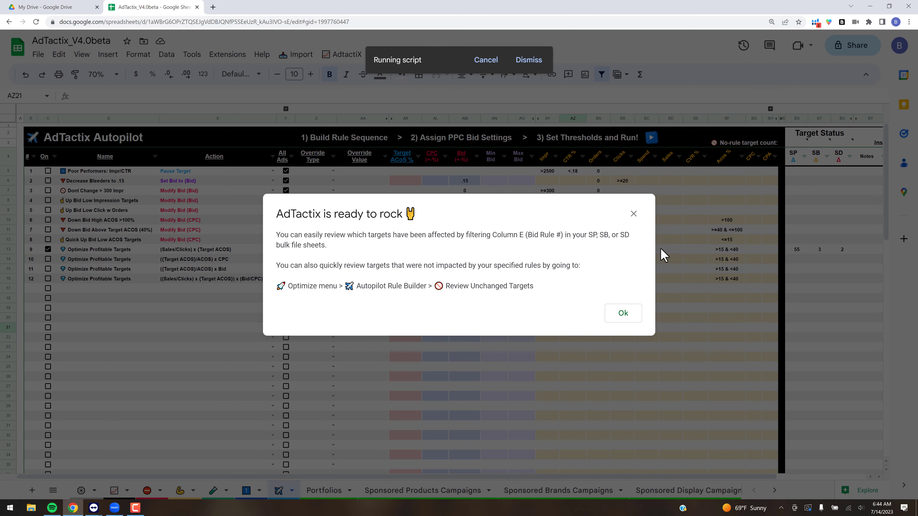
click(622, 317)
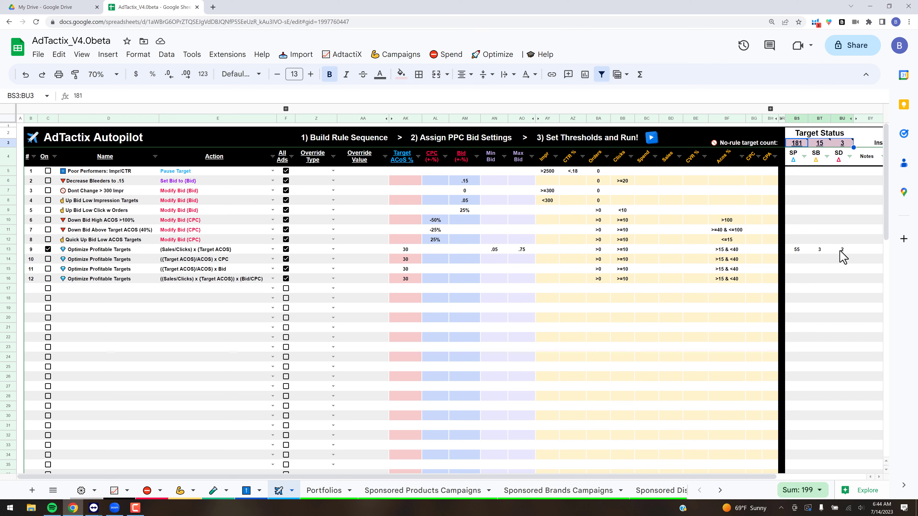
click(823, 279)
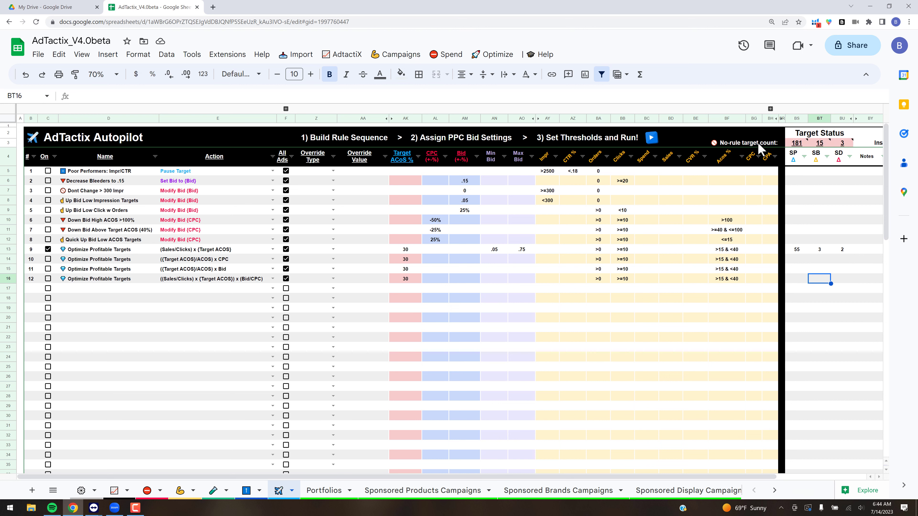
mouse_move(801, 148)
- Filter the Sponsored Products Campaigns sheet's Bid Rule # column to show only rule 9 targets
click(422, 491)
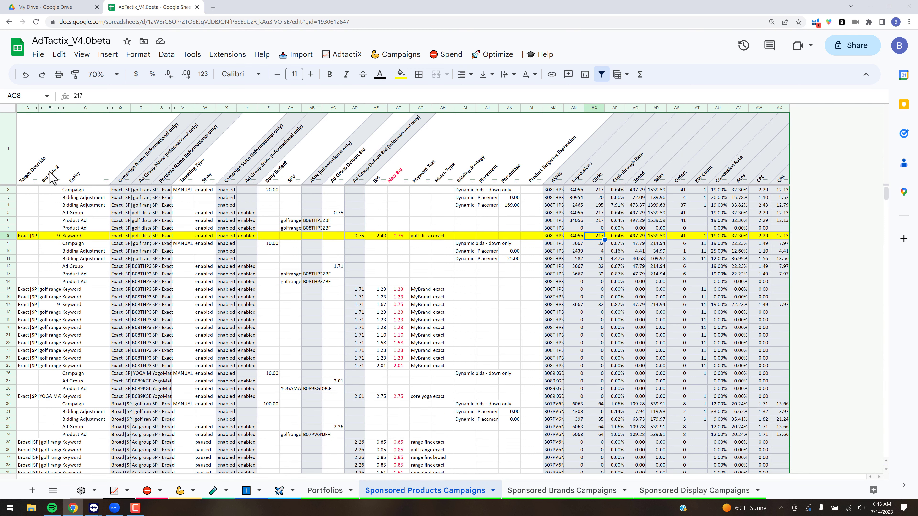
click(56, 184)
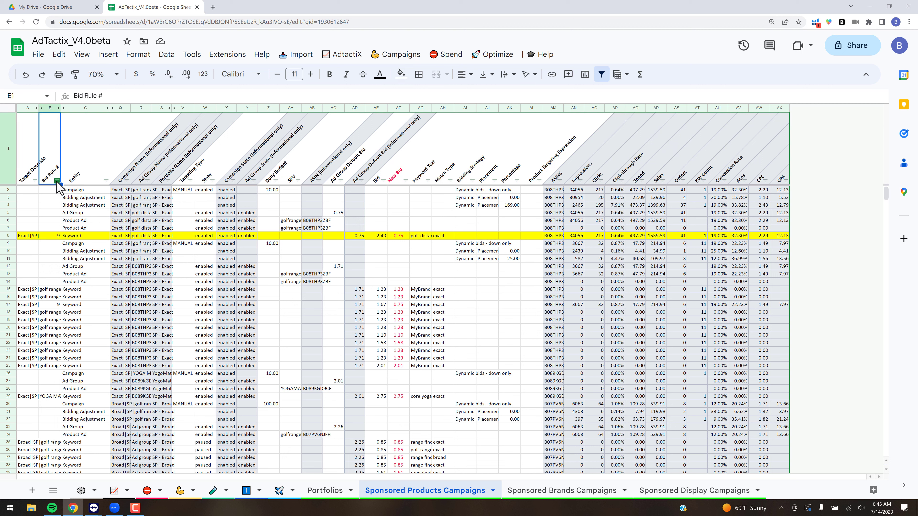
click(57, 180)
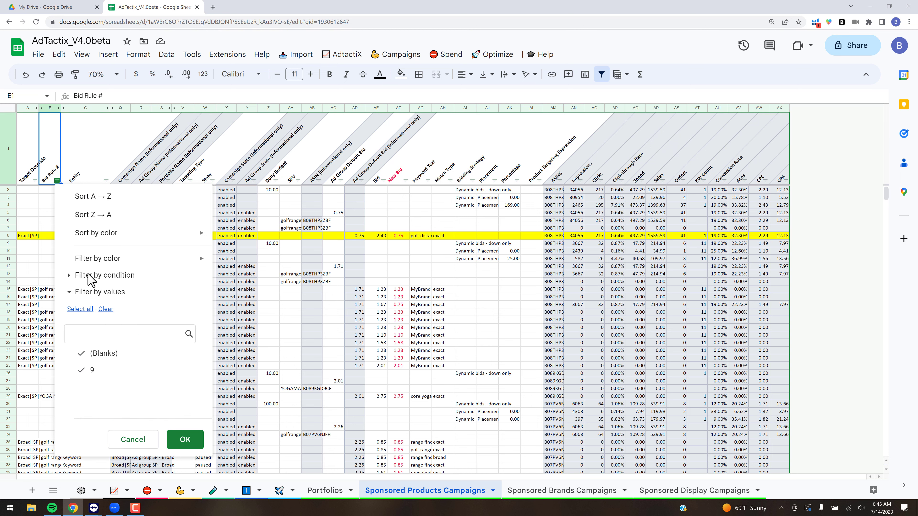
click(82, 354)
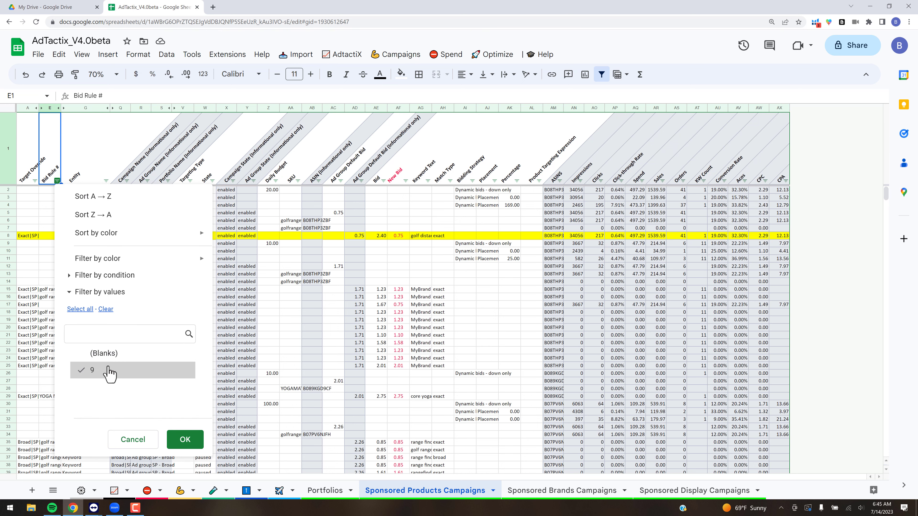
click(184, 439)
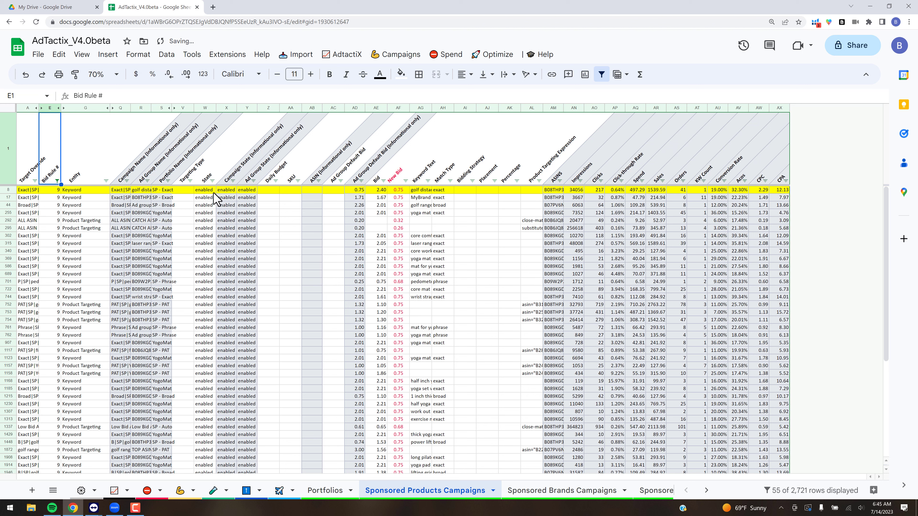
- Check the state columns and the New Bid column's list of filter values for the rule 9 targets, leaving that column unfiltered
click(248, 190)
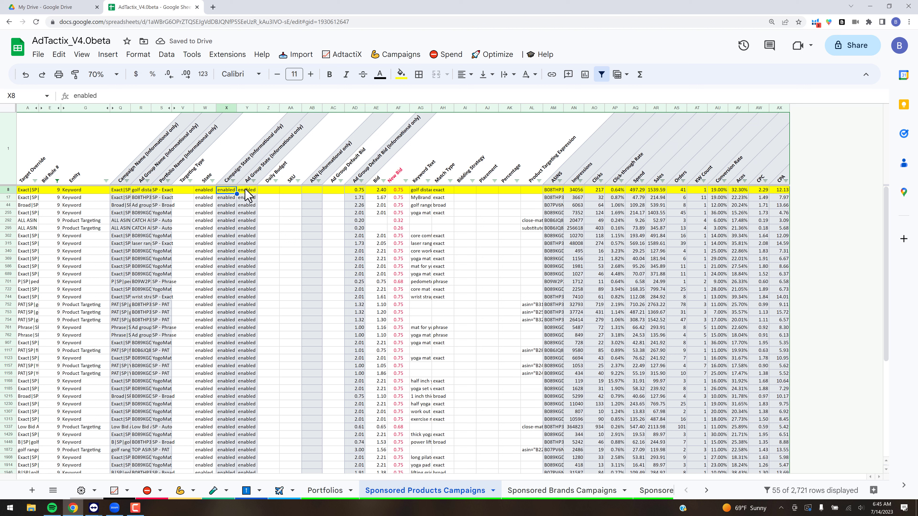
key(Left)
key(Left)
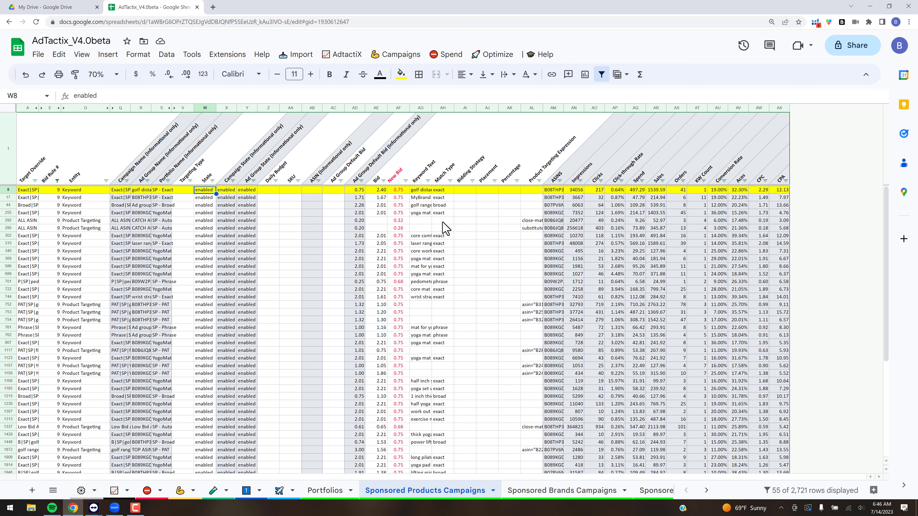
click(400, 198)
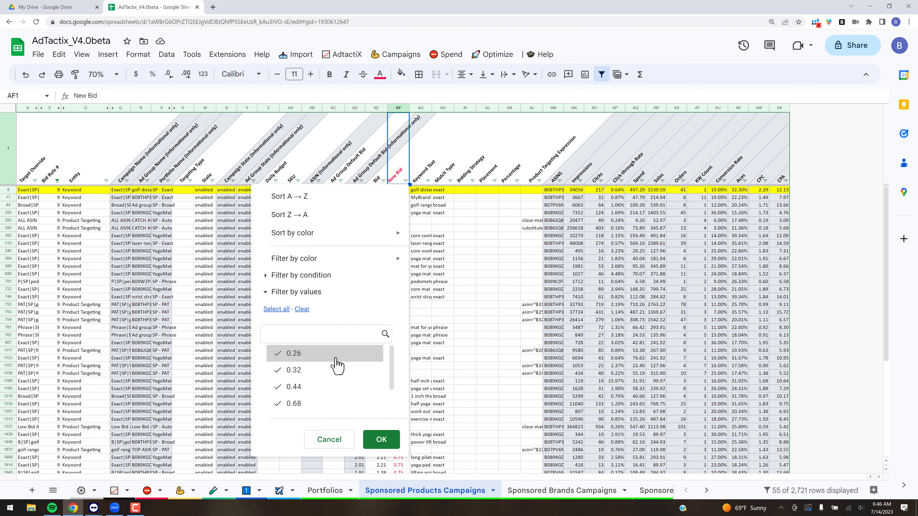
drag(390, 371, 393, 412)
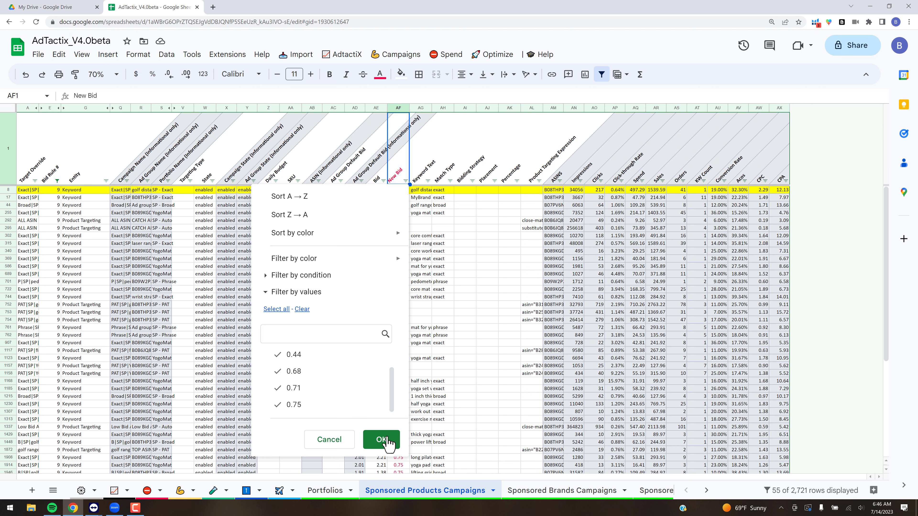
click(340, 444)
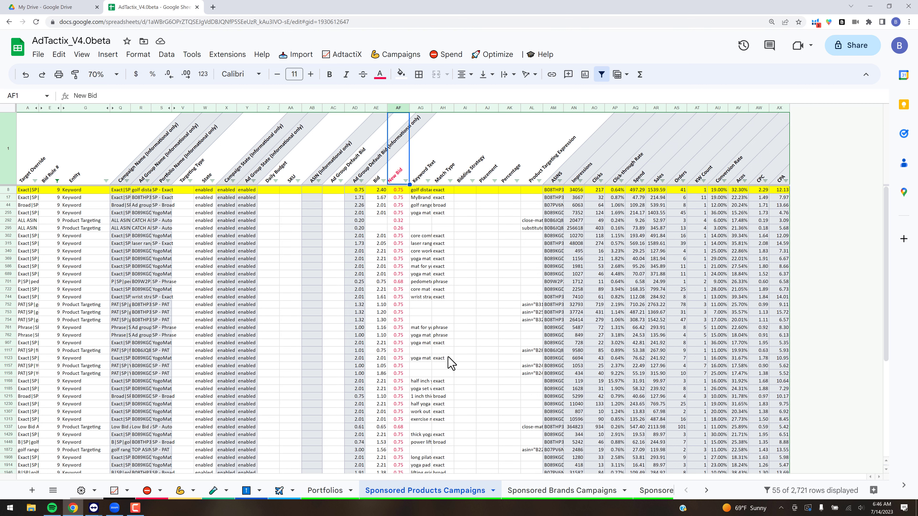
- Clear rule 9's minimum and maximum bids in the Autopilot sheet and switch on rules 1 through 8
click(280, 491)
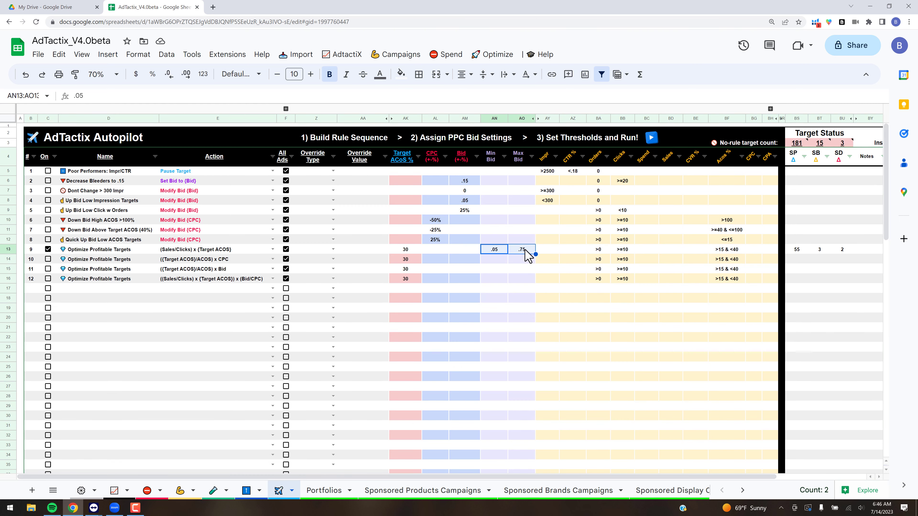
key(Delete)
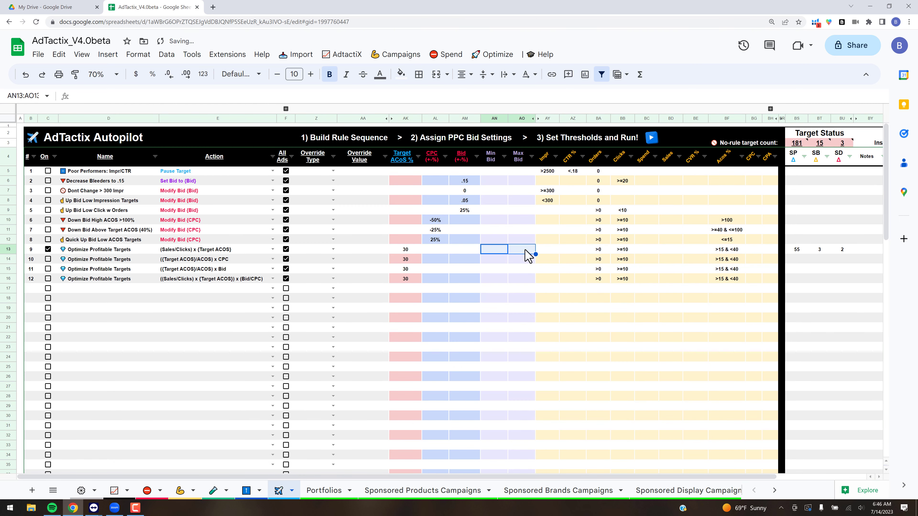
click(48, 172)
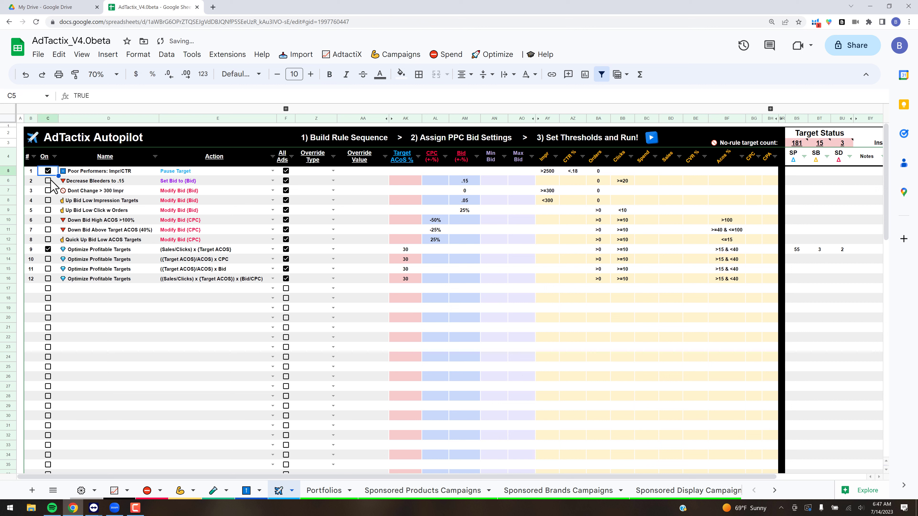
drag(58, 176, 54, 240)
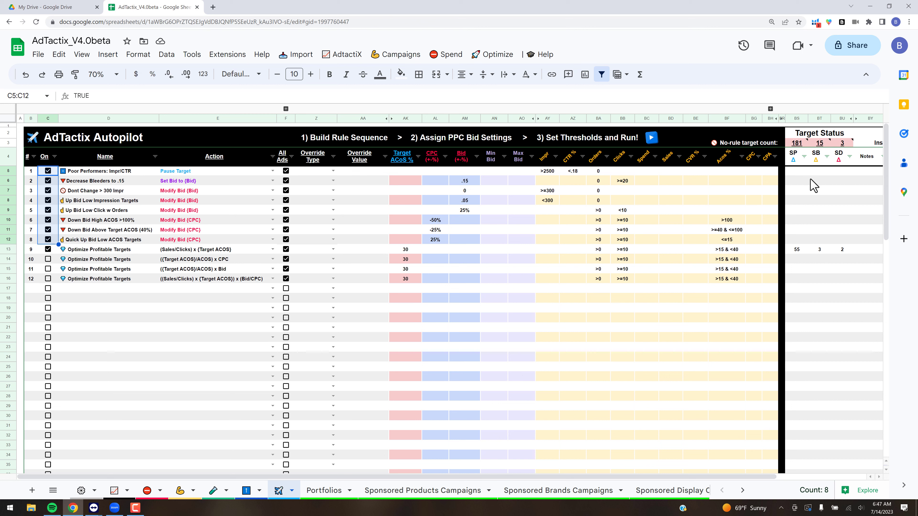
click(804, 174)
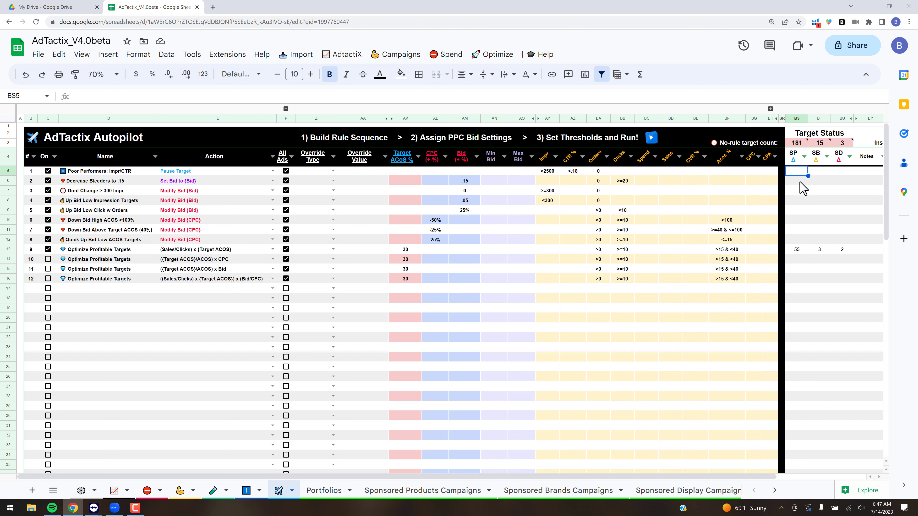
- Run the Autopilot rule sequence with rules 1 through 9 on and review the target status counts per rule
click(652, 138)
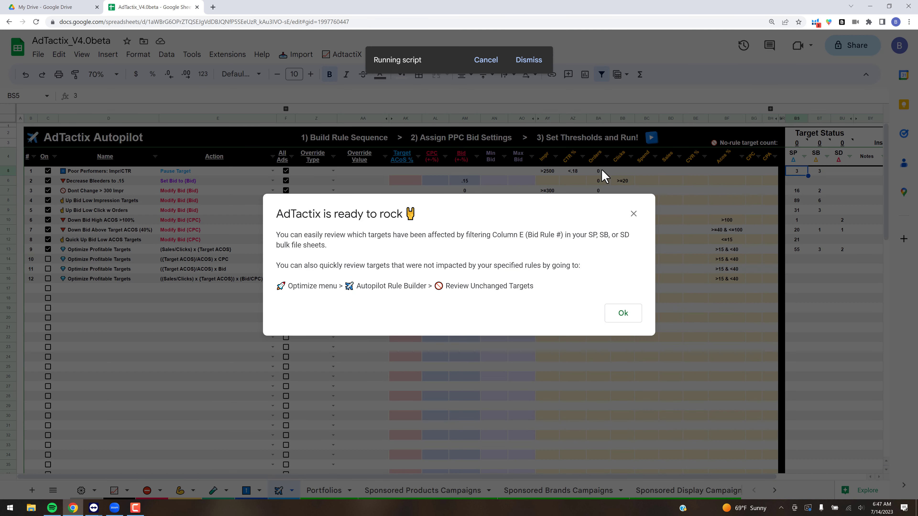
click(622, 314)
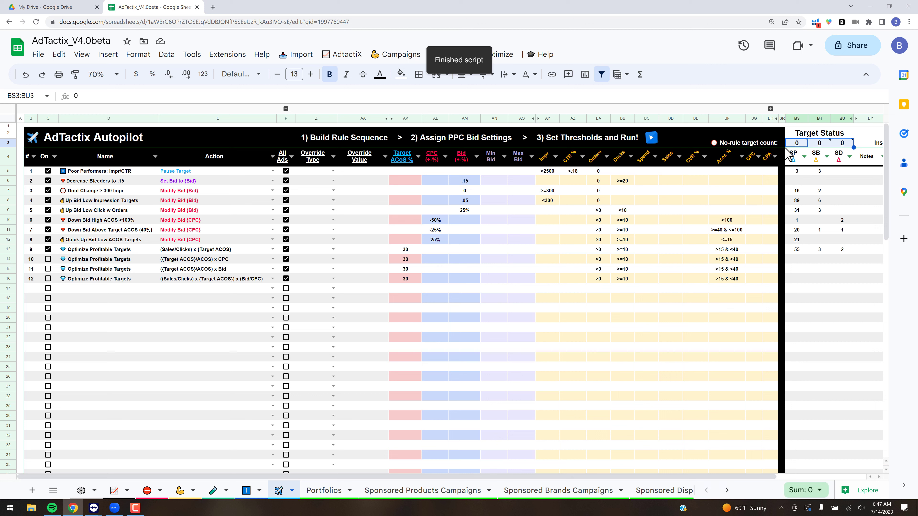
click(844, 268)
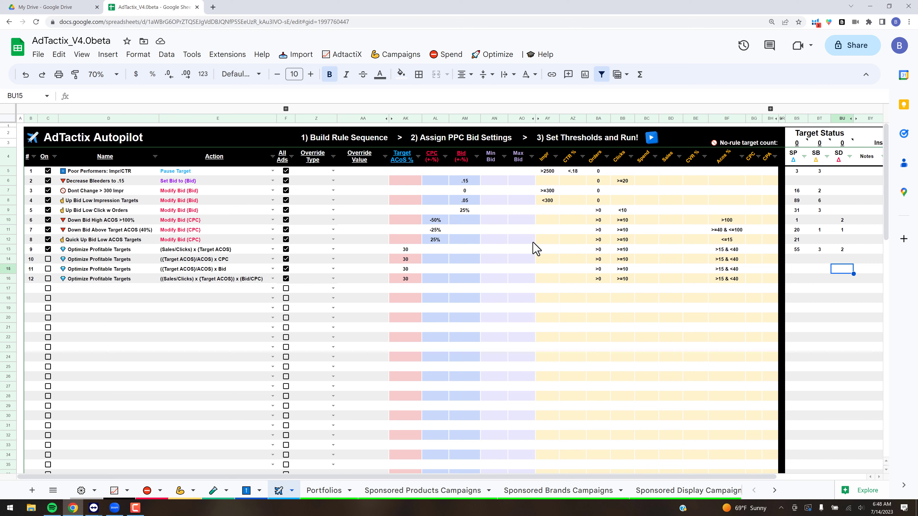
- Filter the Sponsored Products Campaigns sheet's Bid Rule # column to show only targets changed by rules 1 and 3
click(422, 490)
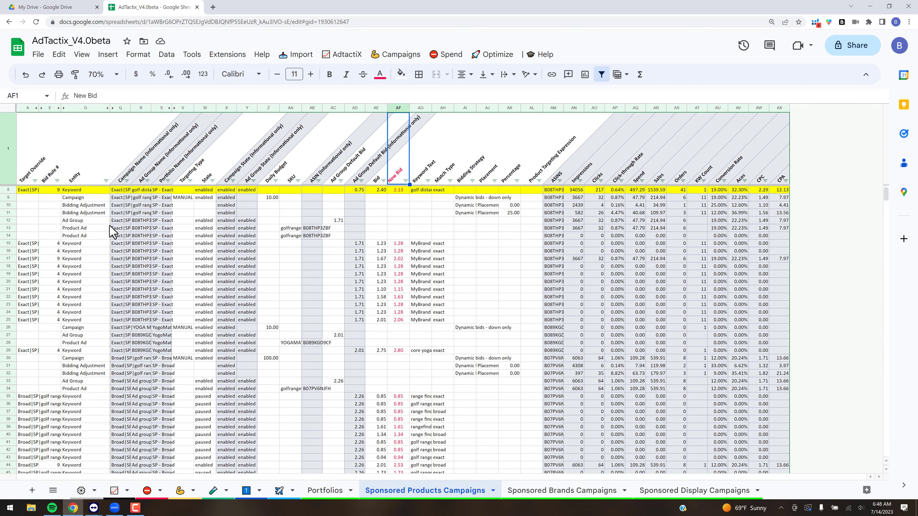
click(58, 180)
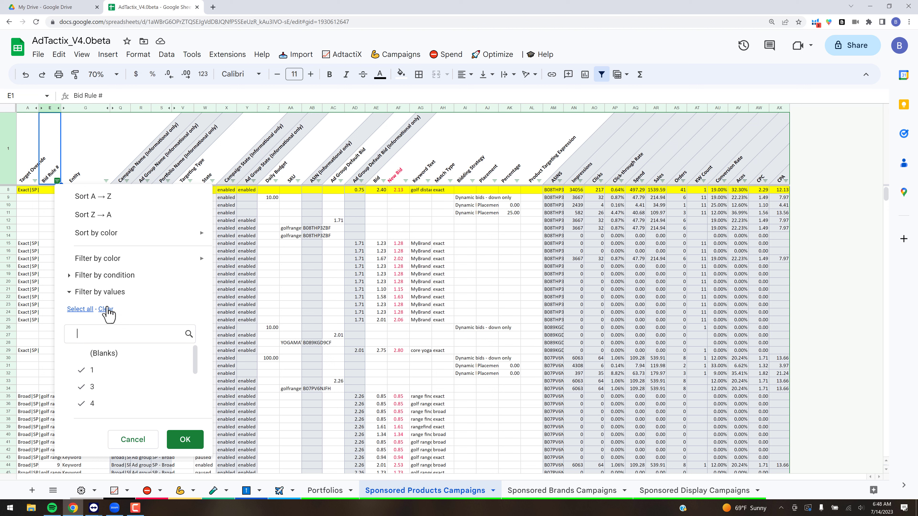
click(88, 354)
click(88, 402)
click(197, 438)
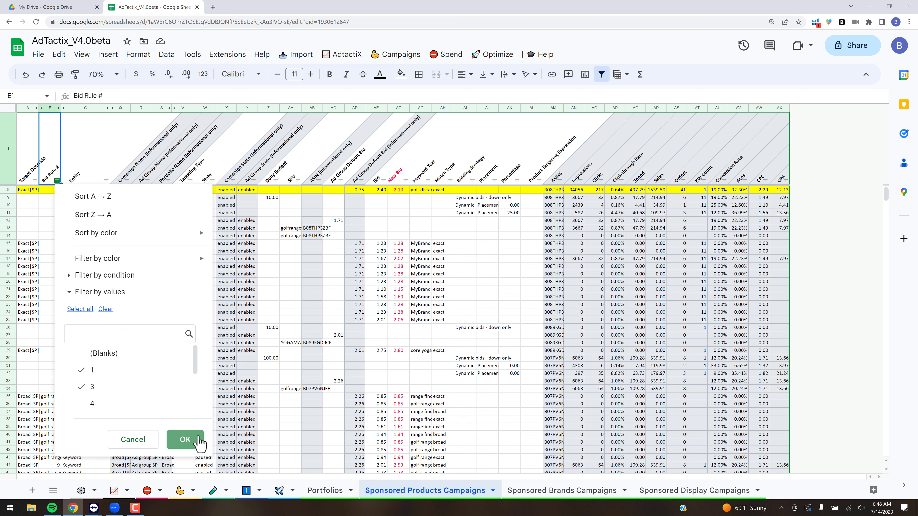
click(198, 439)
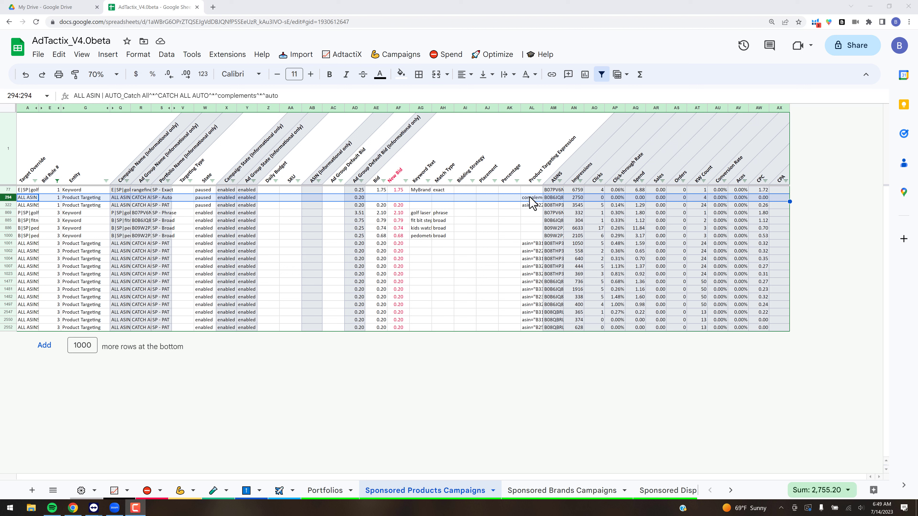
- Check the empty bid of the paused auto target, and run Show Missing Bids to list active targets without target-level bids
click(379, 198)
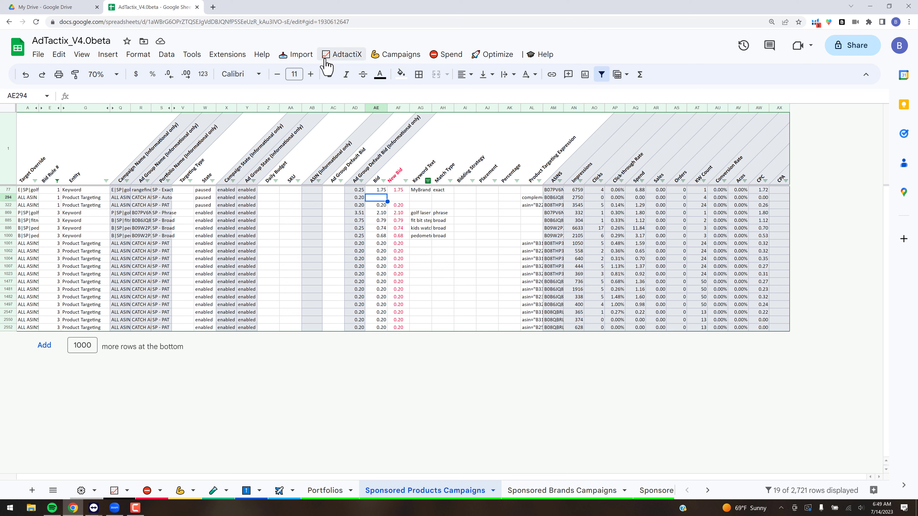
click(305, 55)
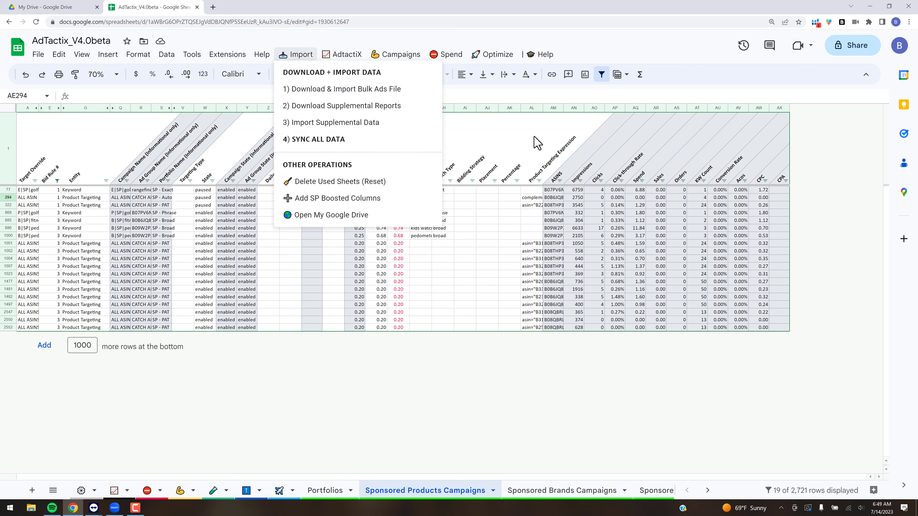
click(497, 56)
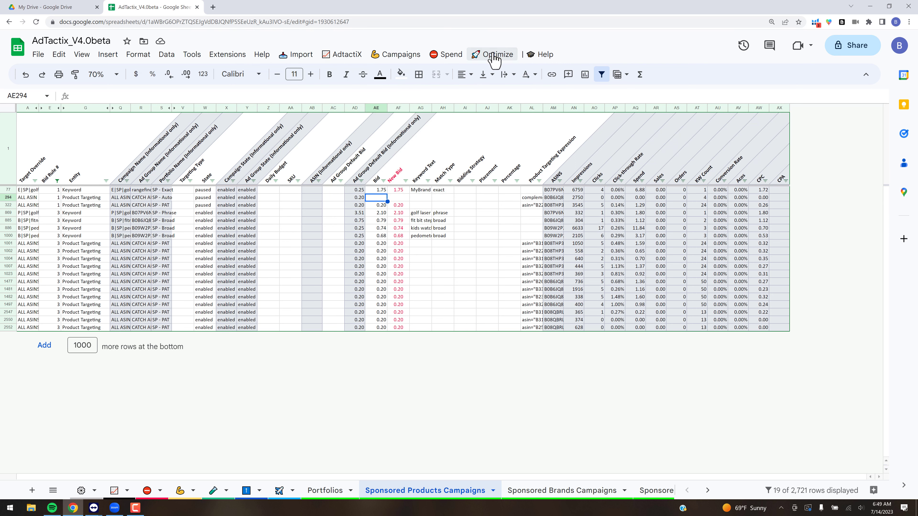
click(497, 56)
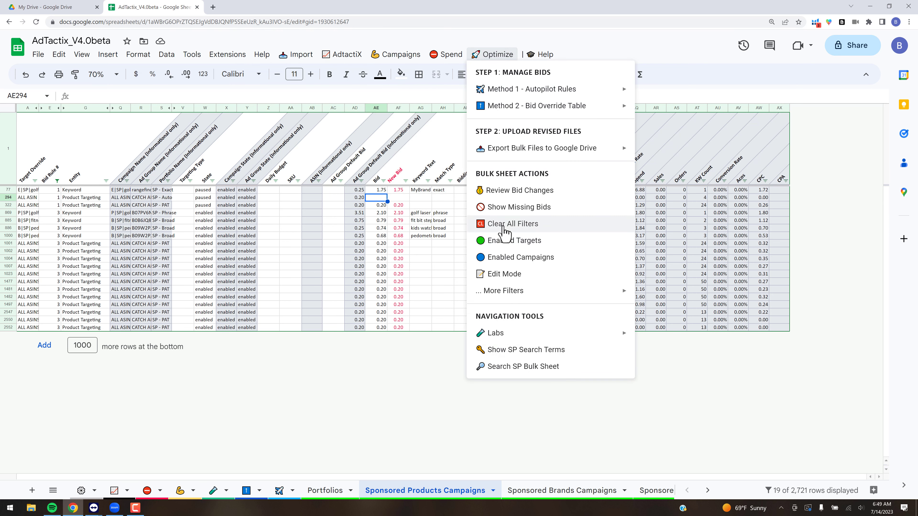
click(506, 210)
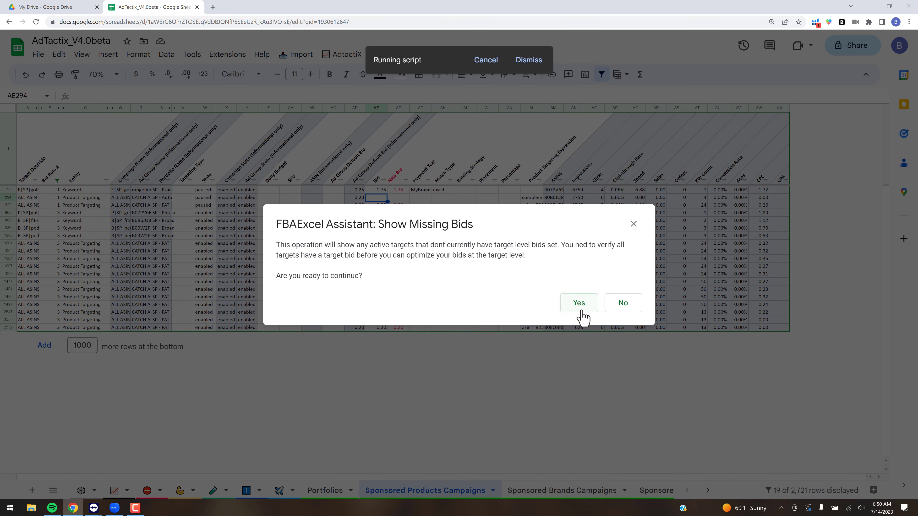
click(579, 303)
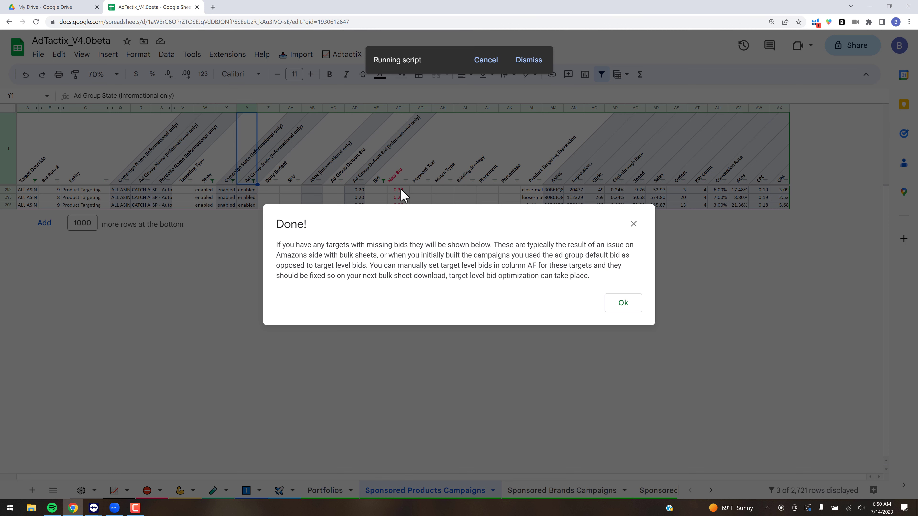
click(622, 304)
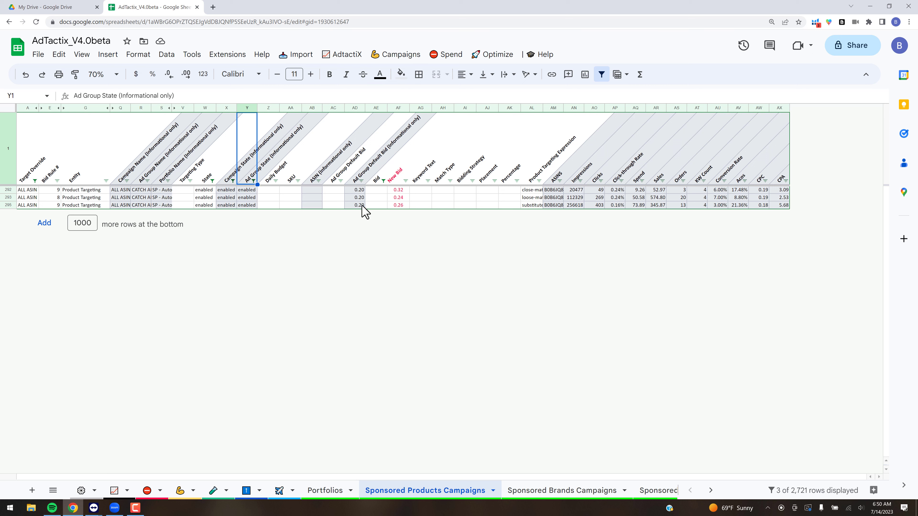
- Copy the ad group default bids of the three filtered product targeting rows into their empty Bid cells
click(358, 191)
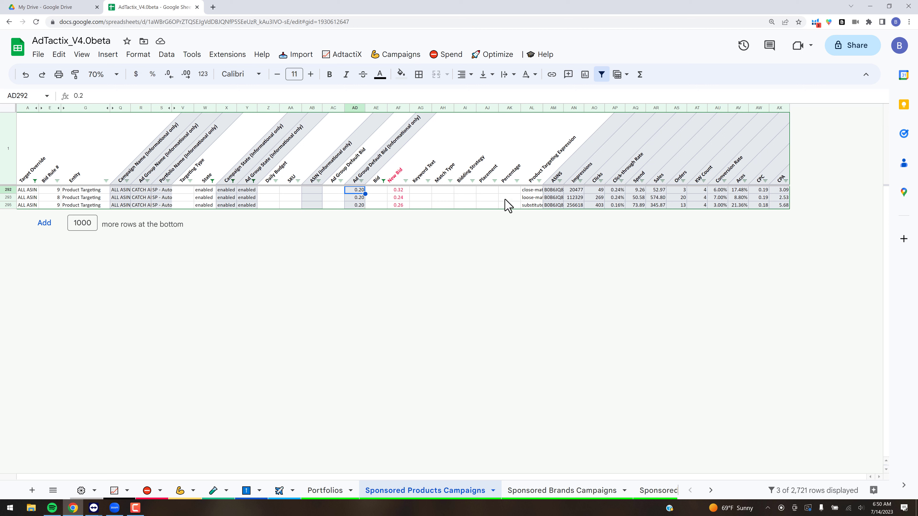
key(ctrl+shift+Down)
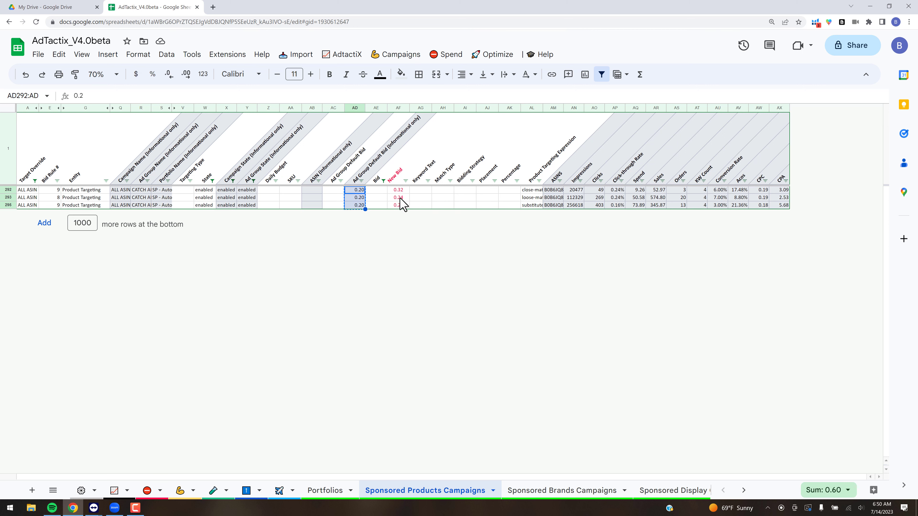
key(ctrl+c)
click(379, 190)
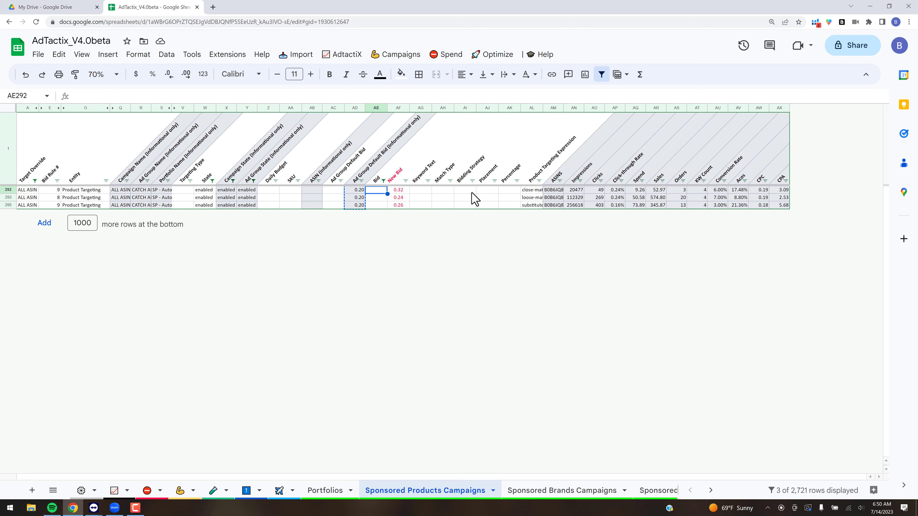
key(ctrl+v)
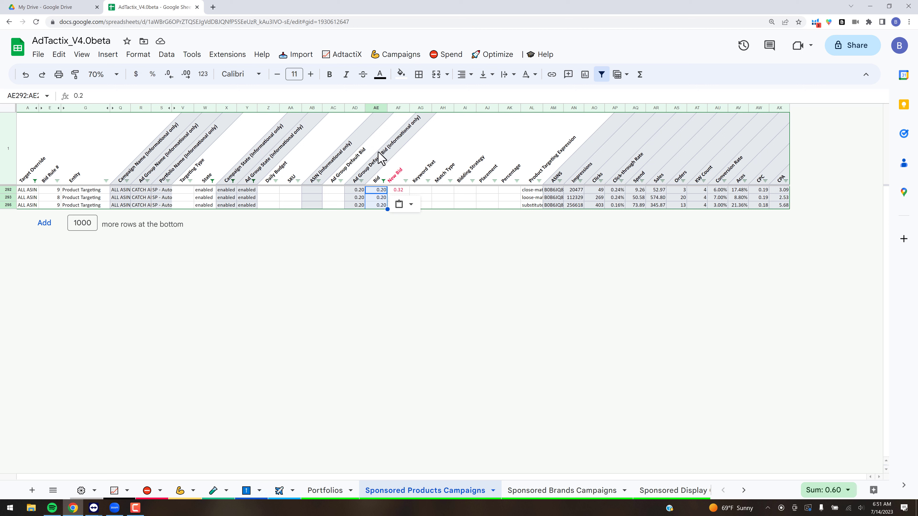
click(470, 198)
- Clear all filters from the Sponsored Products Campaigns sheet
click(58, 181)
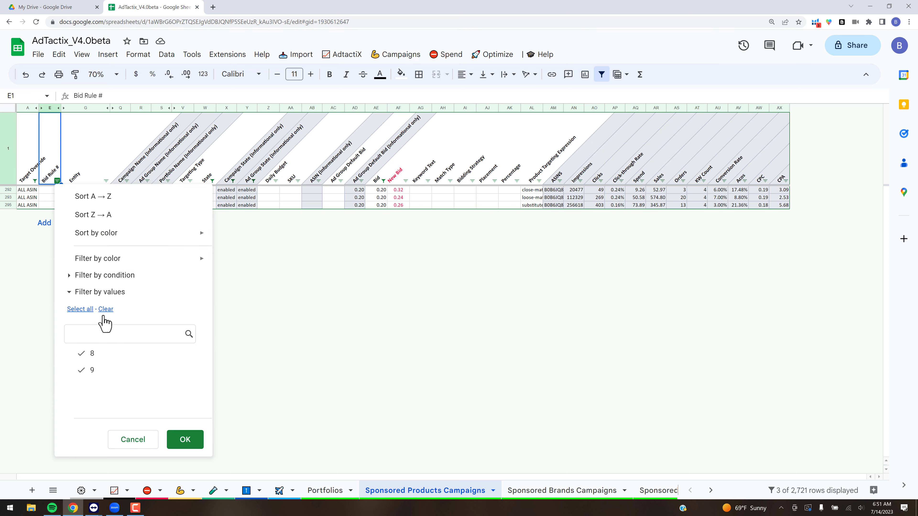
click(449, 155)
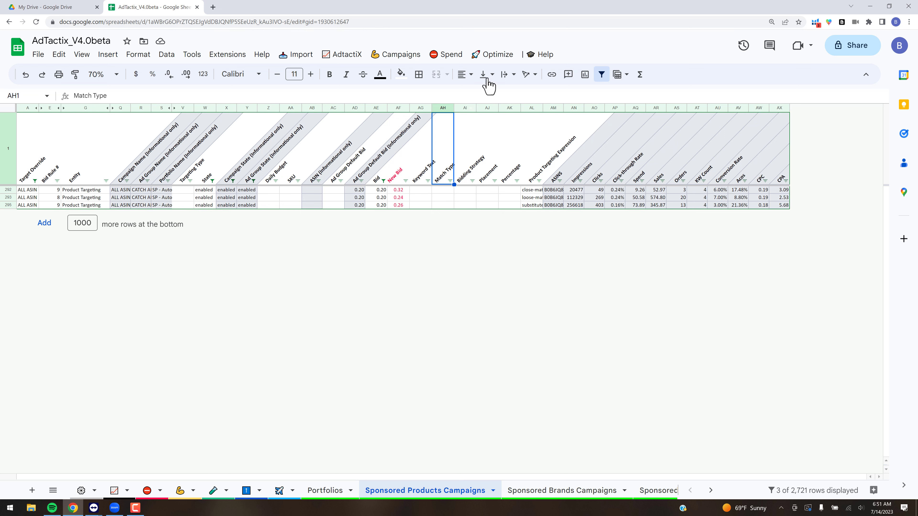
click(494, 54)
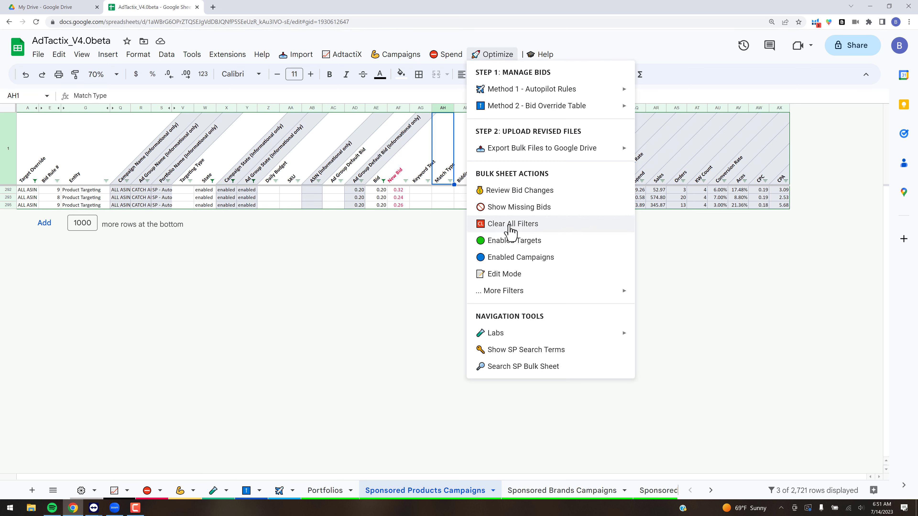
click(493, 224)
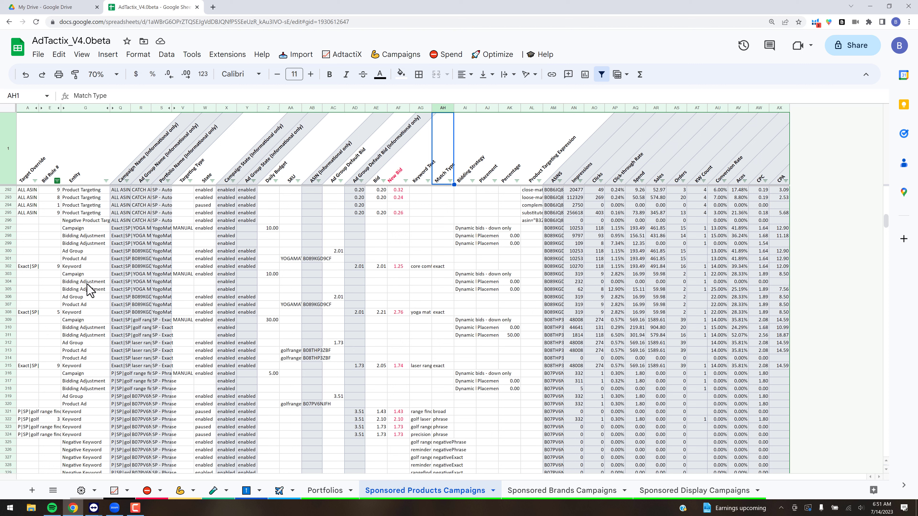
- Filter the Bid Rule # column to show only targets handled by rules 1 and 3
click(57, 180)
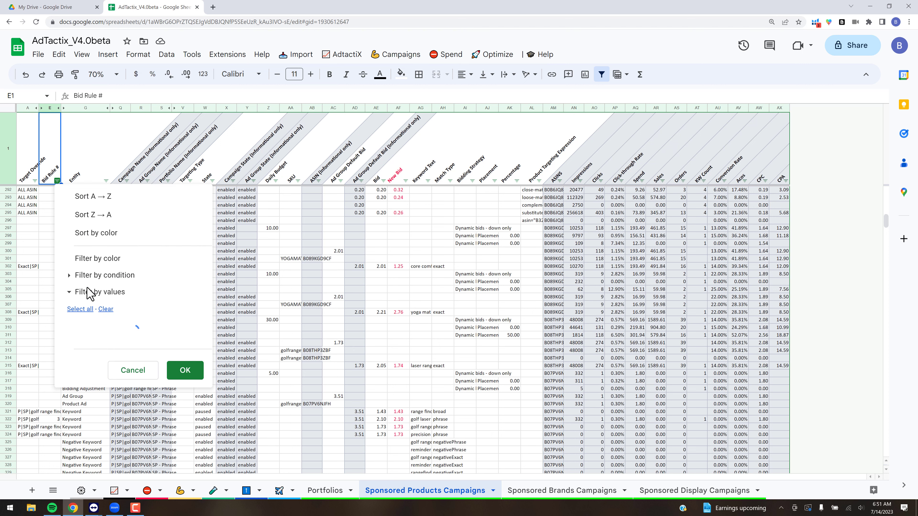
click(106, 310)
click(92, 370)
click(93, 387)
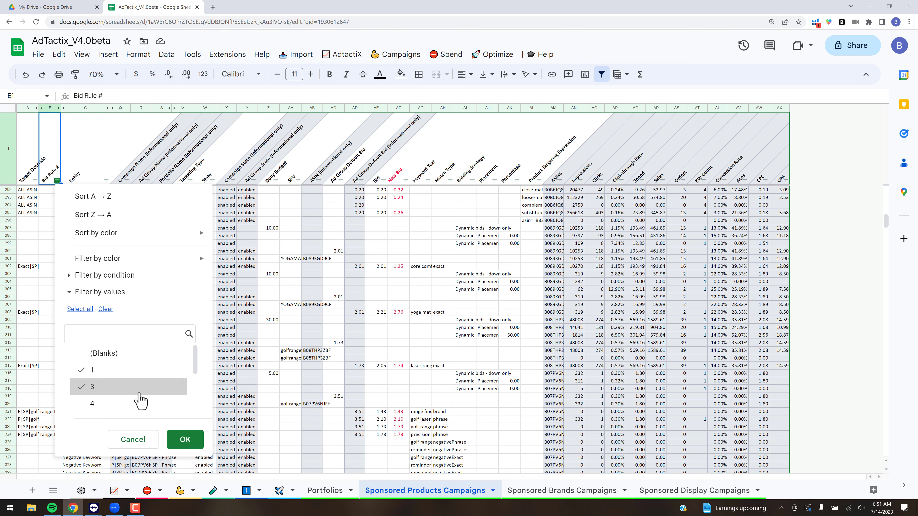
click(188, 437)
click(57, 181)
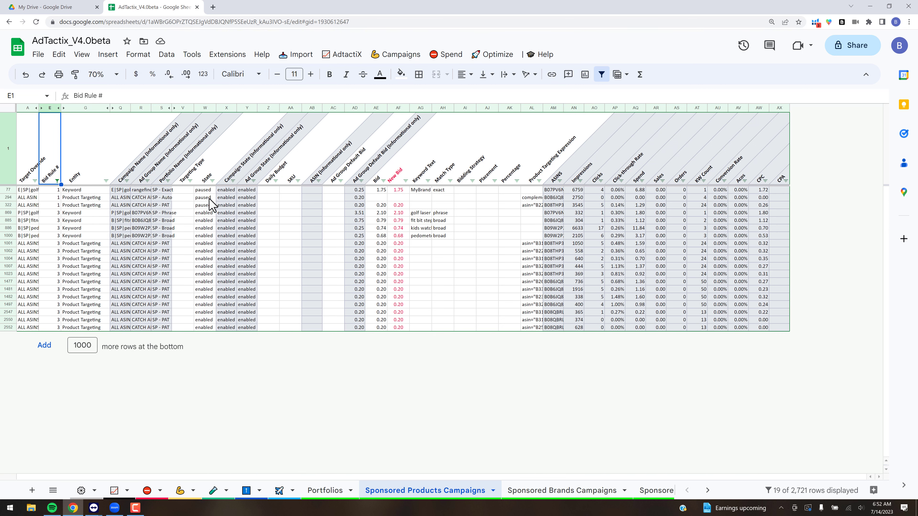
- Check the paused auto complements target's state, bid, clicks and click-through rate against rule 1's thresholds in the Autopilot sheet
click(209, 198)
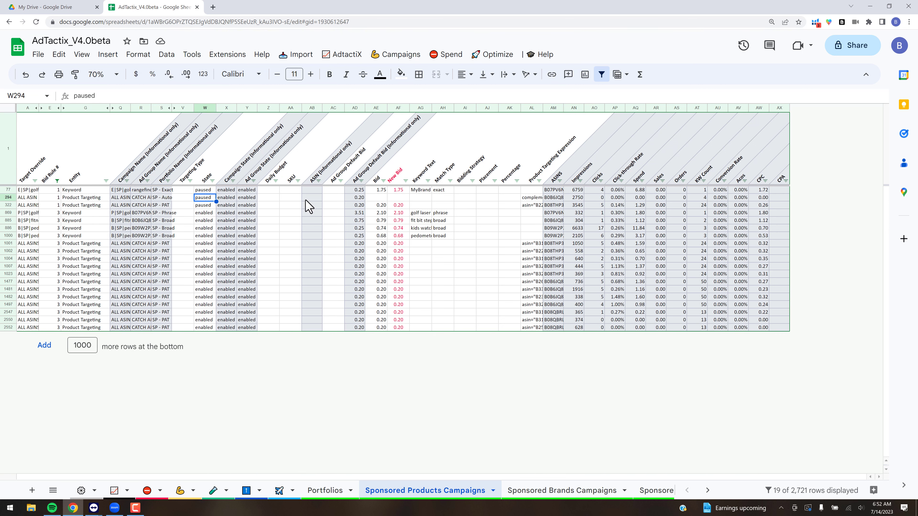
click(379, 197)
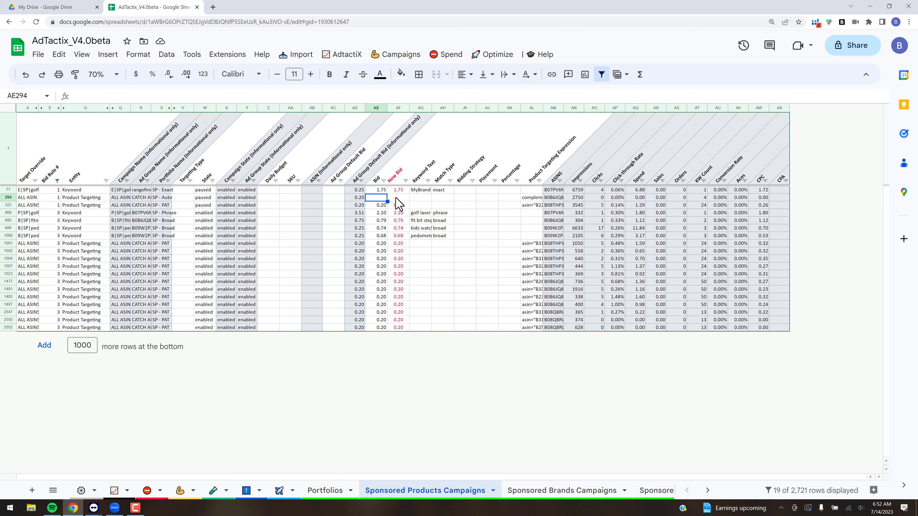
click(210, 198)
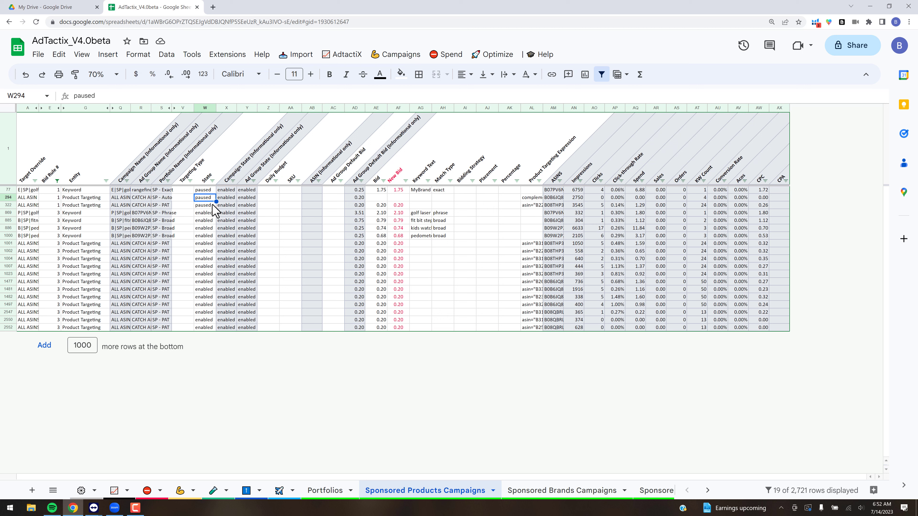
click(7, 198)
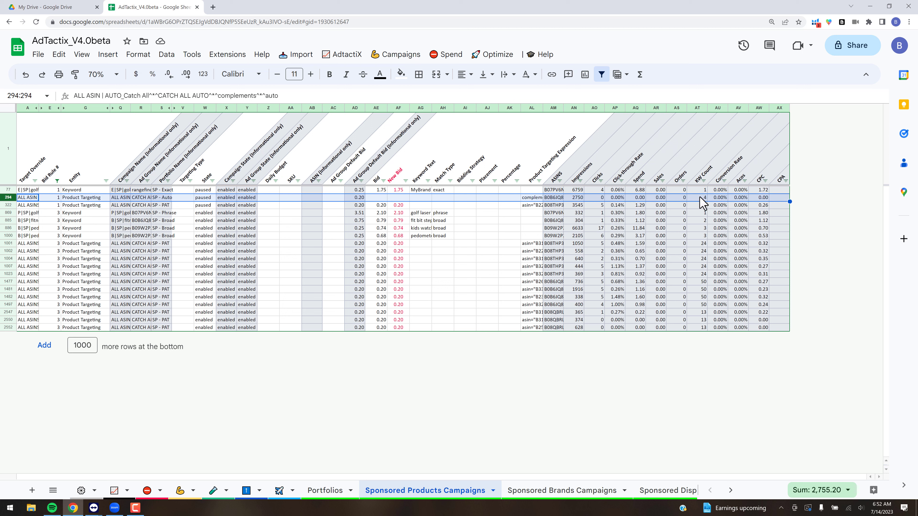
click(617, 198)
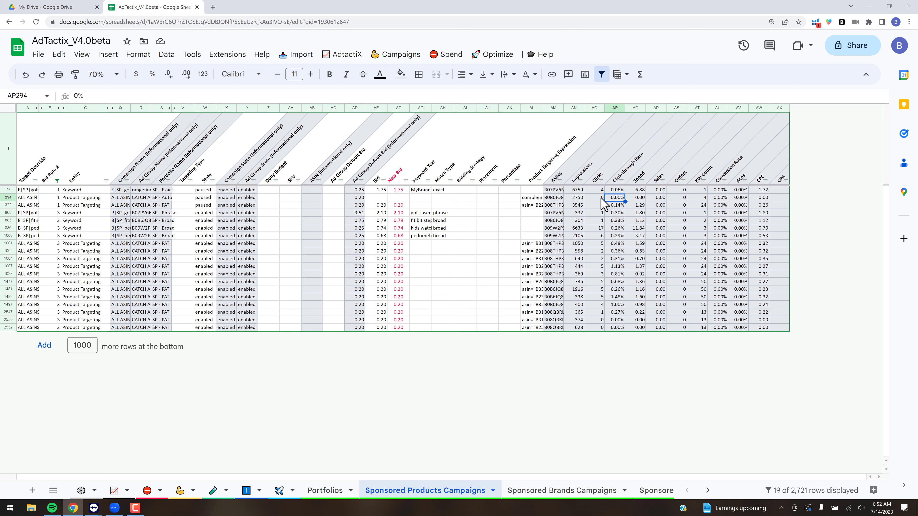
key(Left)
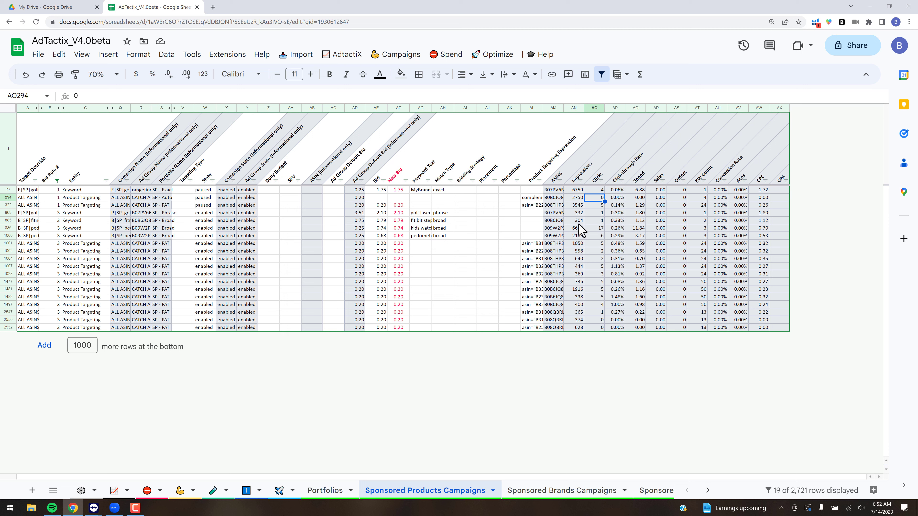
click(279, 491)
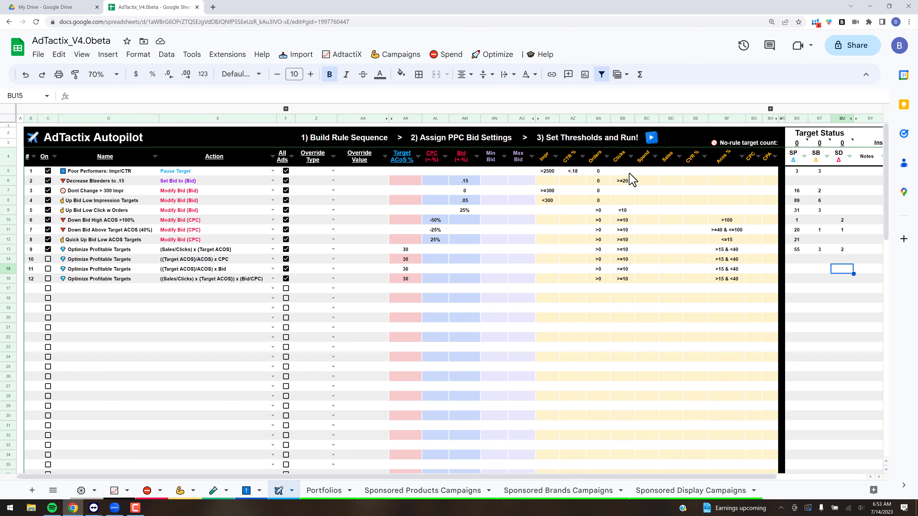
click(627, 172)
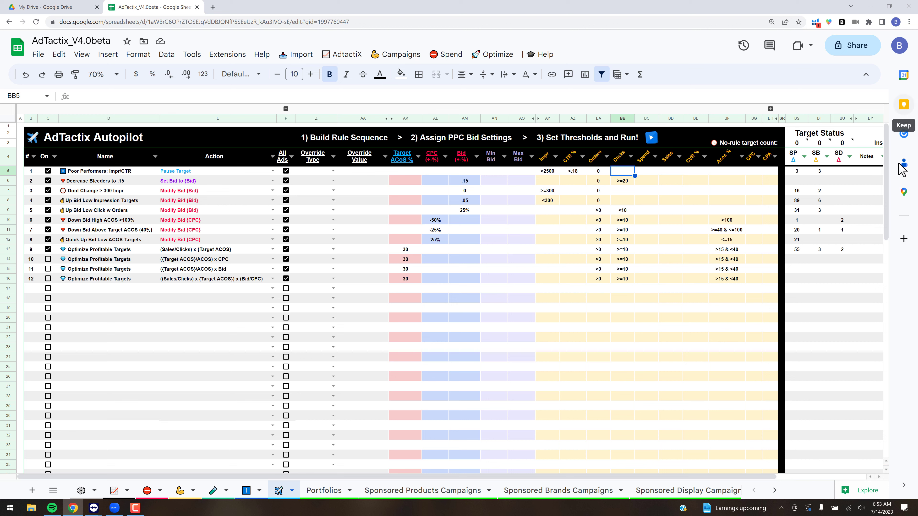
- Open the In Depth Autopilot Training note in Keep and highlight the Advanced Segmentation item
click(903, 105)
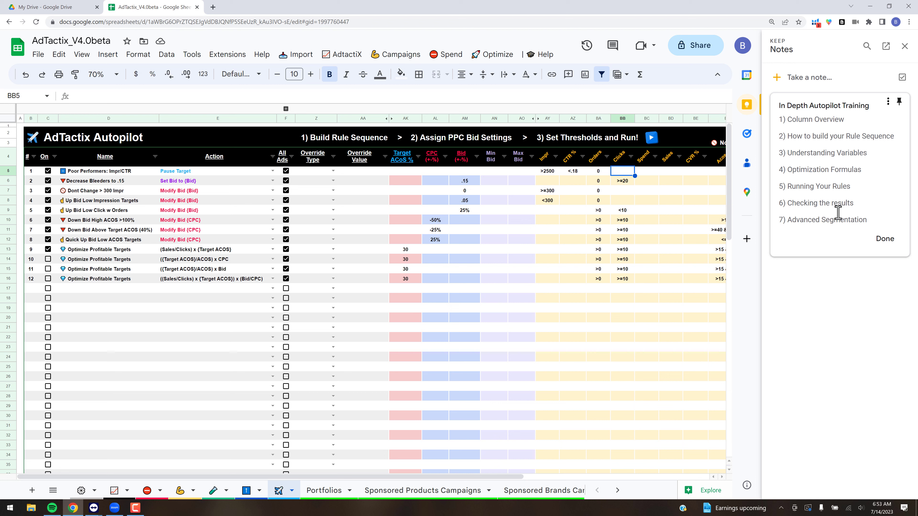
drag(787, 221, 867, 221)
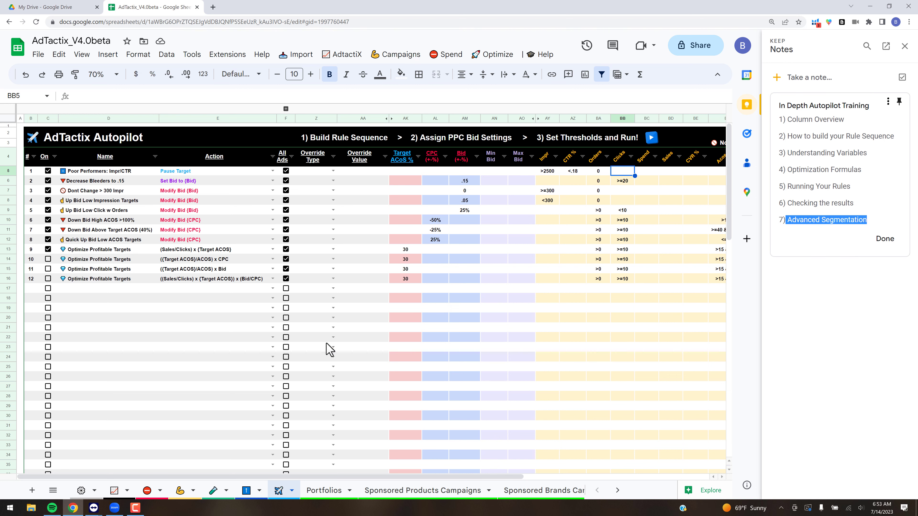
click(225, 339)
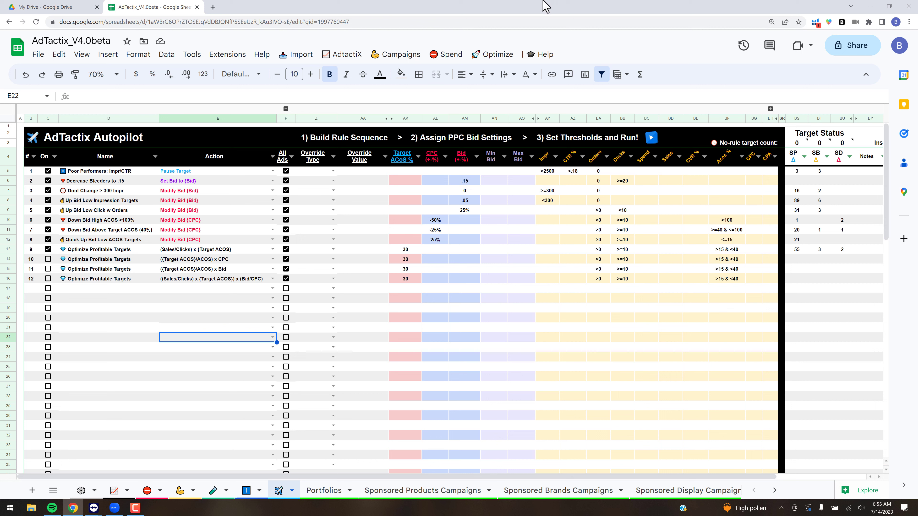
- Examine the Autopilot Rules options, including Review Unchanged Targets, and the note on the SB no-rule target count
click(492, 55)
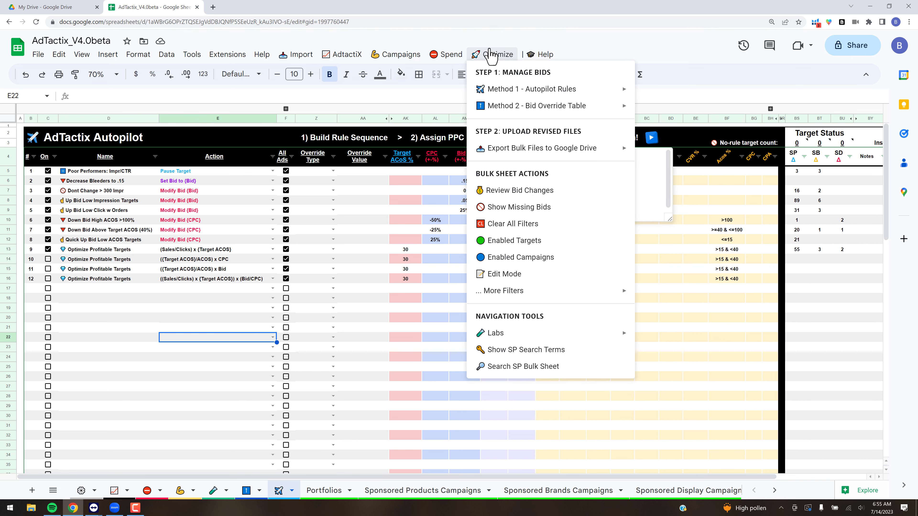
mouse_move(503, 90)
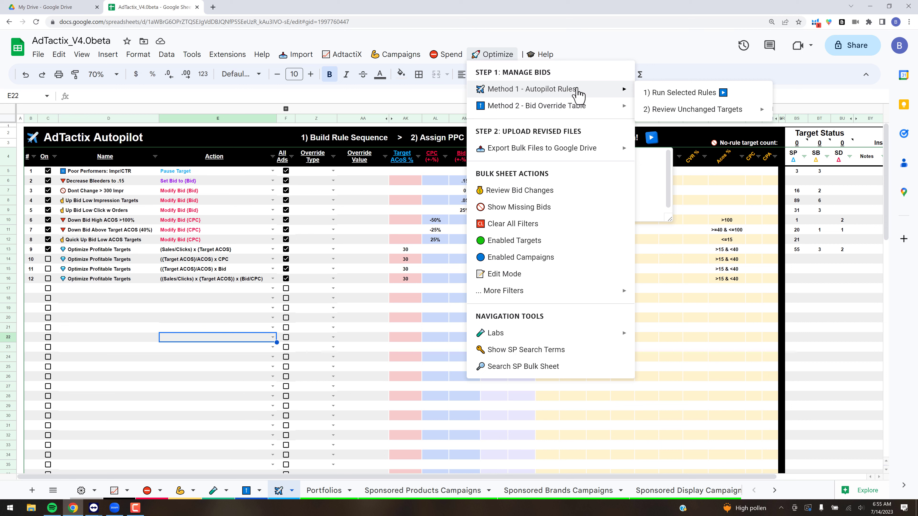
mouse_move(565, 107)
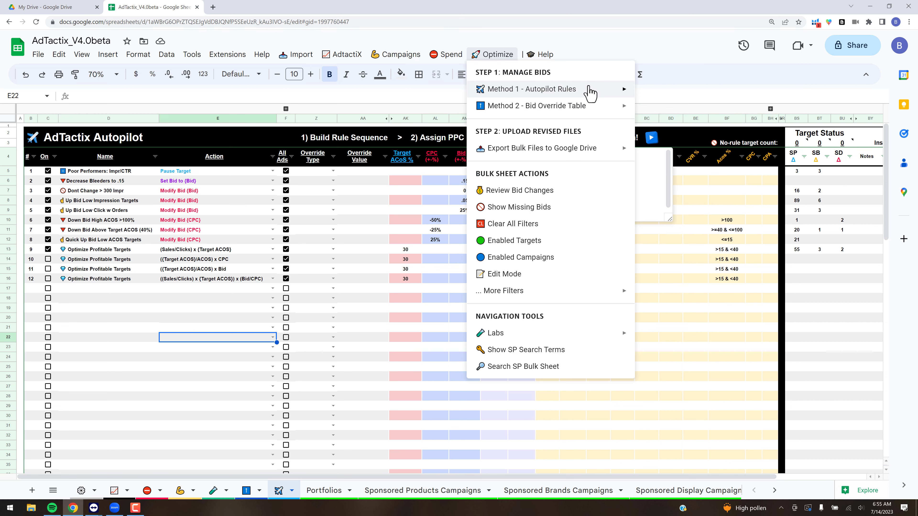
mouse_move(590, 91)
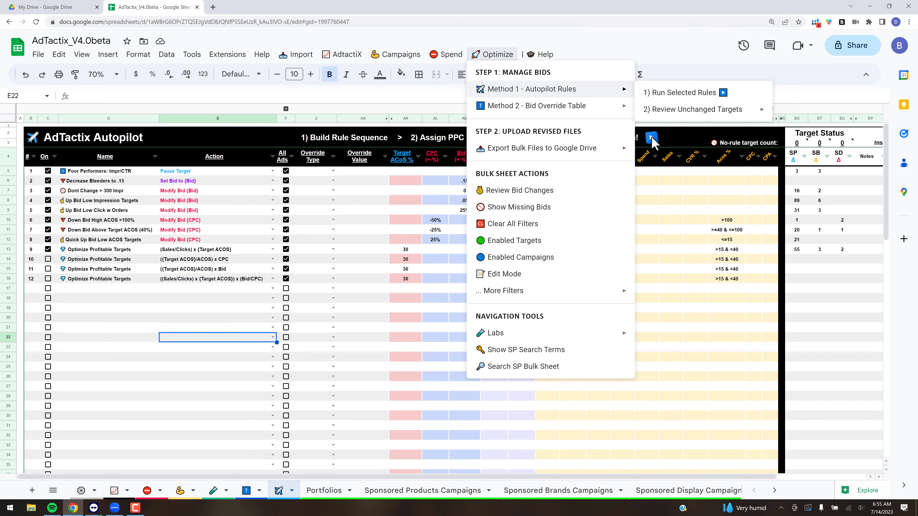
mouse_move(709, 115)
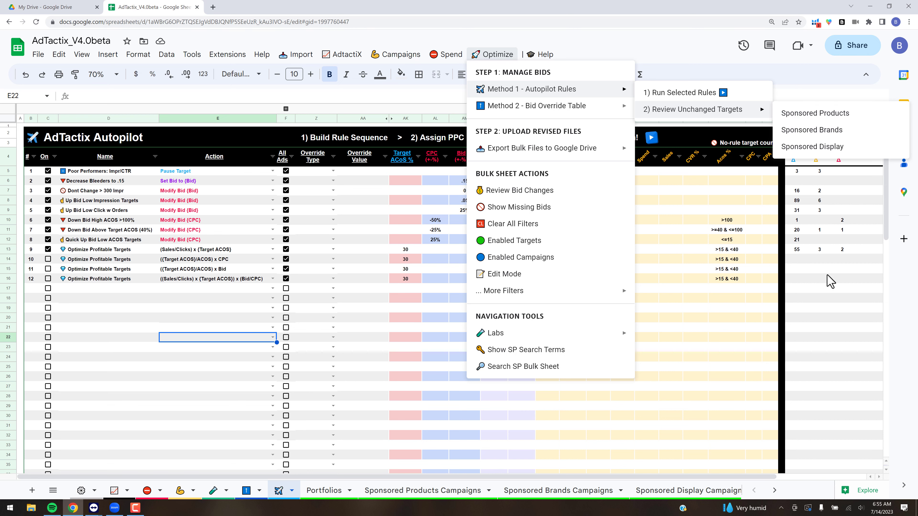
click(823, 302)
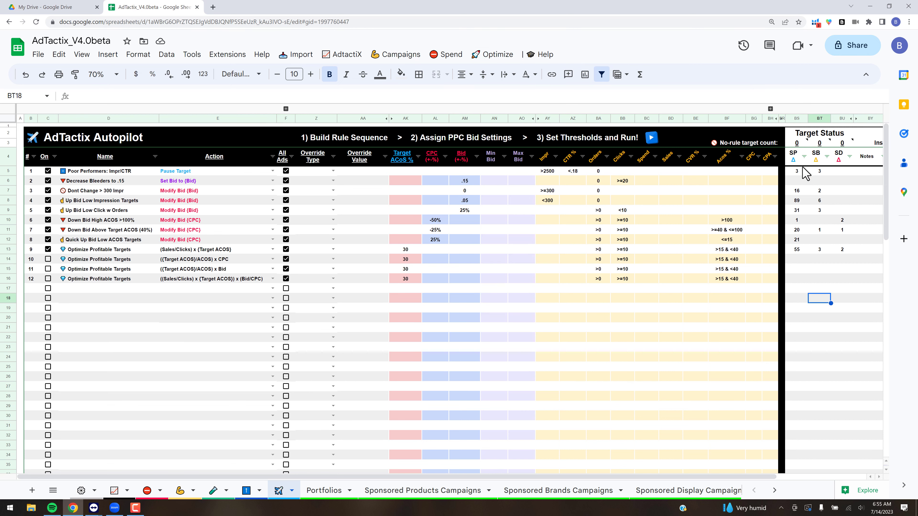
mouse_move(818, 144)
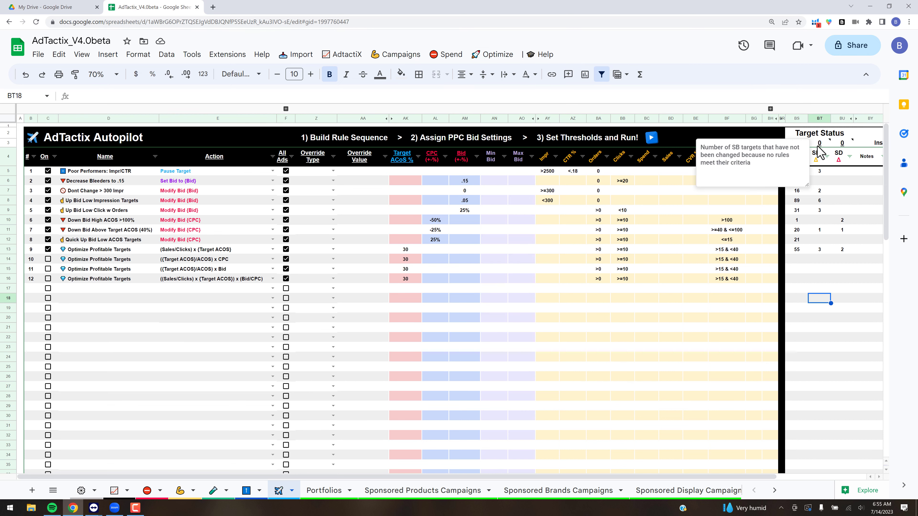
click(824, 277)
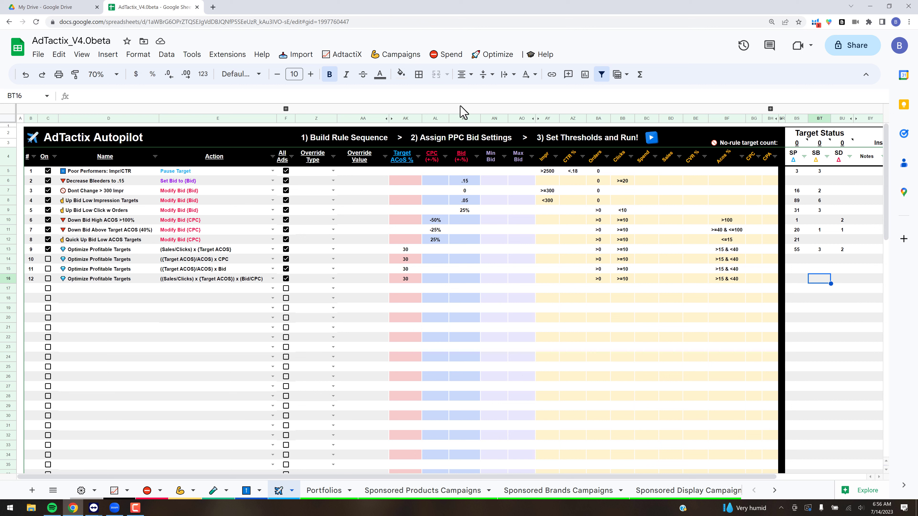
- Look through the Override Type choices available for rule 1 without selecting one
click(327, 175)
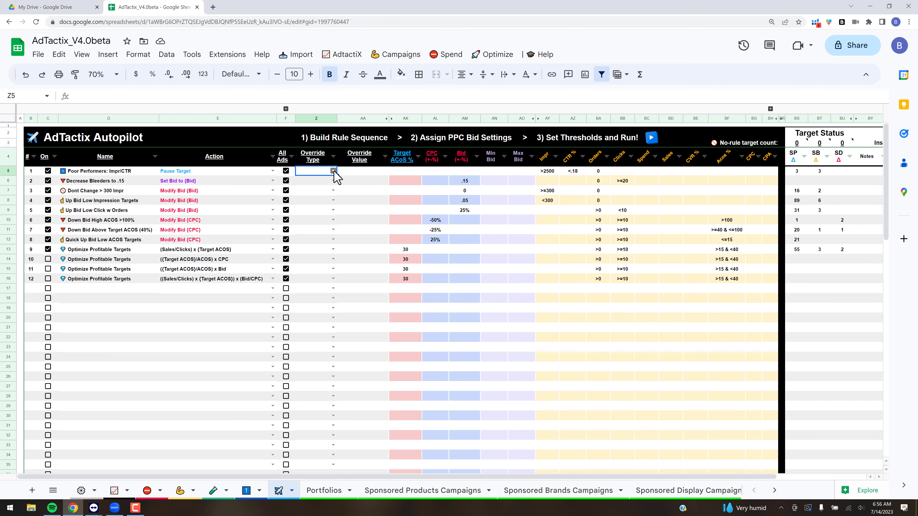
click(333, 170)
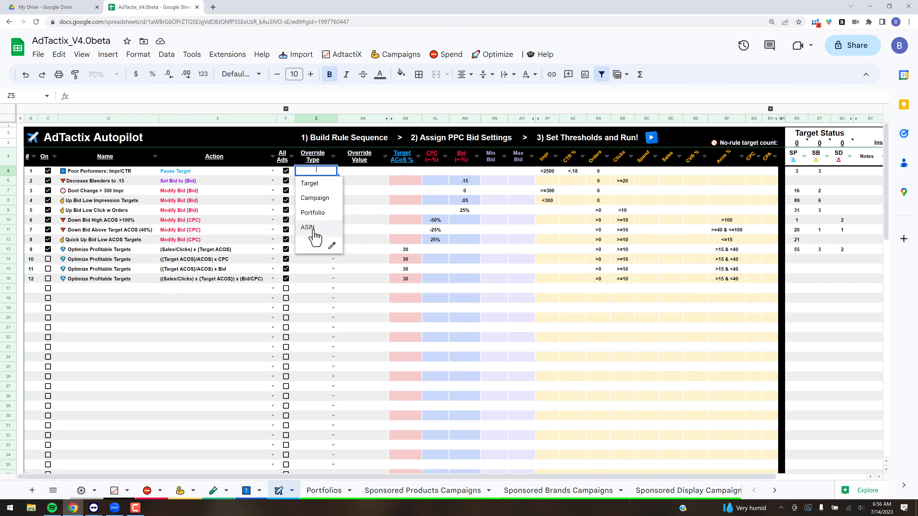
click(441, 327)
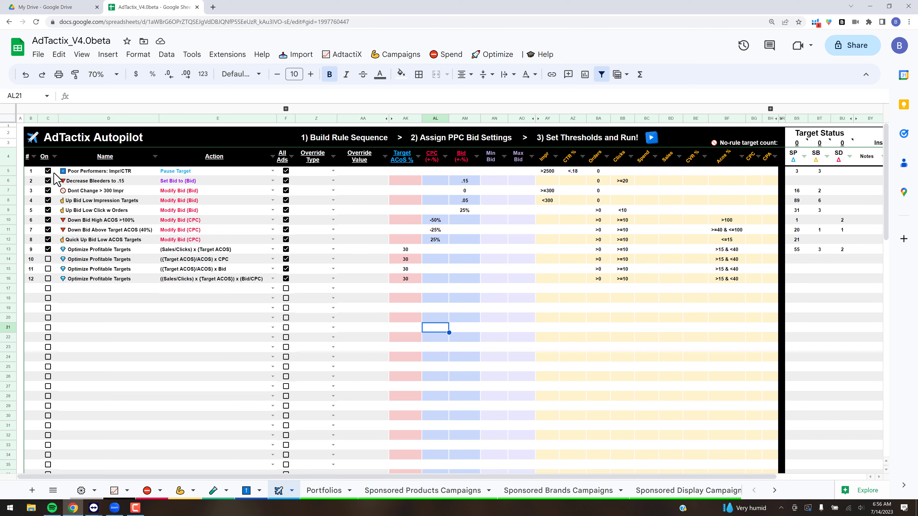
- Switch off rules 1 through 8 in the Autopilot sheet and return to the Sponsored Products Campaigns sheet
click(48, 171)
drag(58, 176, 55, 240)
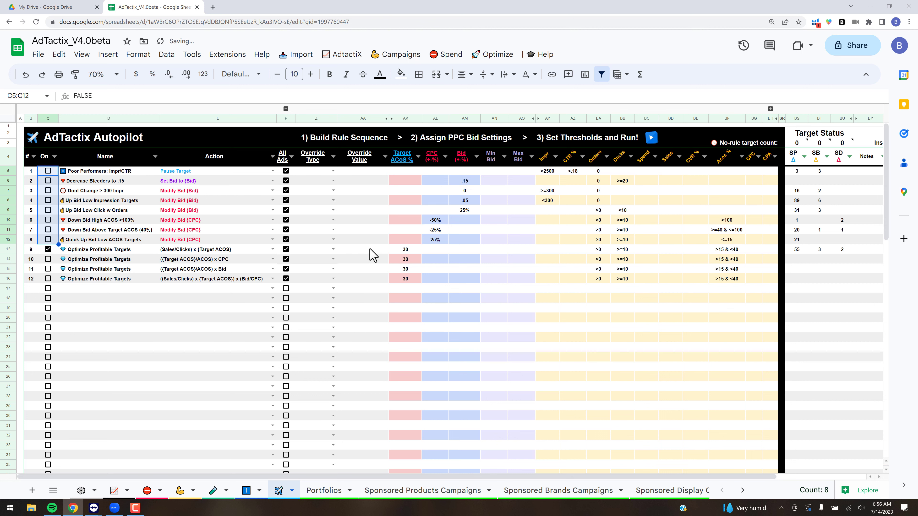
click(418, 492)
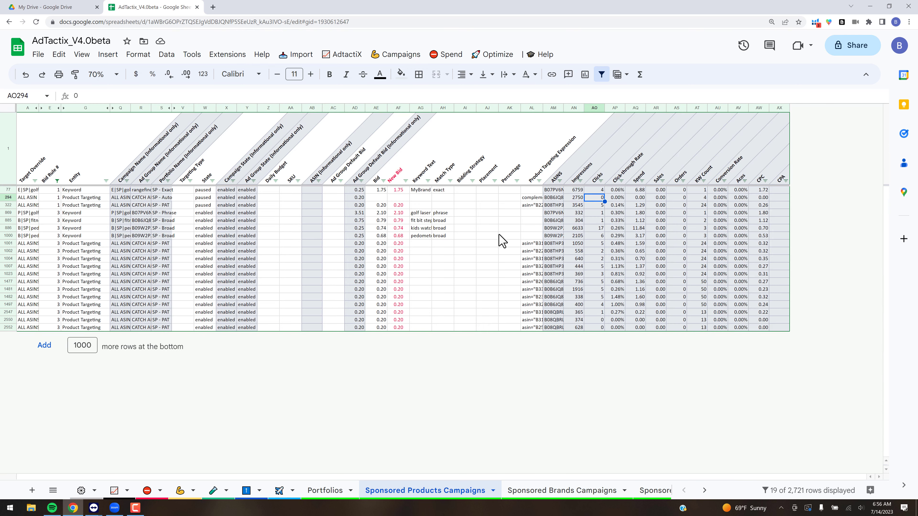
- Filter the Sponsored Products Campaigns sheet with the Enabled Targets bulk sheet action
click(453, 250)
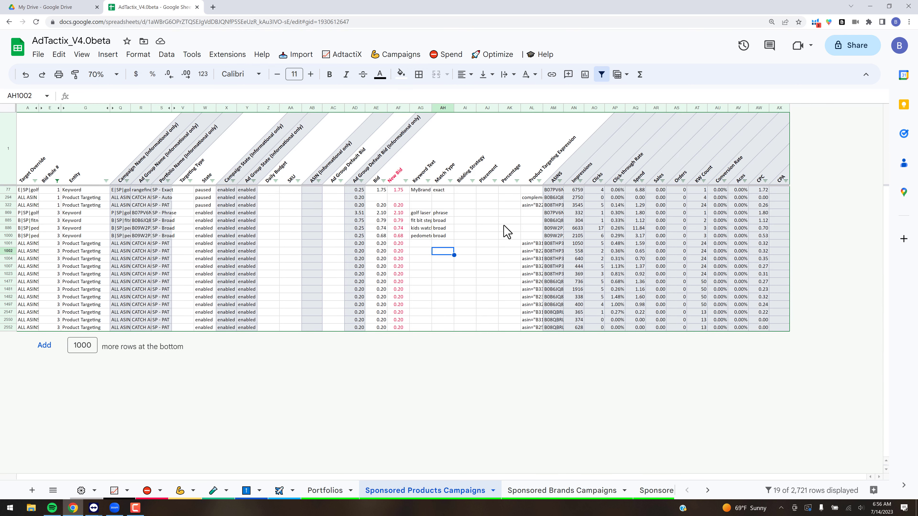
click(493, 55)
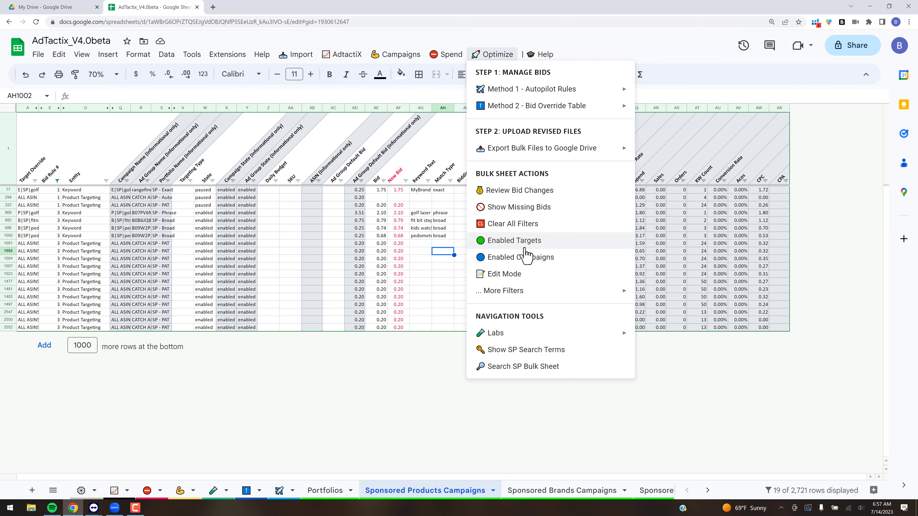
click(512, 247)
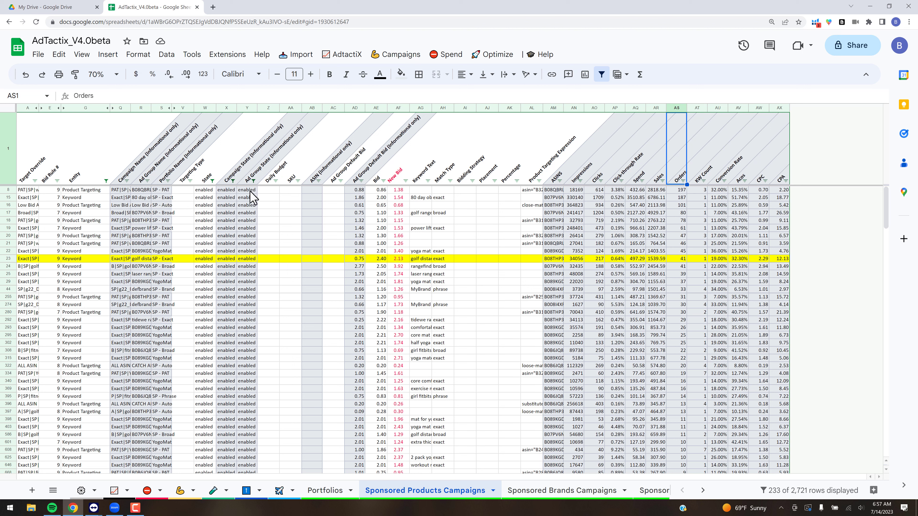
- Check the Portfolio Name values of the first enabled targets and select the SP - PAT entry in the first listed row
click(164, 191)
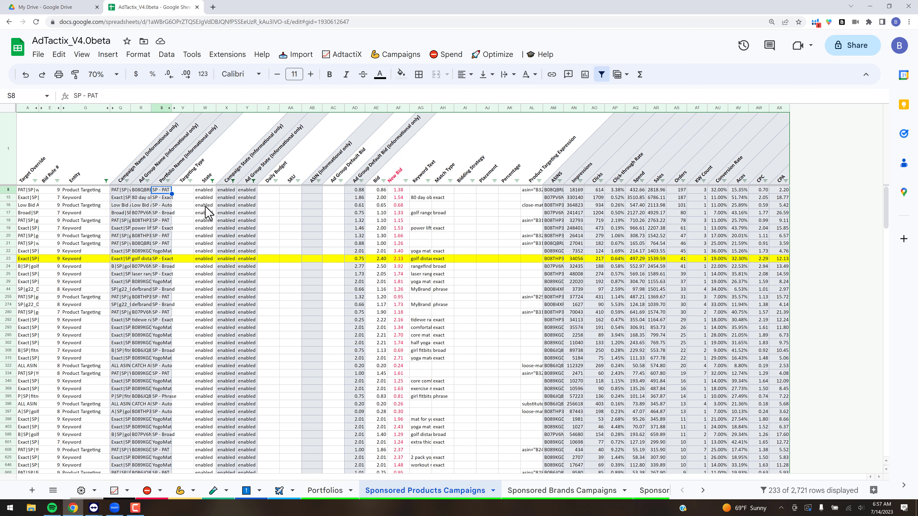
key(Down)
key(Down)
click(167, 222)
click(169, 193)
- In the Autopilot sheet, set rule 9's Override Type to Portfolio and its Override Value to SP - PAT
click(280, 492)
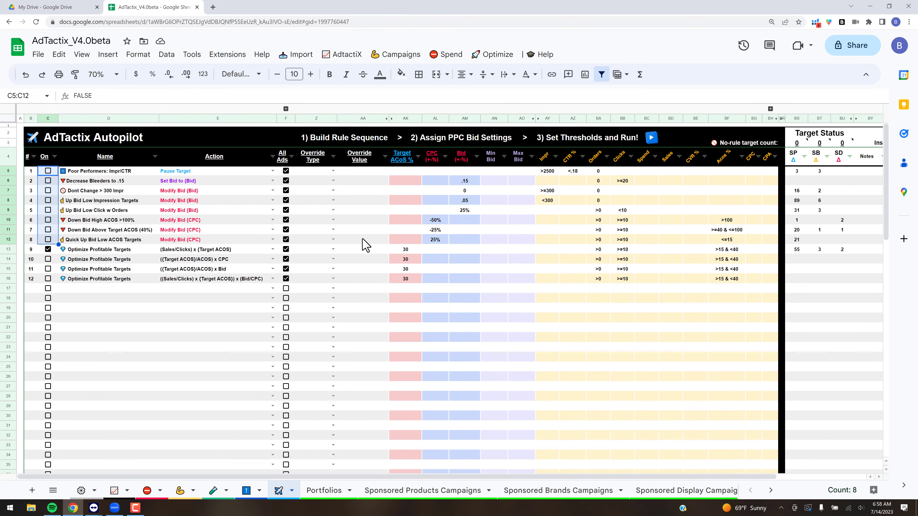
click(333, 251)
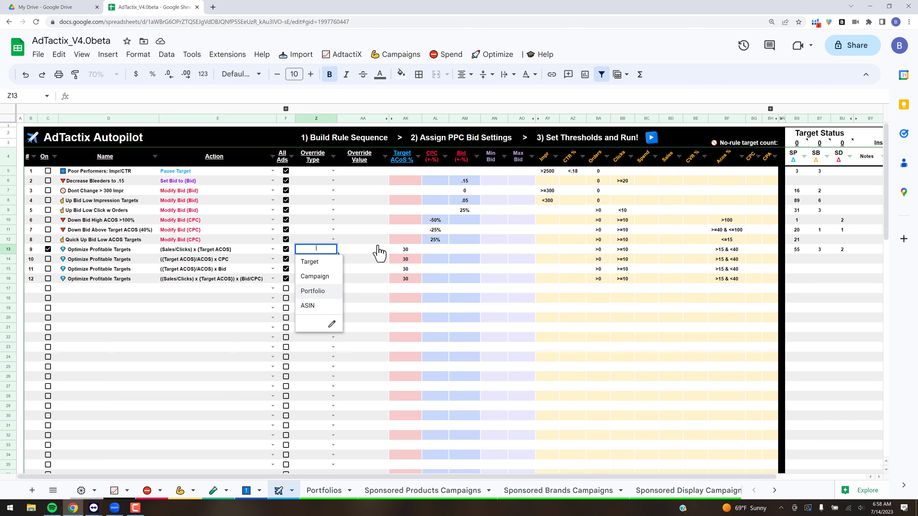
key(Return)
click(356, 251)
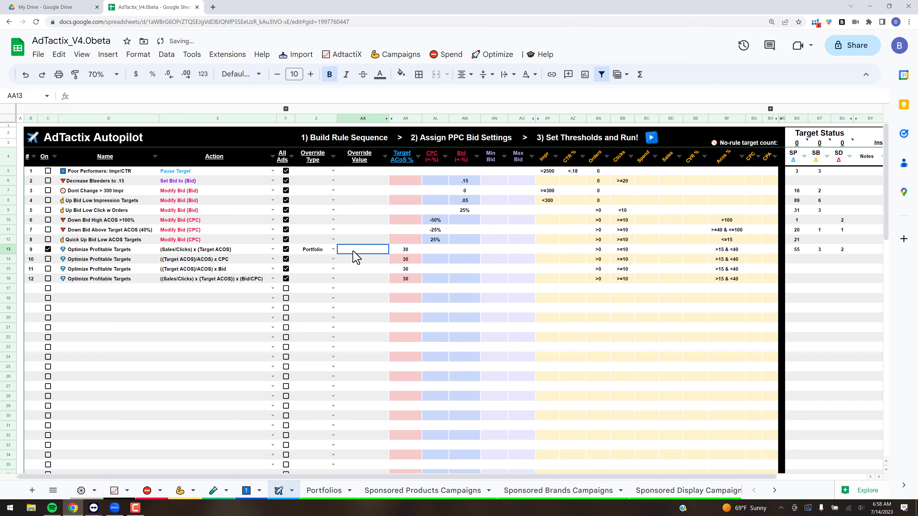
double_click(352, 251)
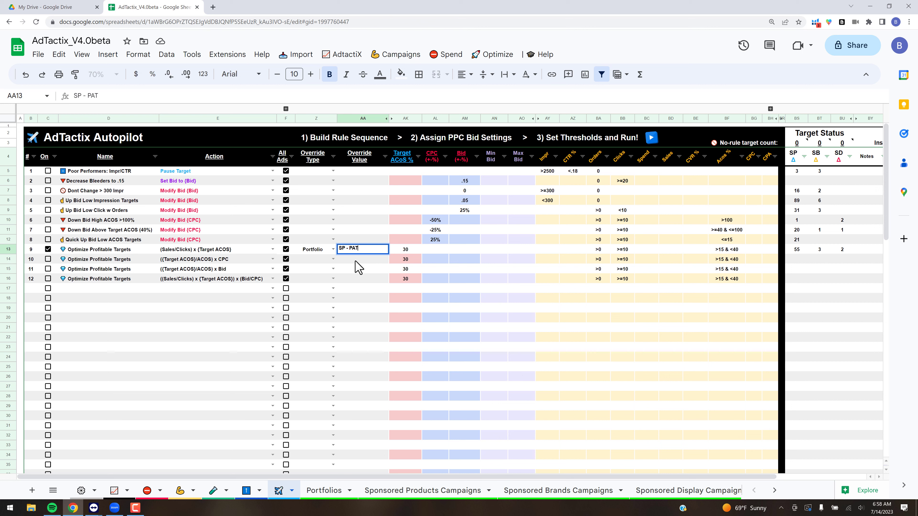
text(SP - PAT)
key(Return)
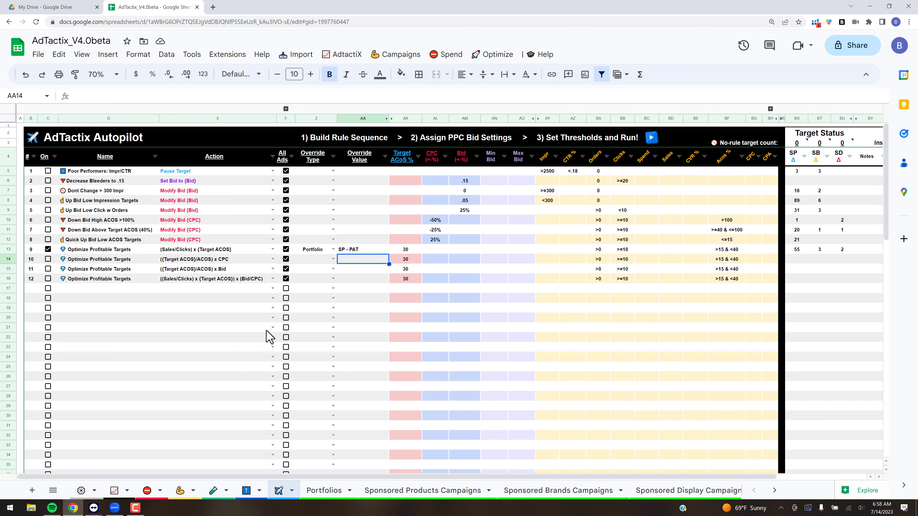
- Run the Autopilot rules, close the completion message and check the SP target count for rule 9
click(651, 139)
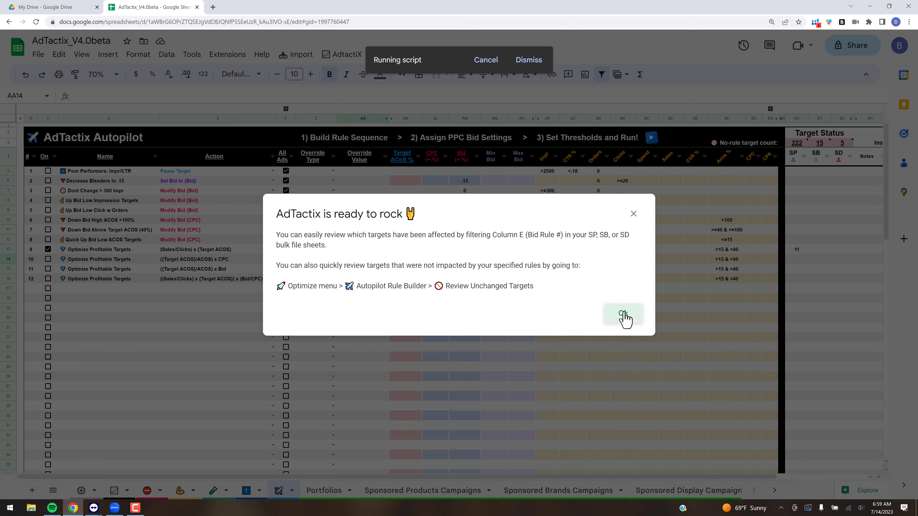
click(620, 313)
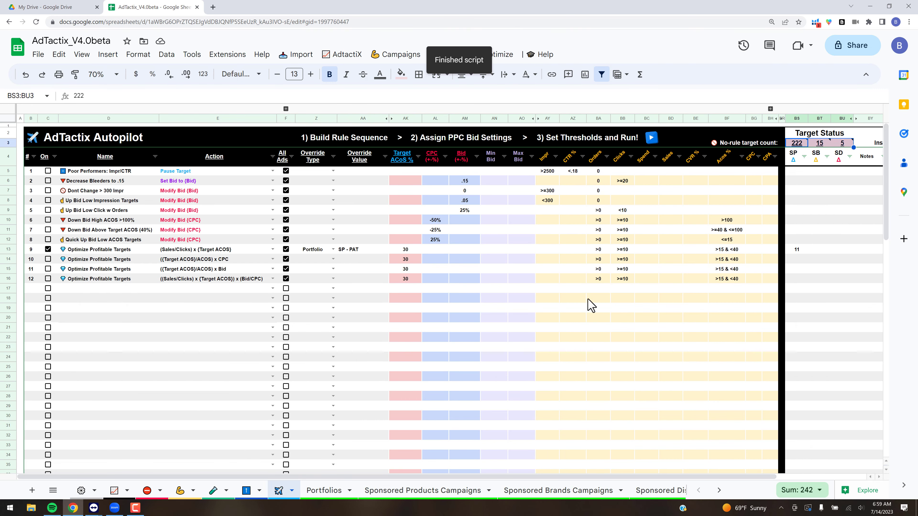
click(795, 249)
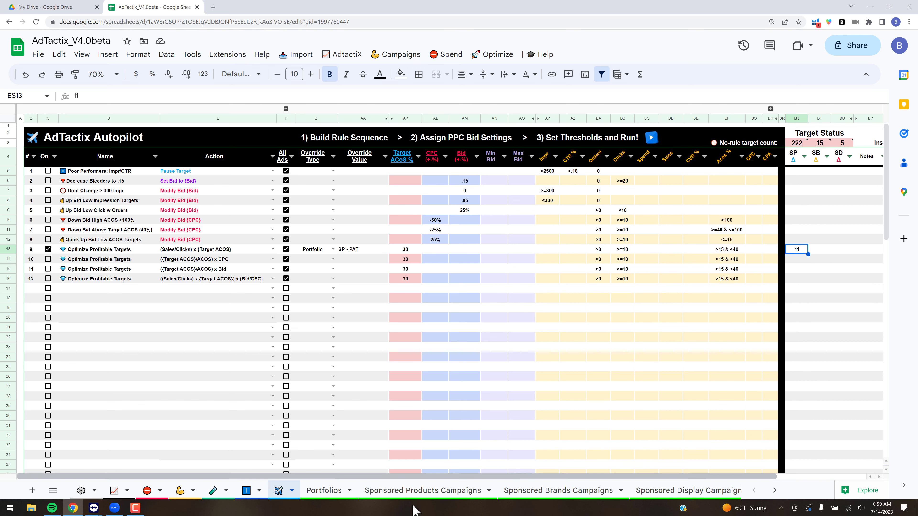
- Filter the Sponsored Products Campaigns sheet to Bid Rule # 9 only and review the Sales and Clicks columns
click(411, 494)
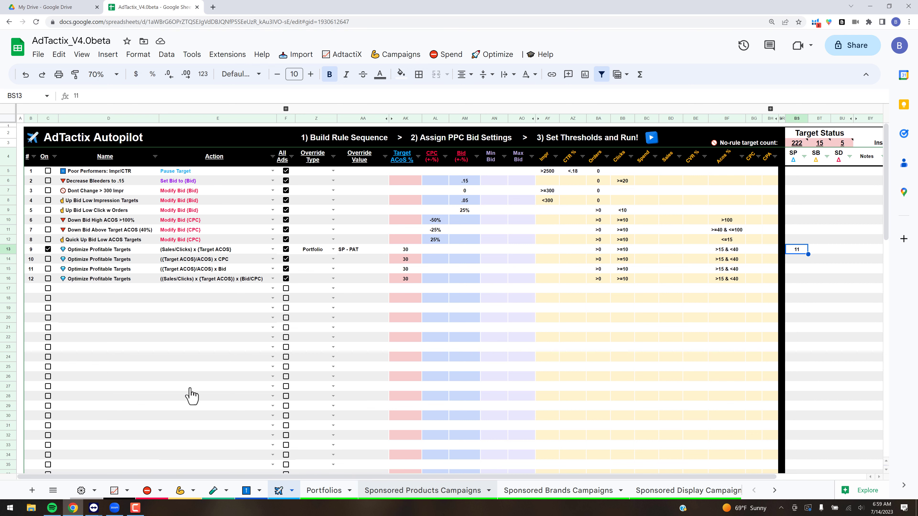
click(57, 180)
click(98, 352)
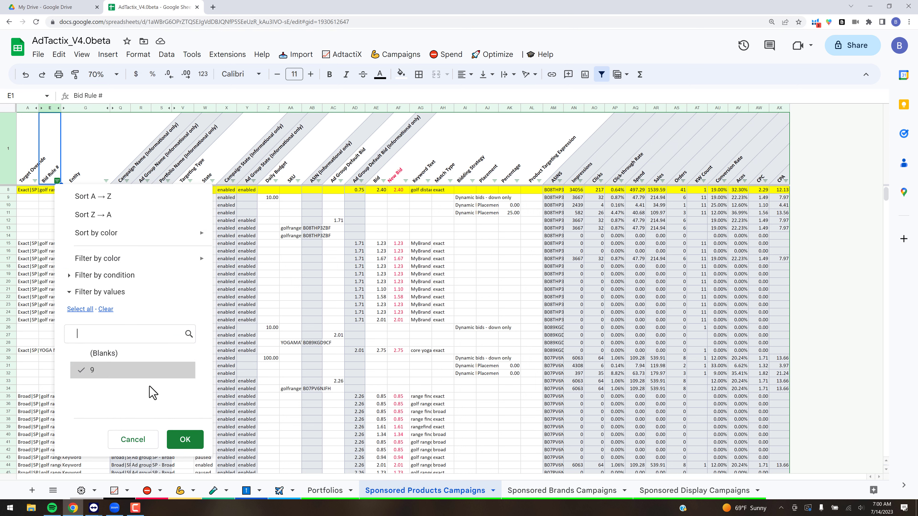
click(200, 443)
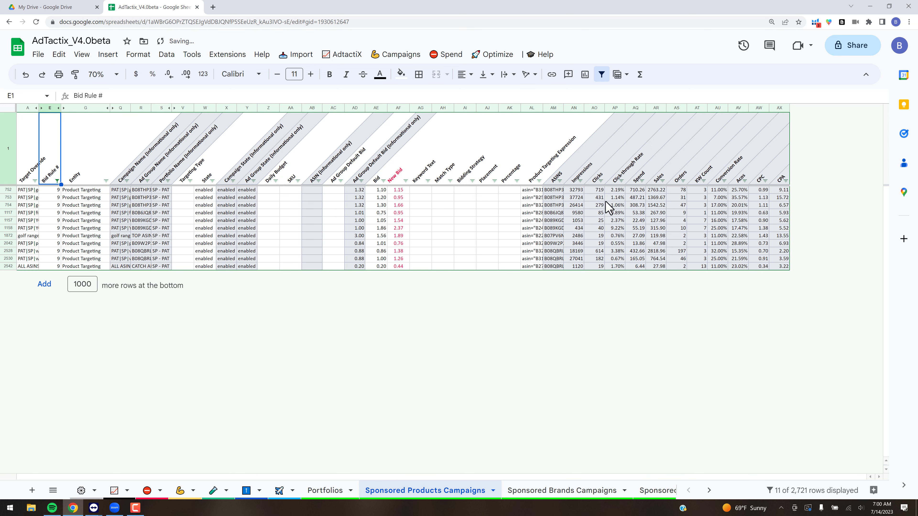
click(664, 109)
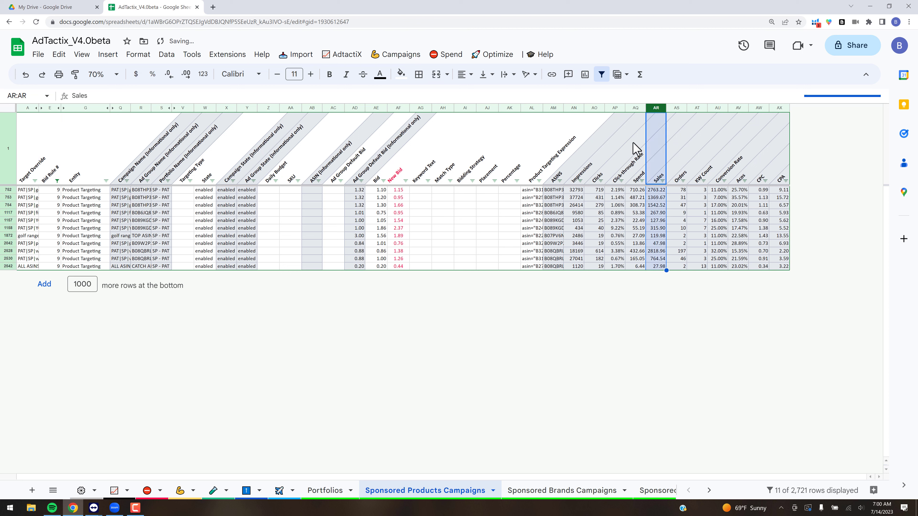
click(594, 108)
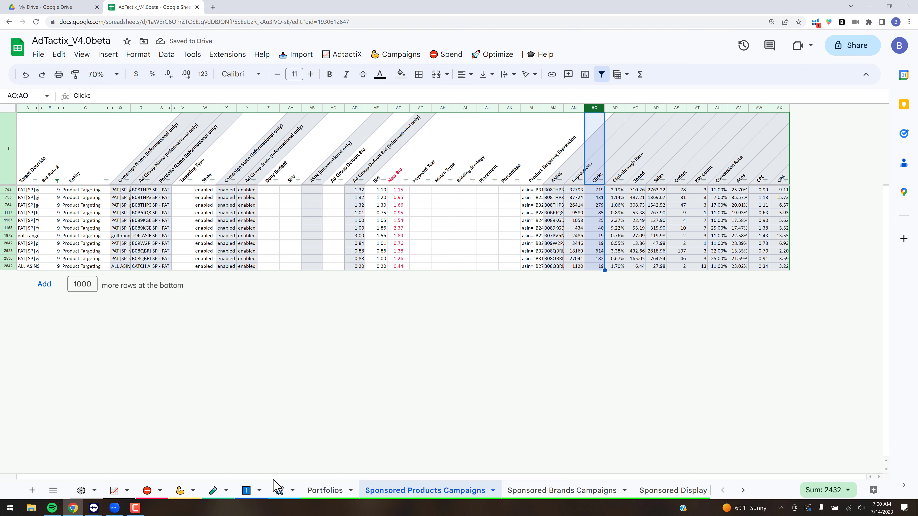
- Revisit rule 9's override type, and copy the campaign name PAT|SP|golf range finder_g16_DEF from row 754 of the Sponsored Products Campaigns sheet
click(277, 490)
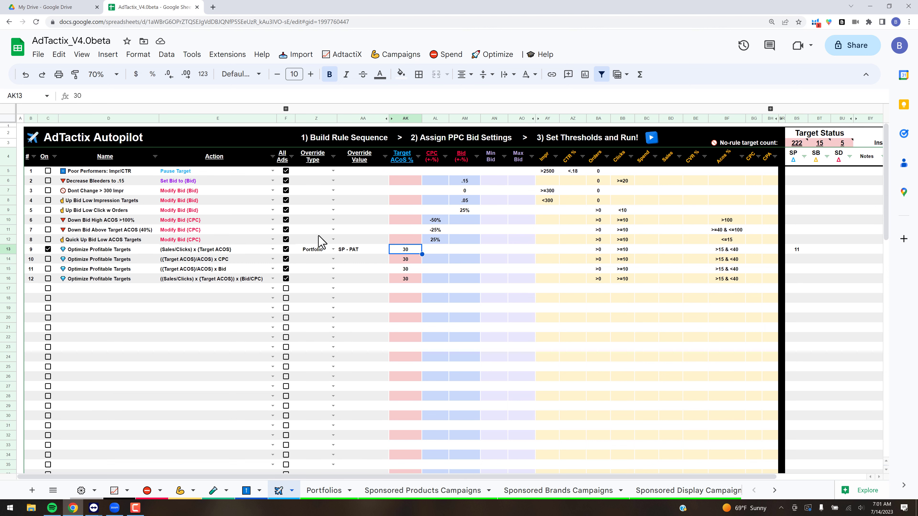
click(333, 250)
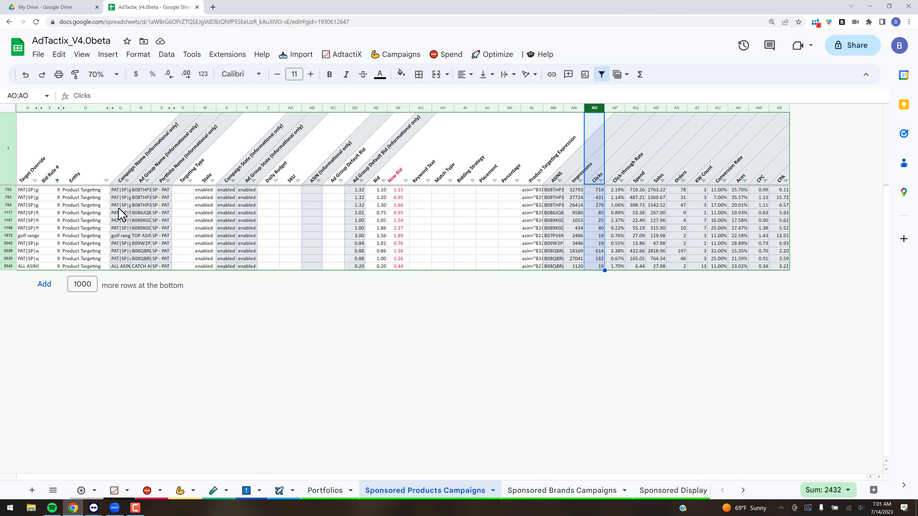
click(119, 206)
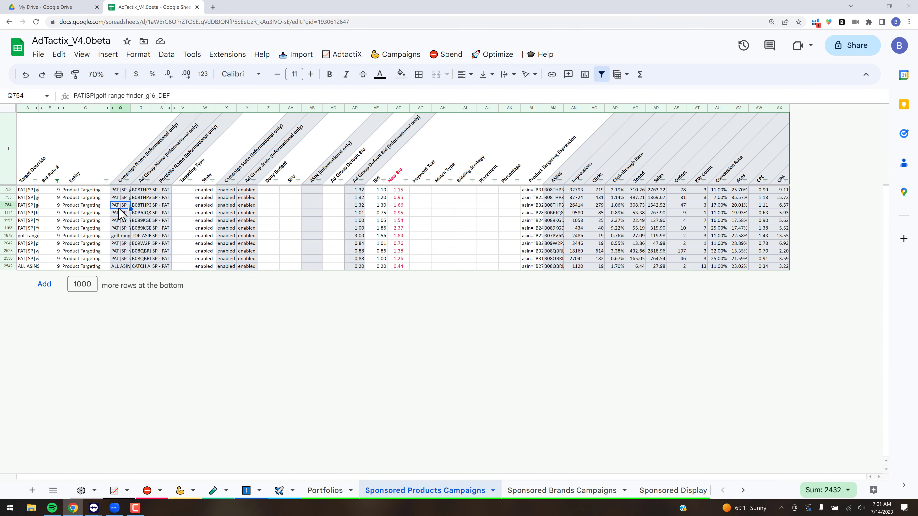
drag(172, 96, 68, 95)
key(ctrl+c)
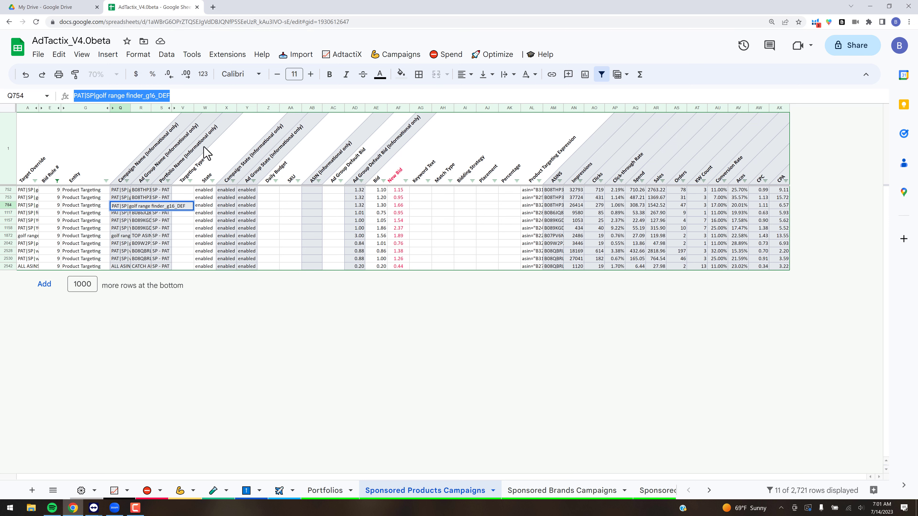
- Set rule 9's Override Type to Campaign and its Override Value to PAT|SP|golf range finder_g16_DEF
click(281, 490)
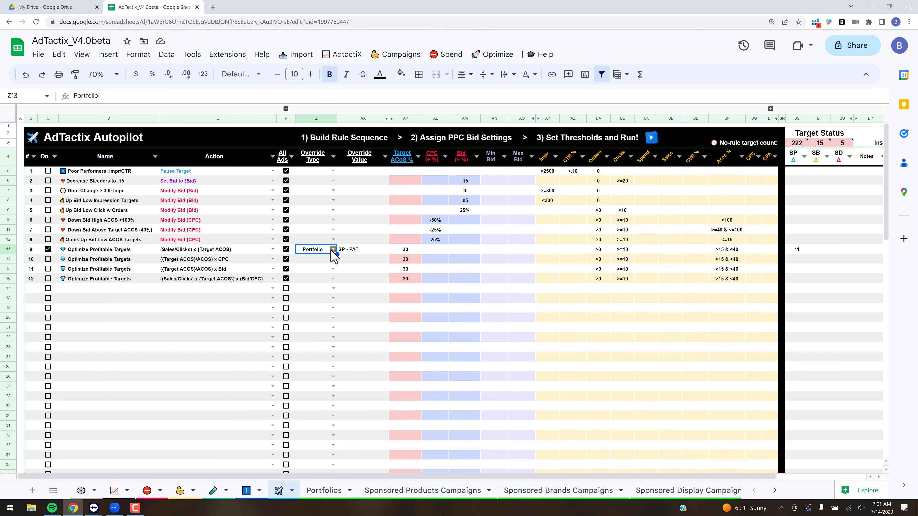
click(331, 250)
click(314, 277)
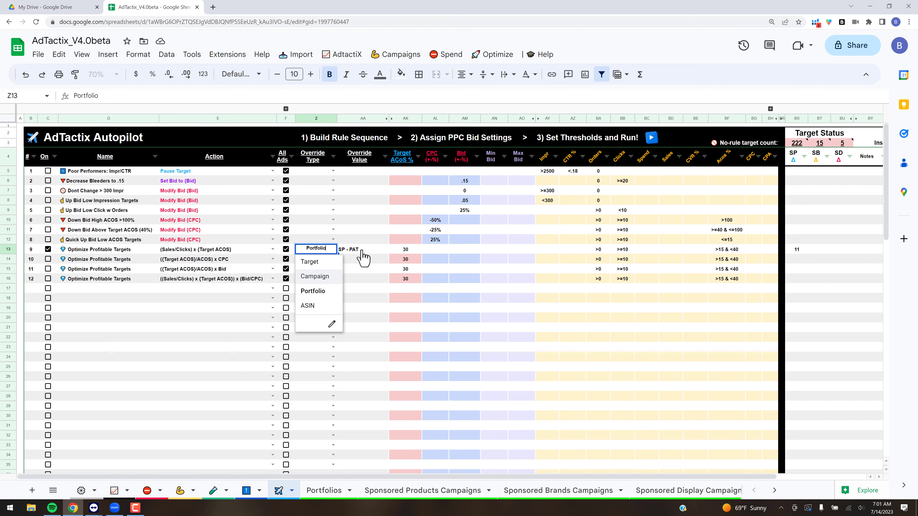
click(367, 250)
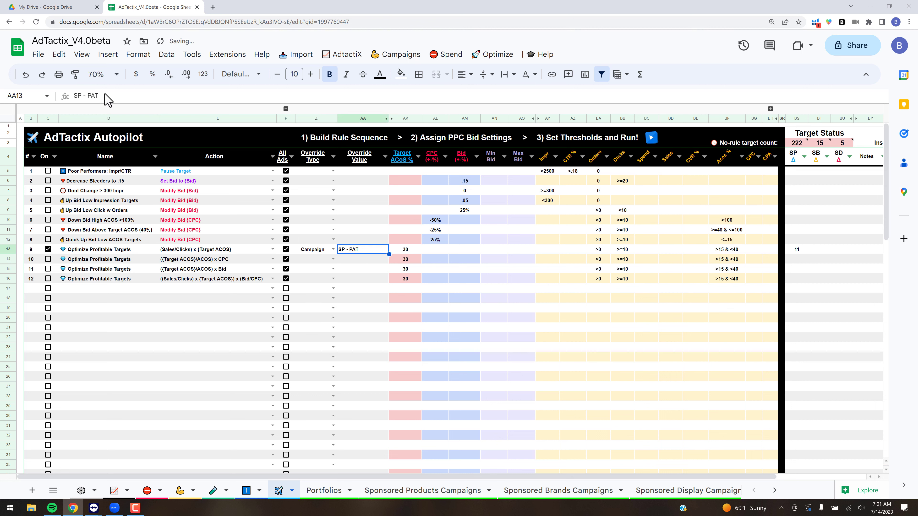
drag(99, 96, 74, 97)
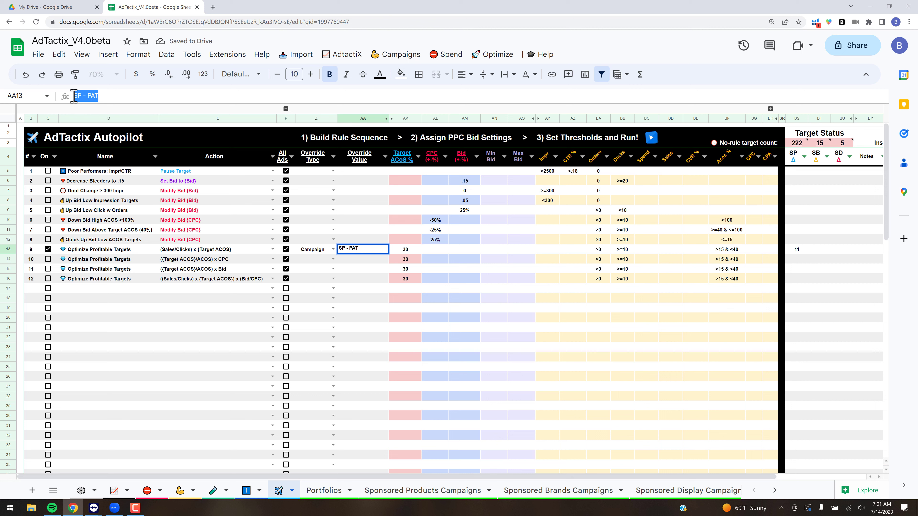
key(ctrl+v)
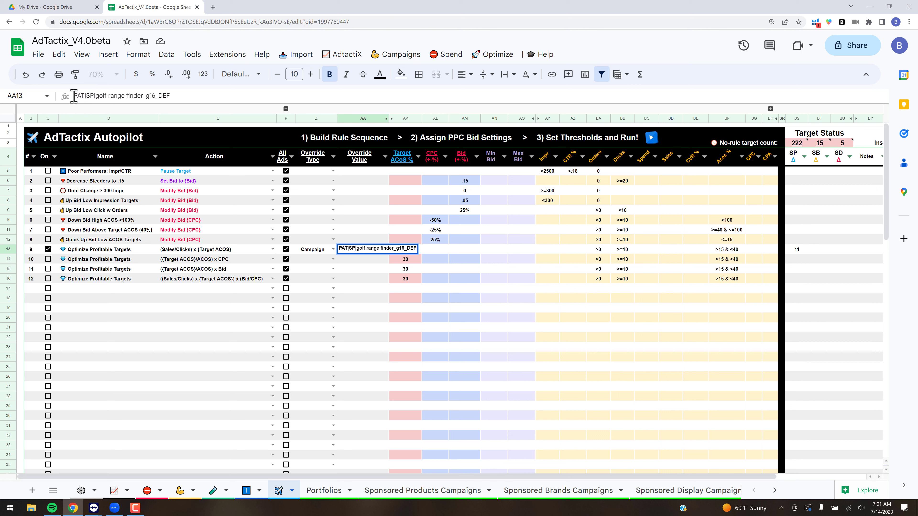
key(Return)
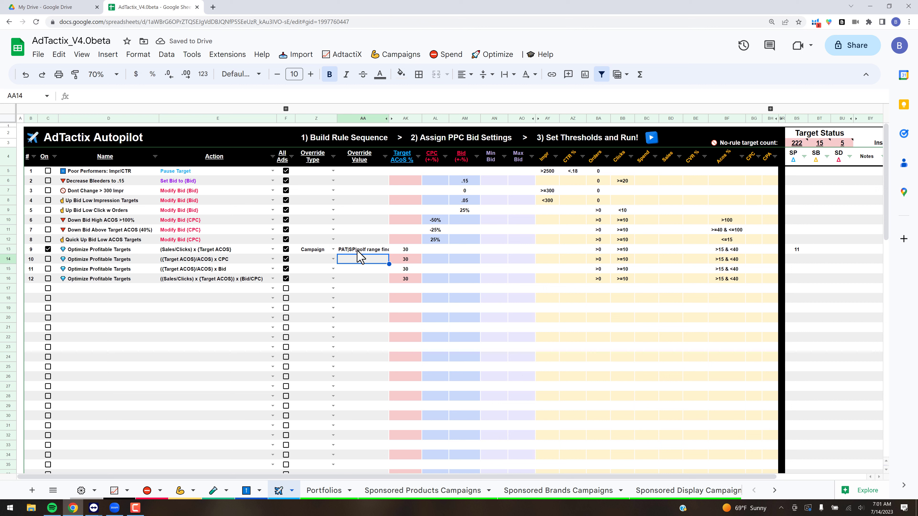
- Copy the full Target Override value of the golf range finder target in row 754 of the Sponsored Products Campaigns sheet
double_click(335, 249)
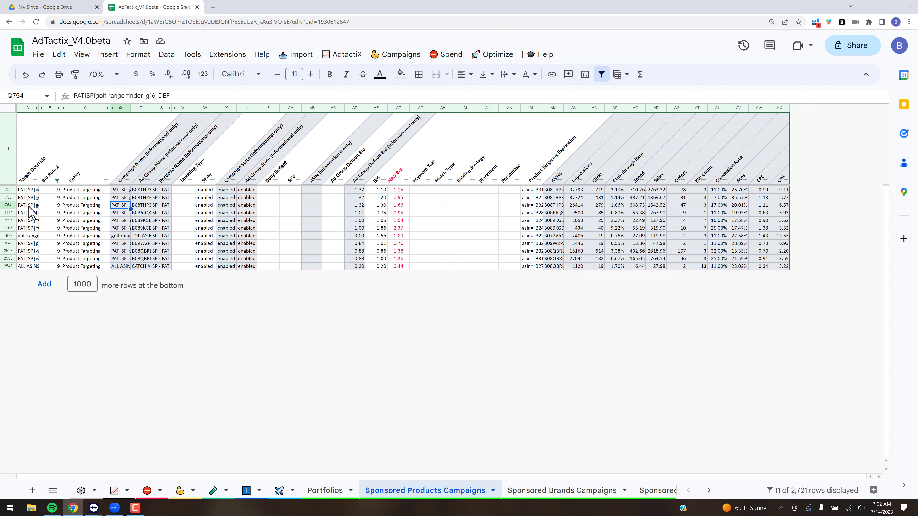
key(Home)
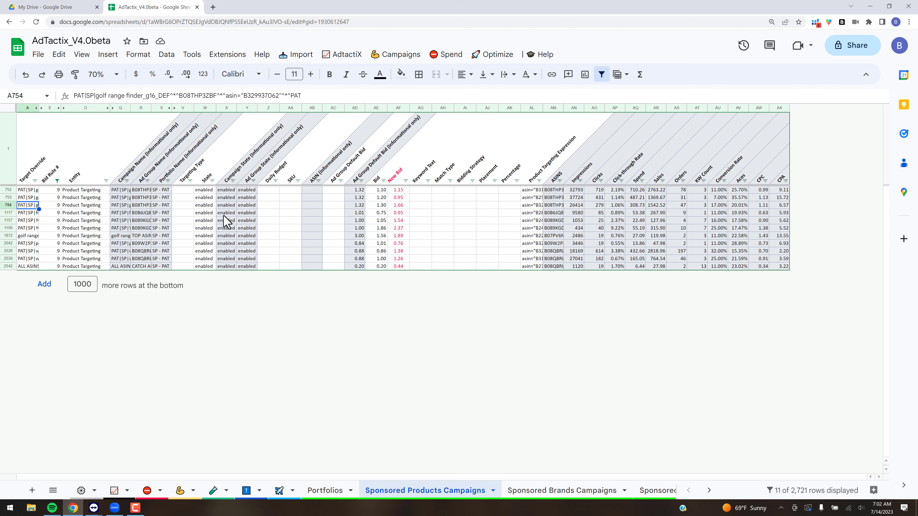
drag(312, 96, 74, 95)
key(Escape)
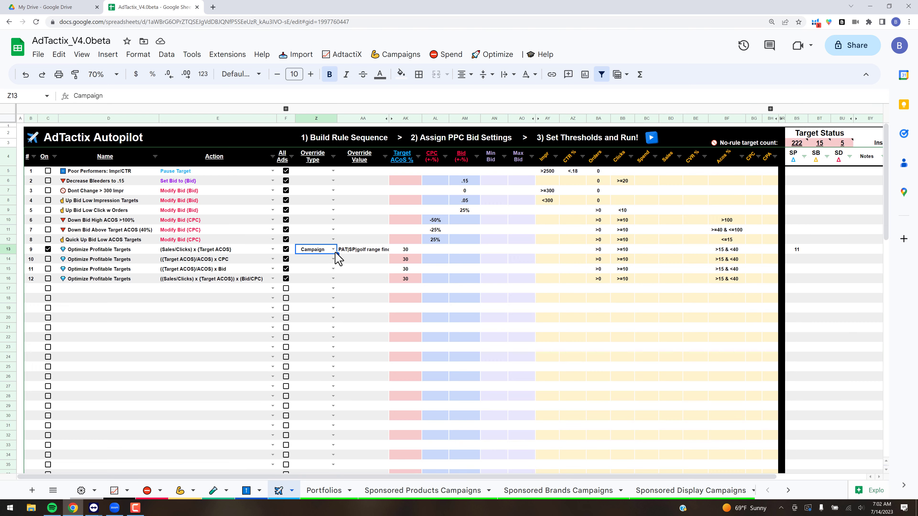
- Set rule 9's Override Type to Target and its Override Value to PAT|SP|golf range finder_g16_DEF^*^B08THP3ZBF^*^asin="B329937062"^*^PAT
click(332, 250)
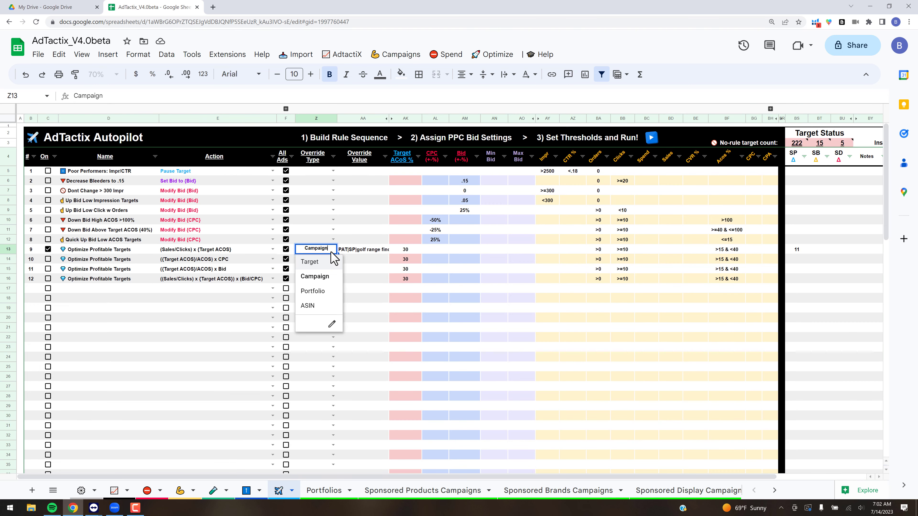
click(316, 261)
key(Tab)
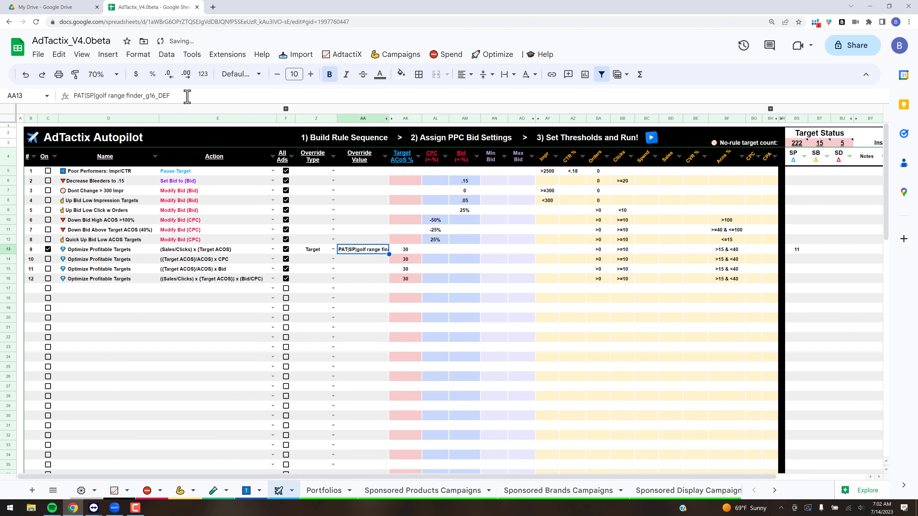
drag(187, 97, 73, 96)
text(PAT|SP|golf range finder_g16_DEF^**B08THP3ZBF^**asin="B329937062"^**PAT)
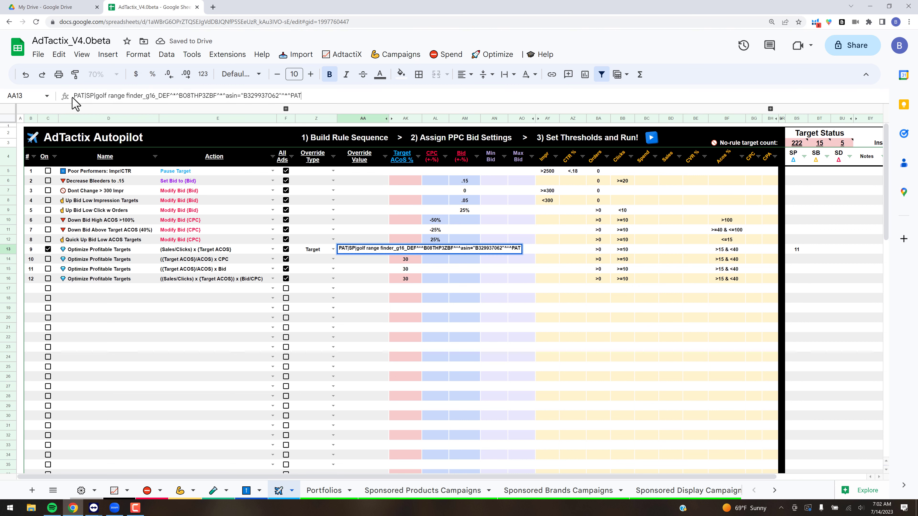
mouse_move(305, 164)
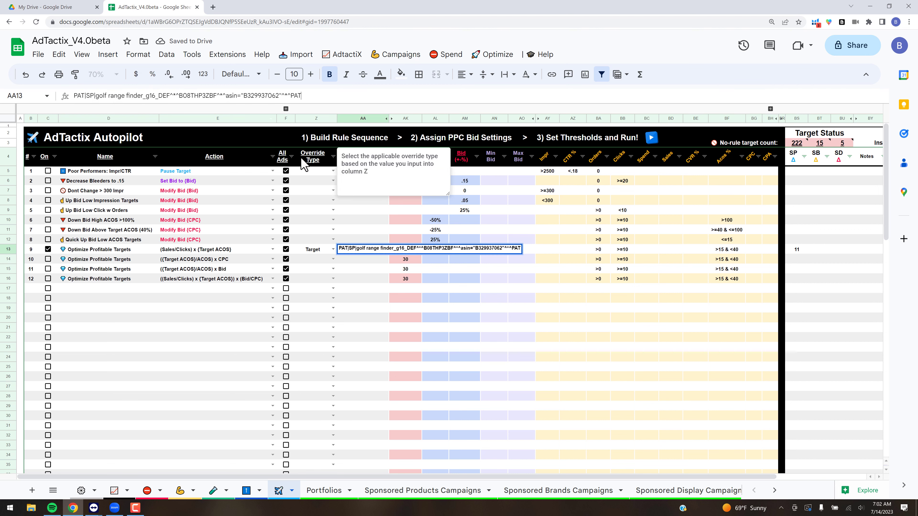
key(Return)
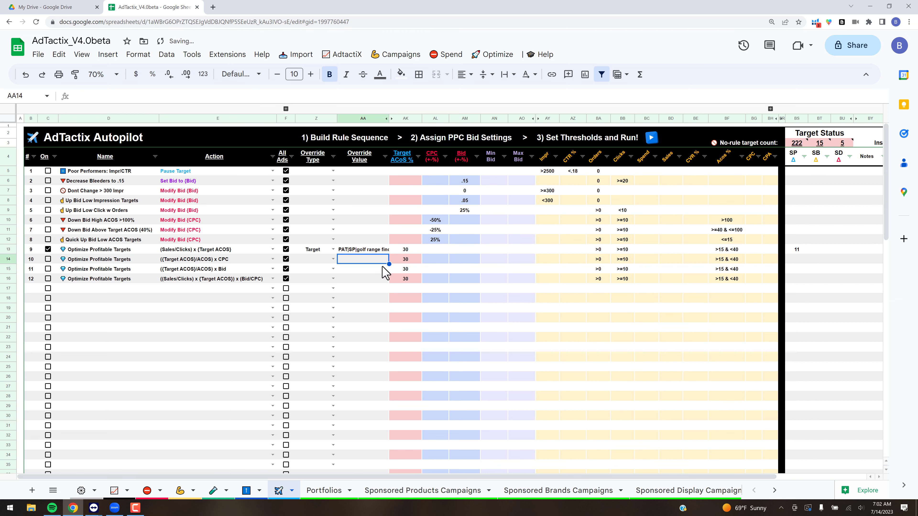
- Examine the Target Status and More Info columns, and the Action and Bid of rule 2, Decrease Bleeders to .15
click(365, 287)
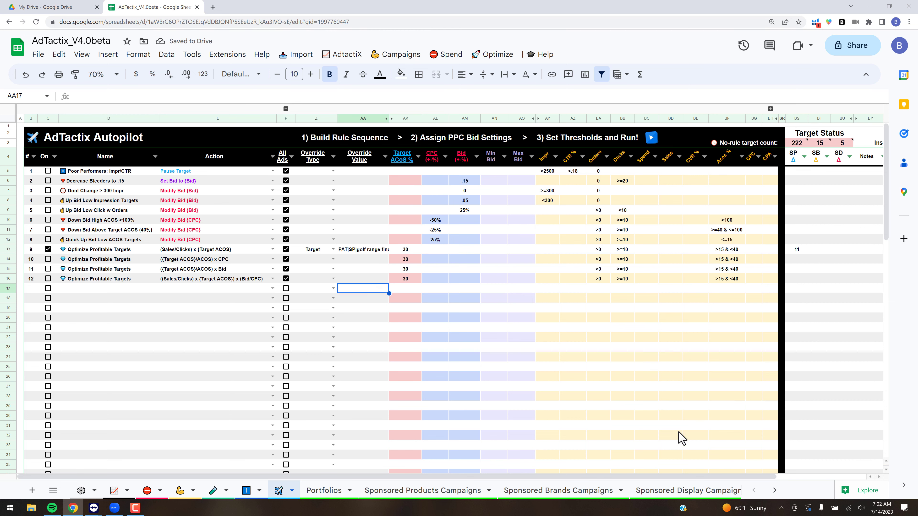
drag(657, 478, 717, 477)
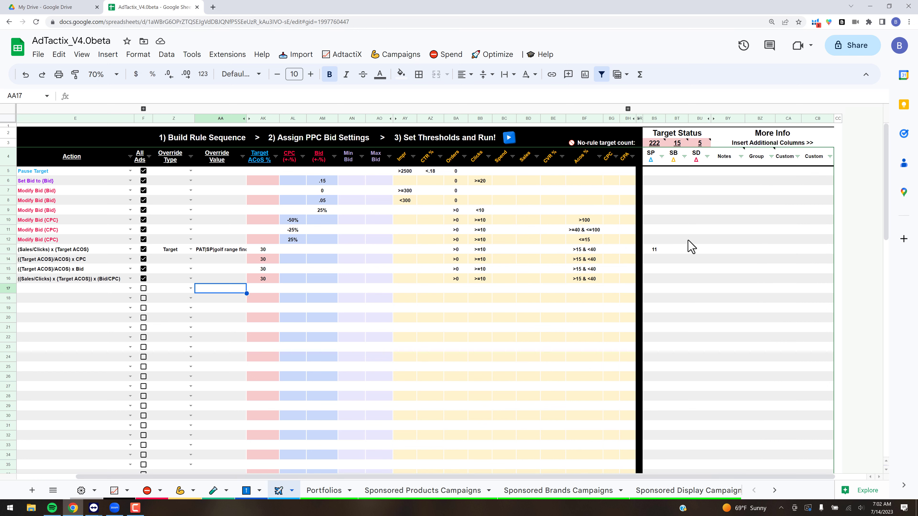
click(784, 251)
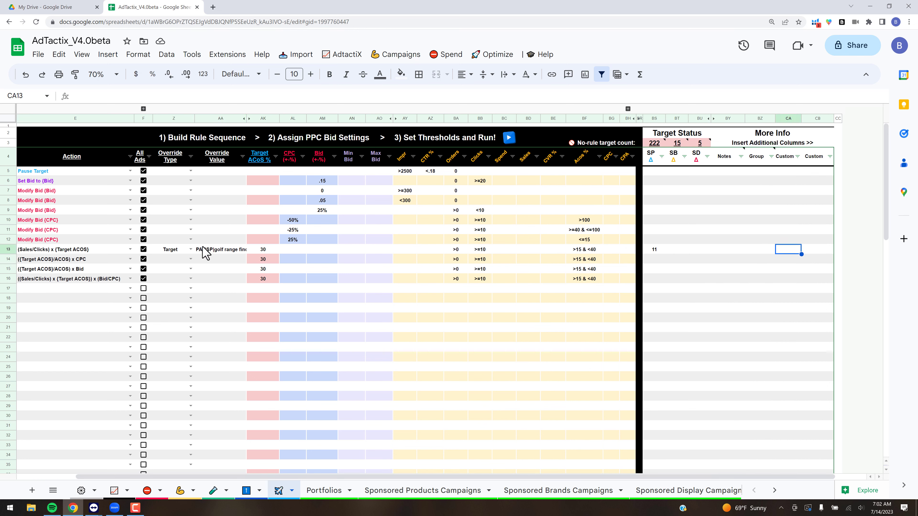
drag(592, 481, 531, 481)
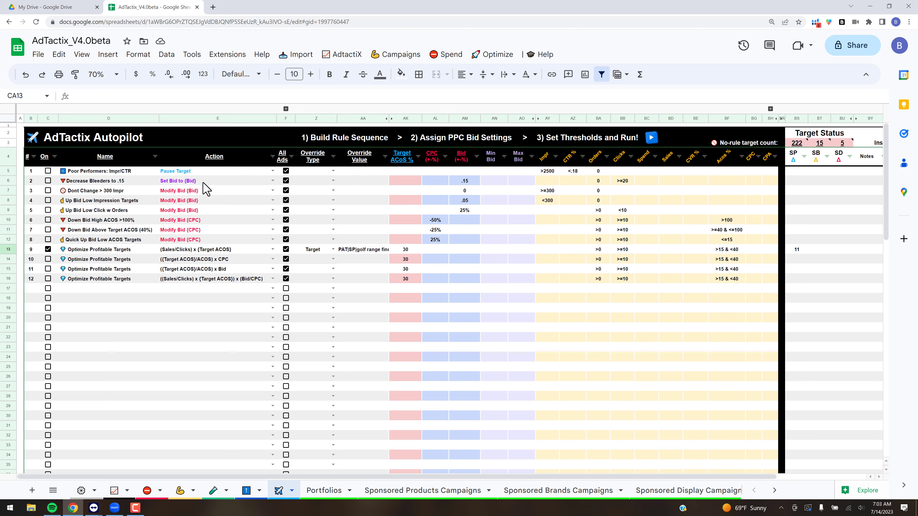
click(226, 182)
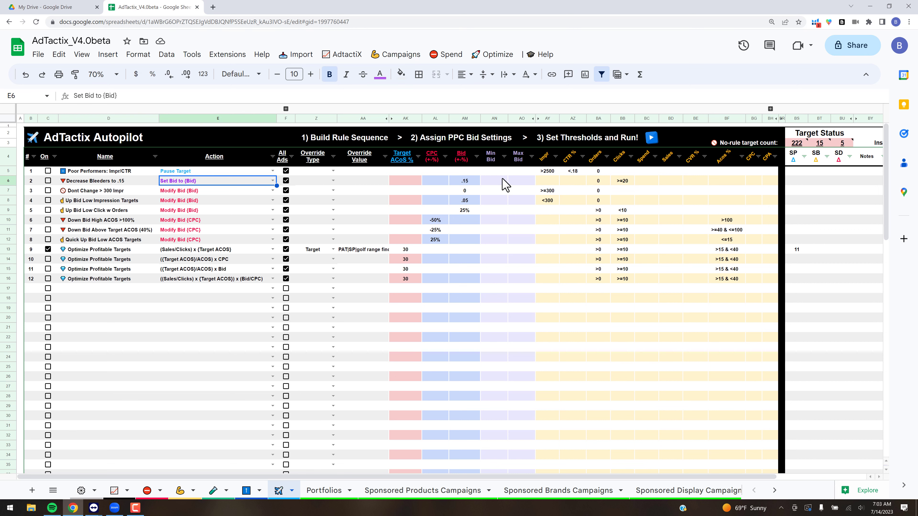
click(470, 182)
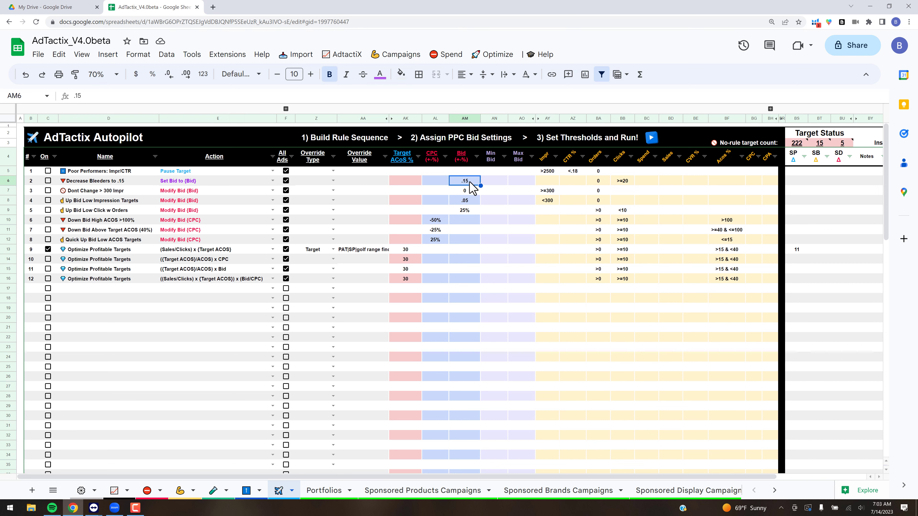
click(472, 251)
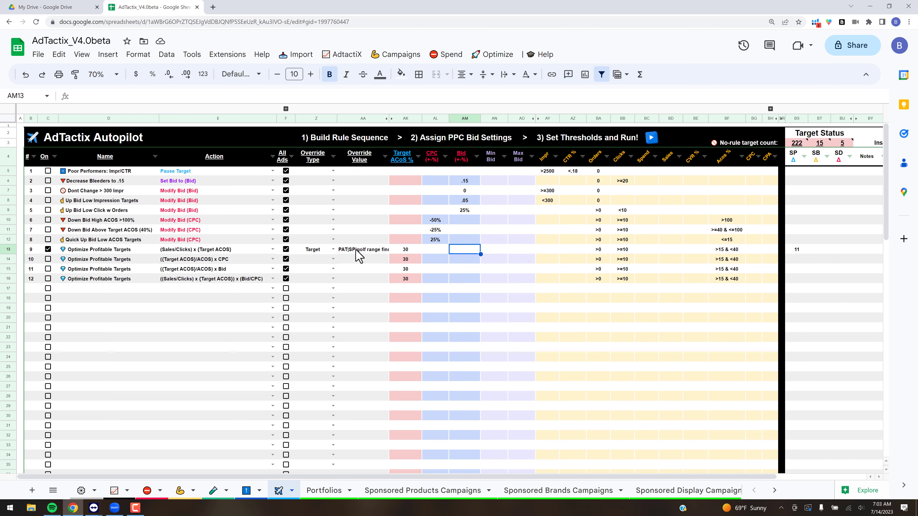
- Run Autopilot with rule 9's target override, dismiss the completion message, and check rule 9's Override Value
click(797, 250)
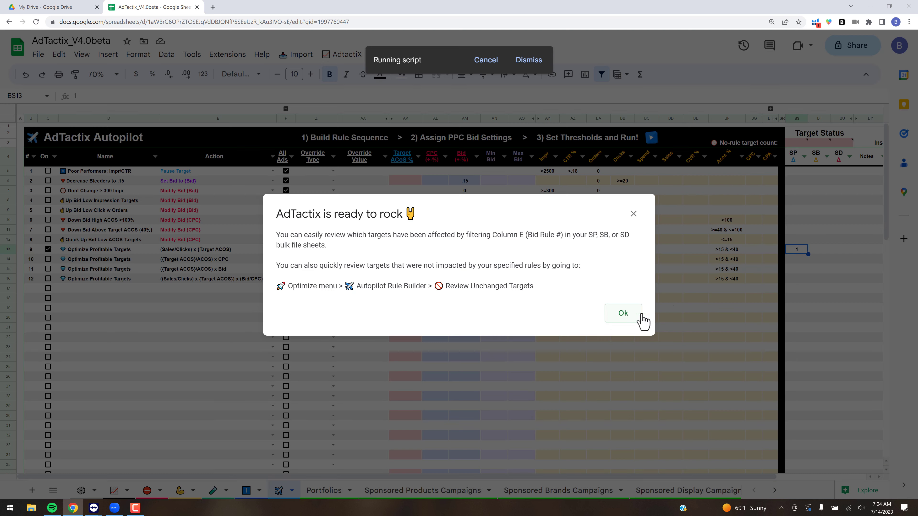
click(639, 313)
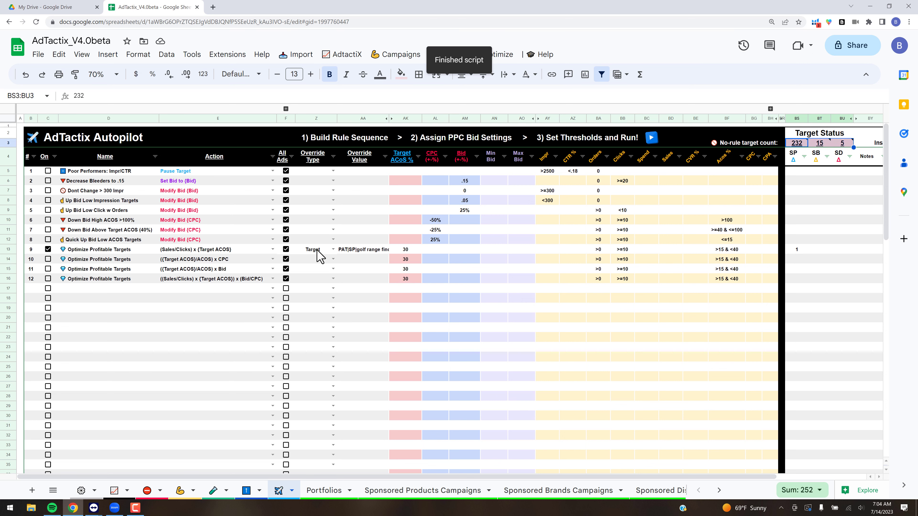
click(353, 252)
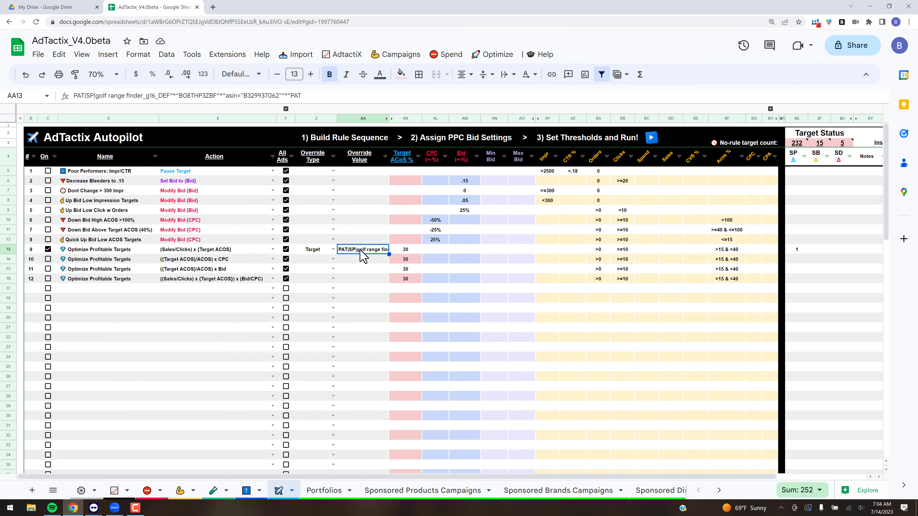
- Set rule 9's Override Type to ASIN and clear its Override Value
click(333, 250)
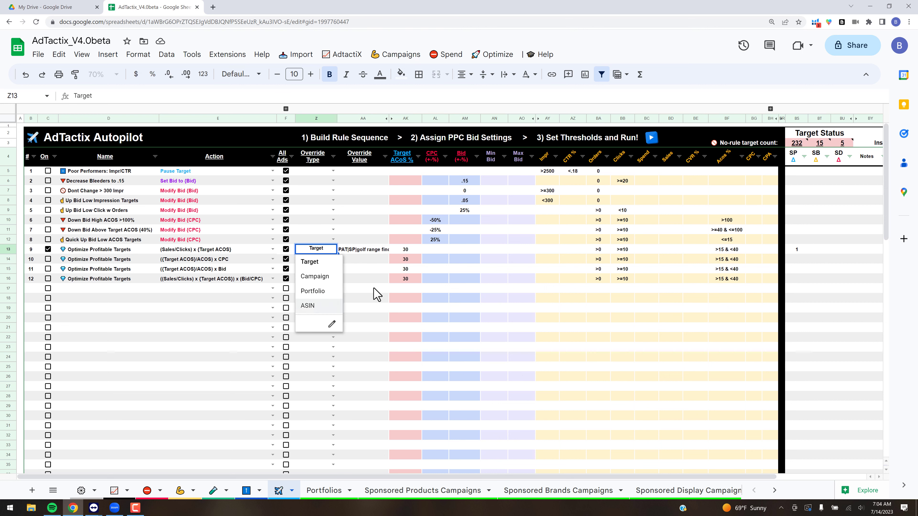
click(320, 306)
click(384, 250)
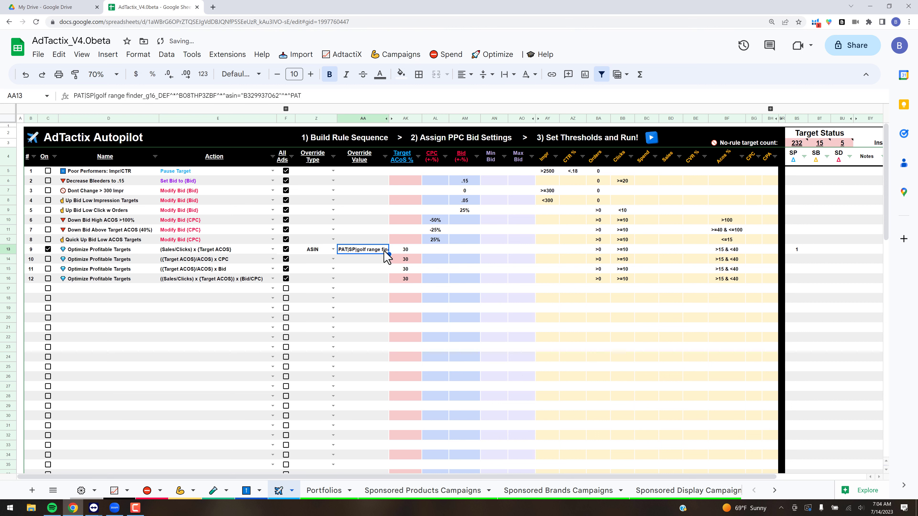
key(Delete)
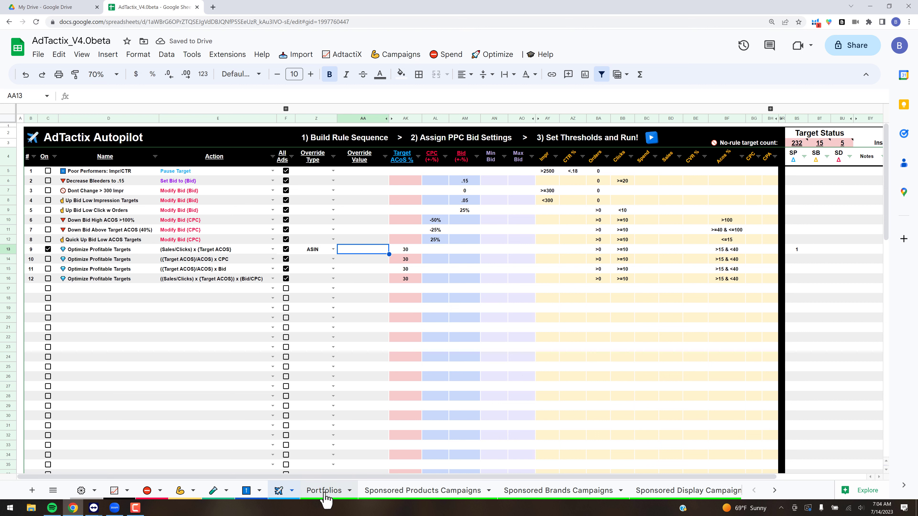
- Widen the ASINS column in the Sponsored Products Campaigns sheet and inspect the ASIN entries in rows 752, 753 and 759
click(400, 491)
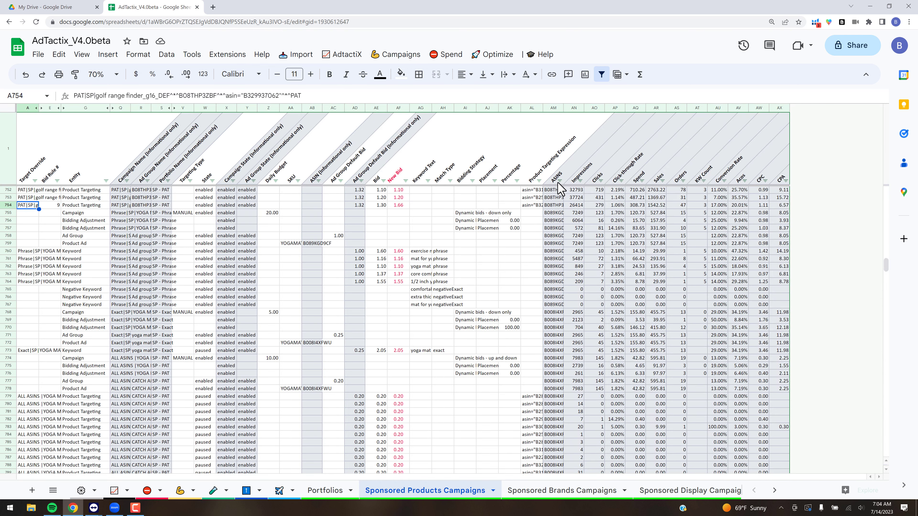
drag(564, 108, 627, 108)
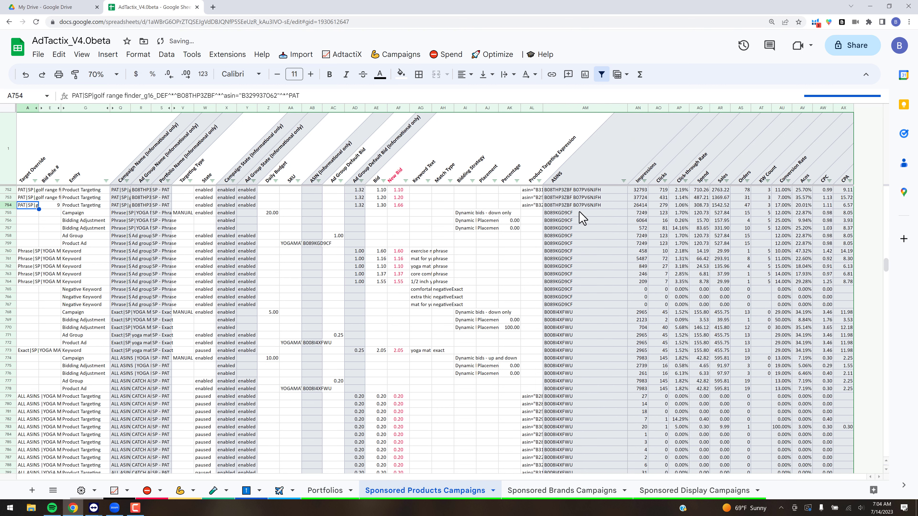
click(577, 191)
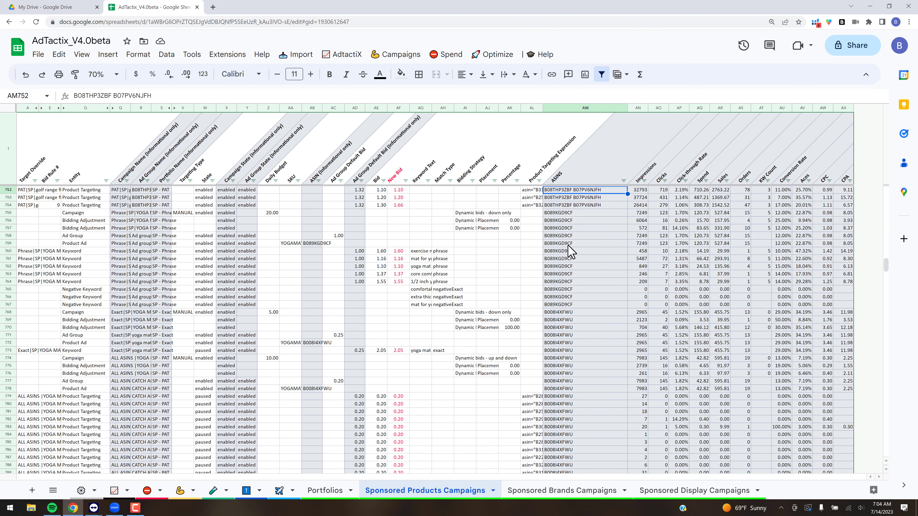
click(575, 244)
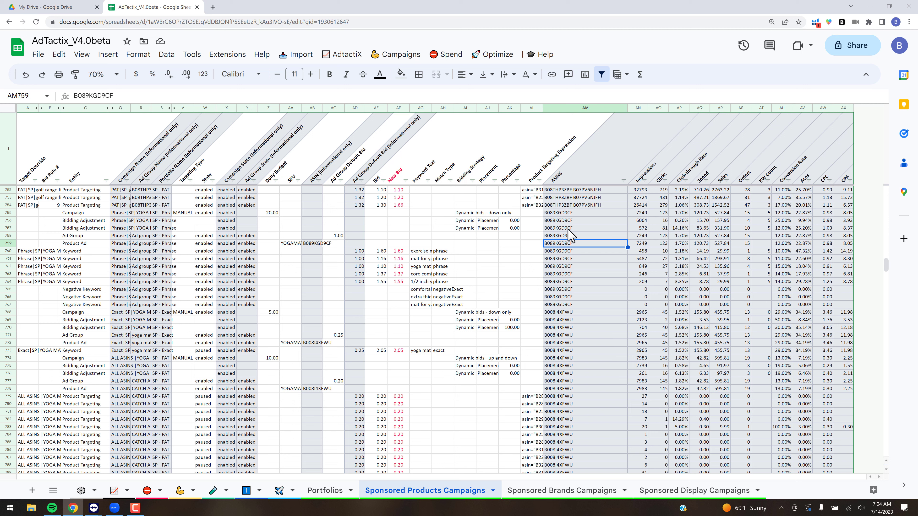
click(594, 199)
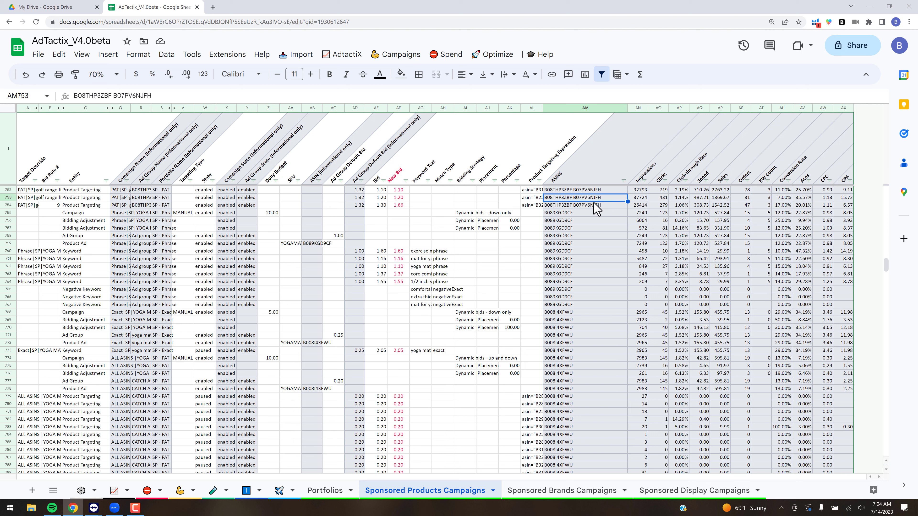
click(561, 244)
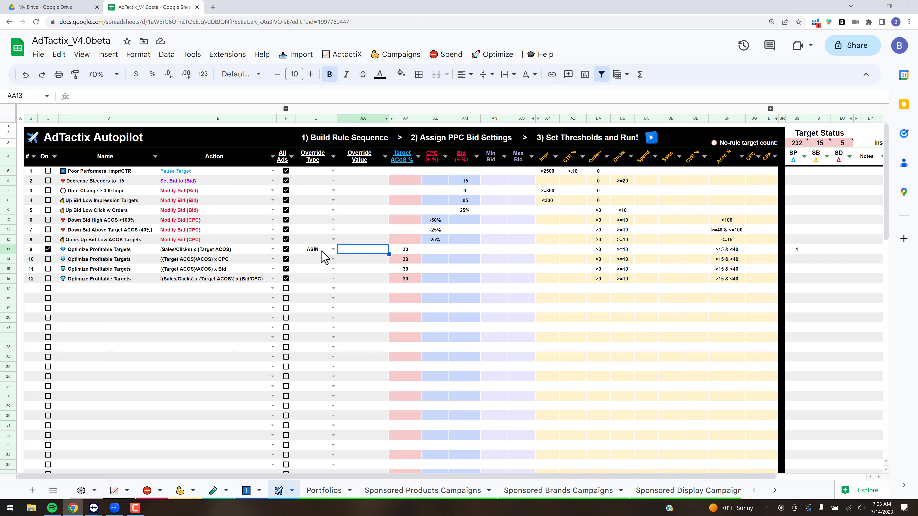
click(362, 251)
key(Return)
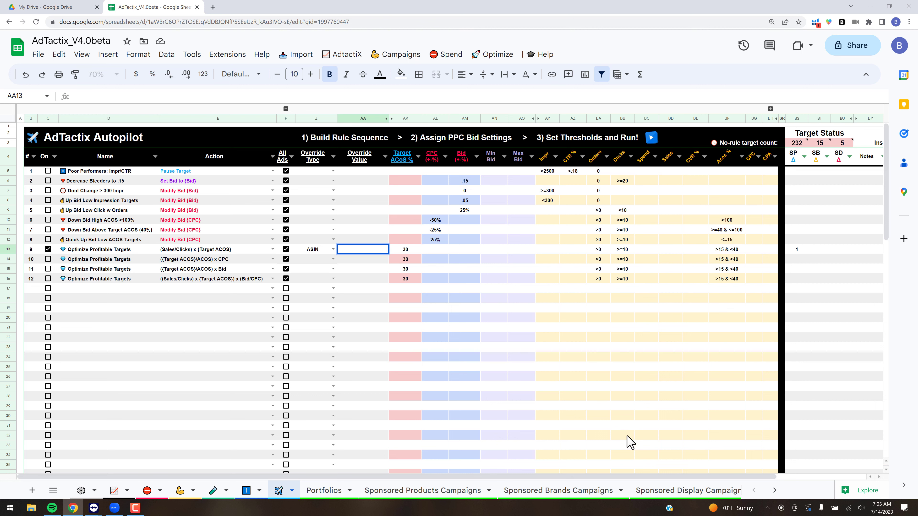
click(356, 318)
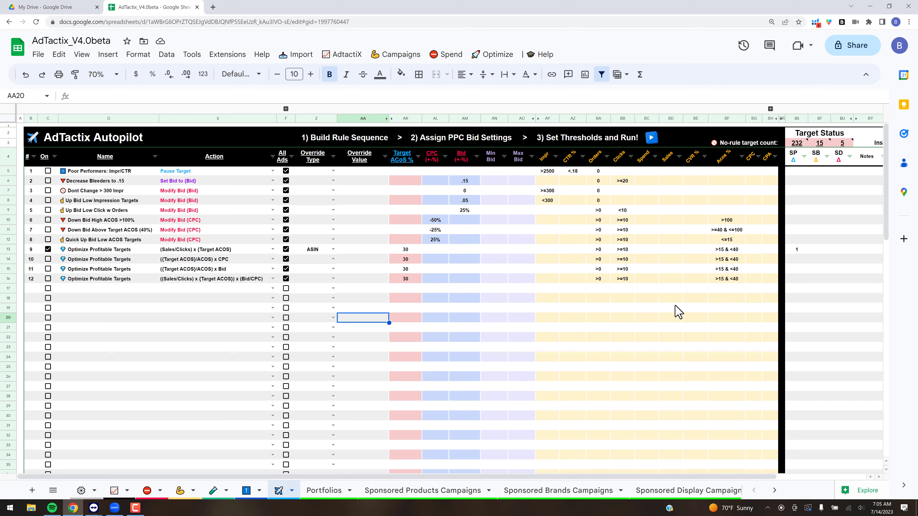
- Check the acceptable operators for the impression threshold and look over the CVR % and other threshold columns in the Autopilot sheet
click(631, 361)
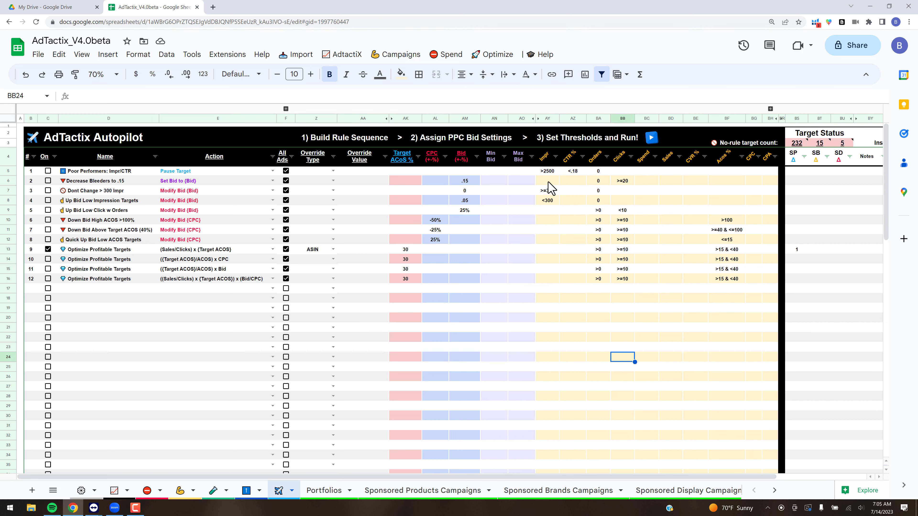
mouse_move(546, 167)
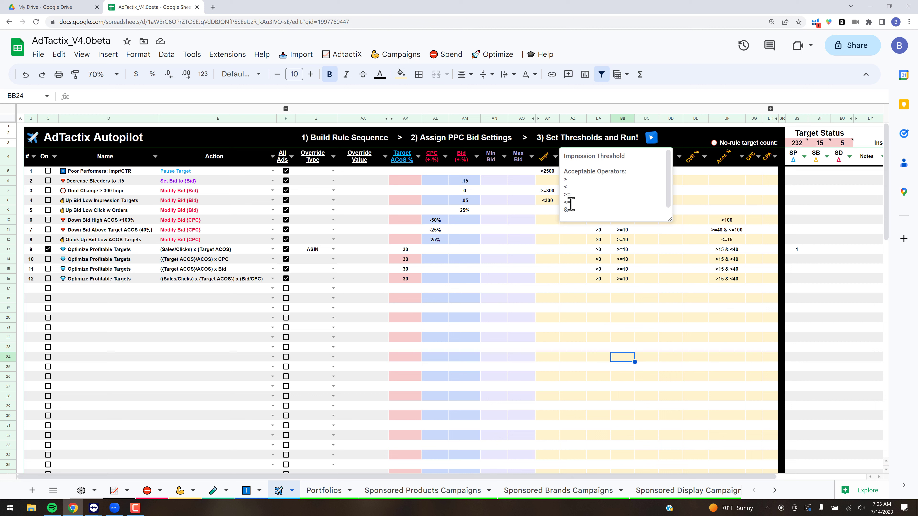
click(579, 328)
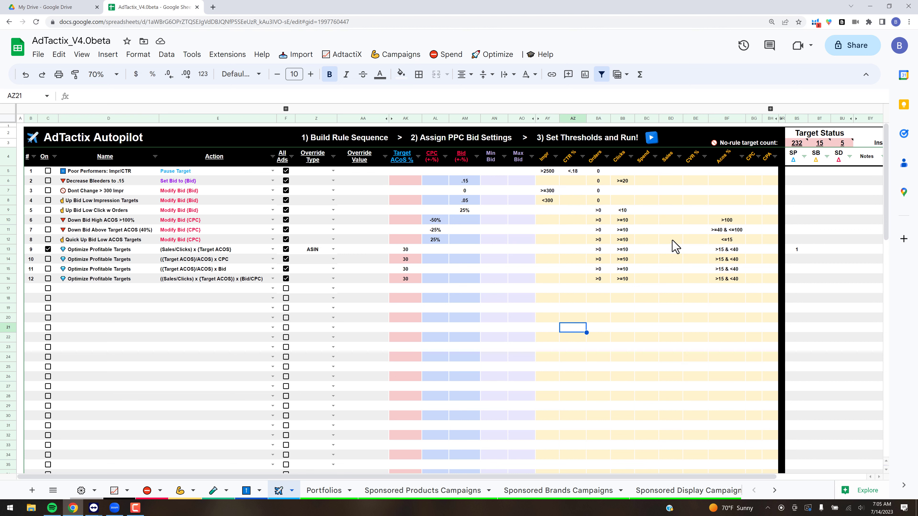
click(695, 167)
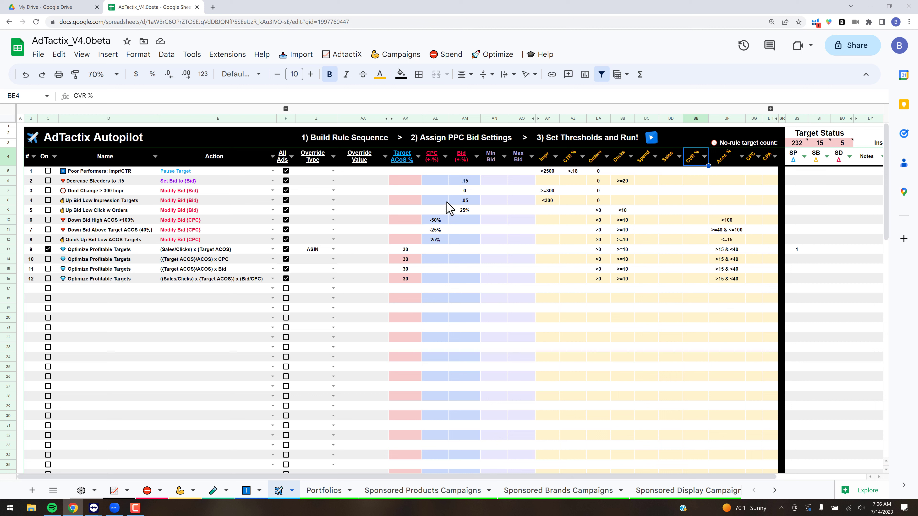
click(706, 321)
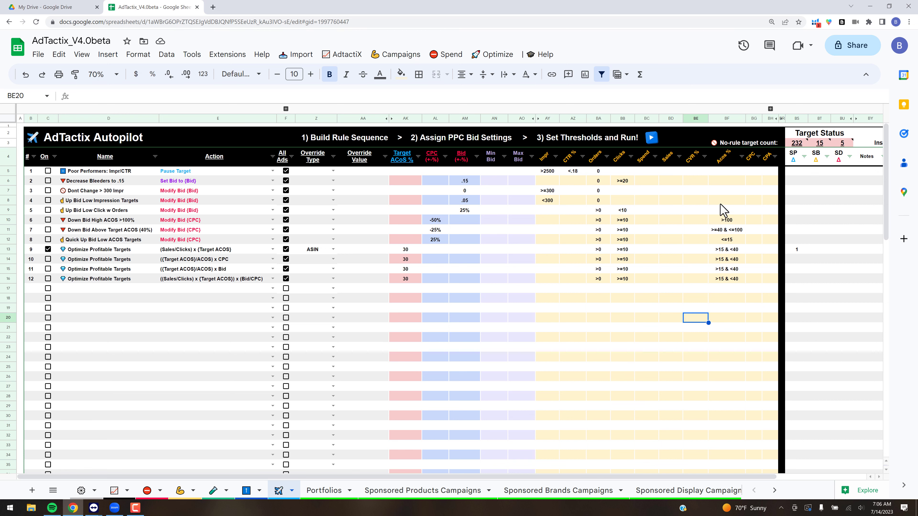
- Expand the hidden Coming Soon column group, widen its Search Vol column slightly, and collapse the group again
drag(613, 481, 684, 480)
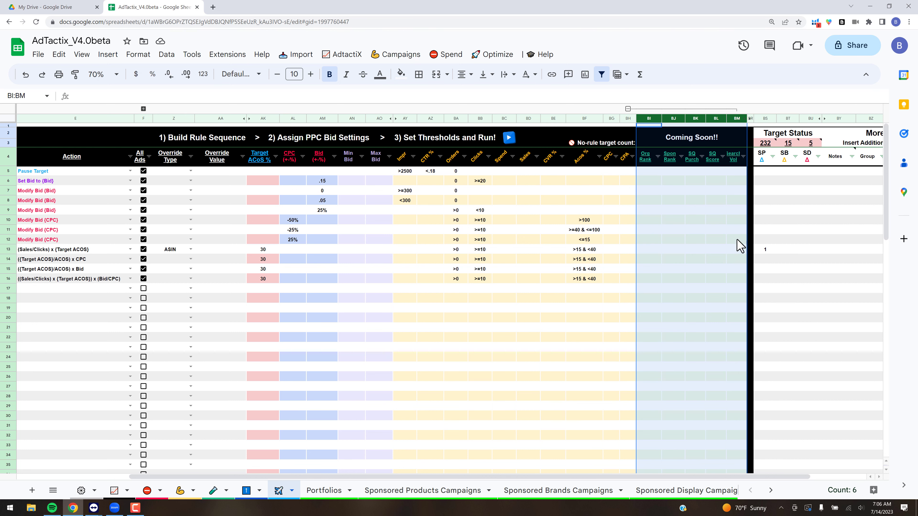
click(738, 249)
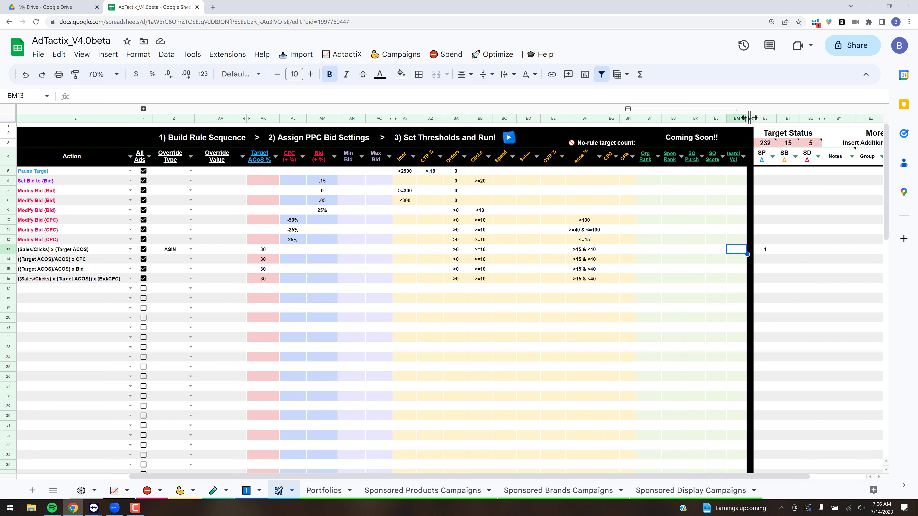
drag(748, 118, 754, 119)
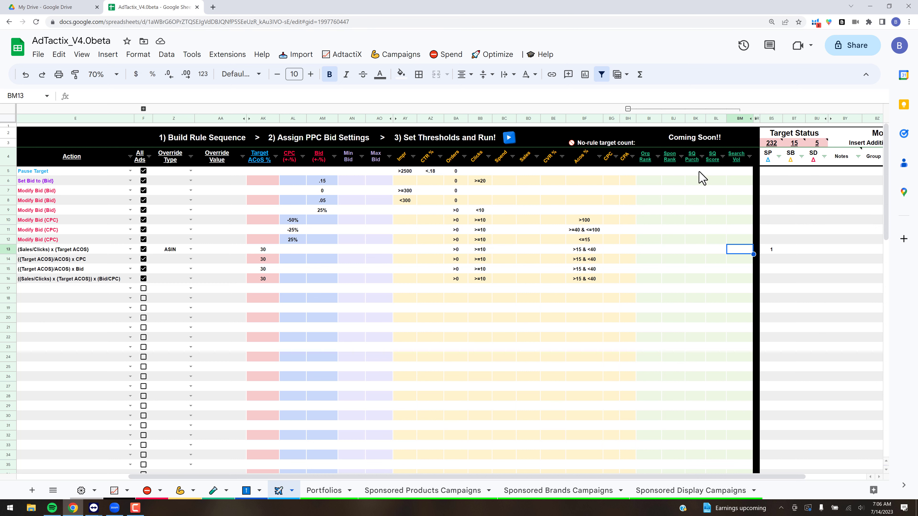
click(627, 108)
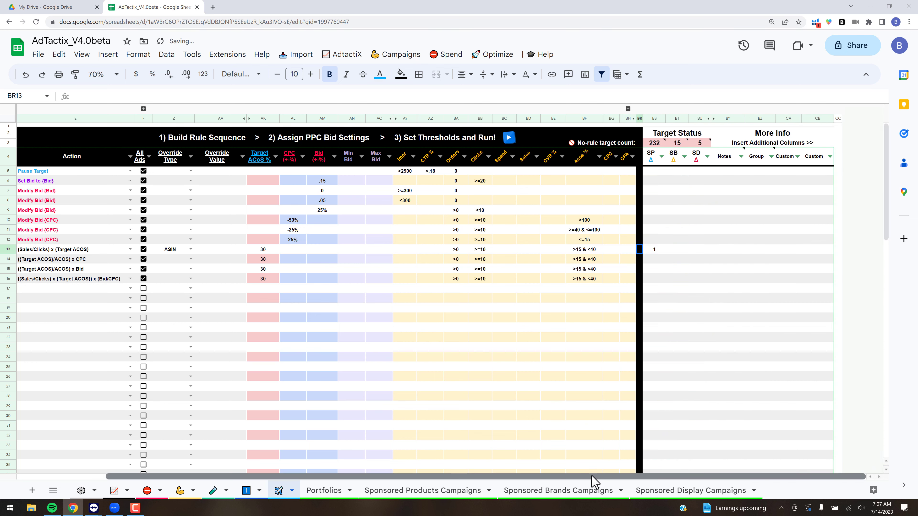
- Clear rule 9's Override Type and turn on rules 1 through 8
drag(593, 477, 448, 477)
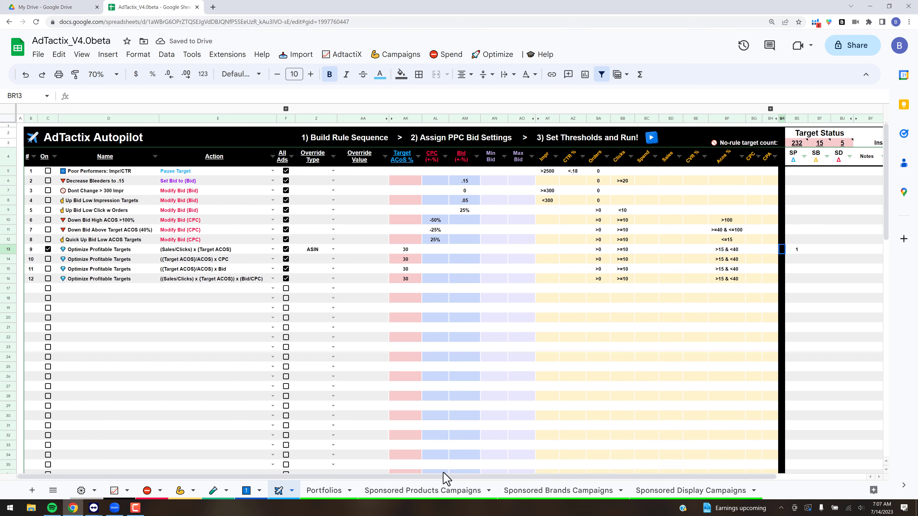
click(302, 250)
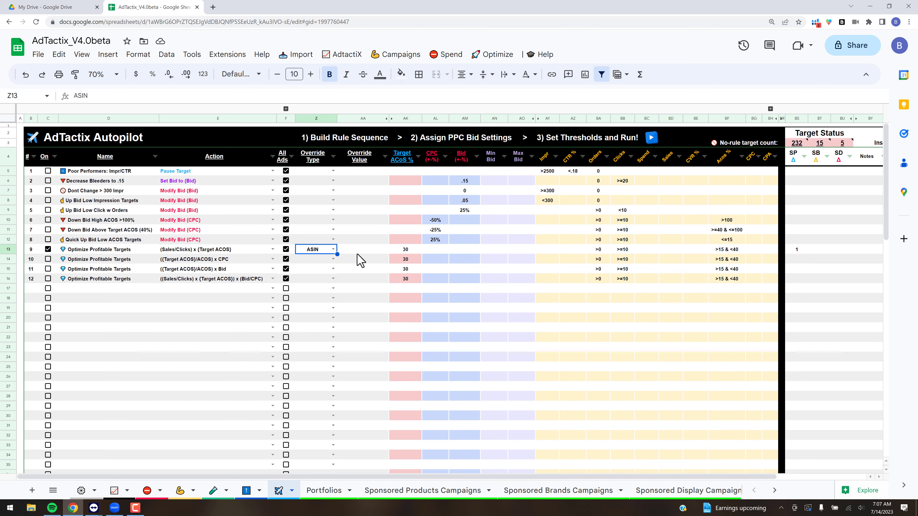
key(Delete)
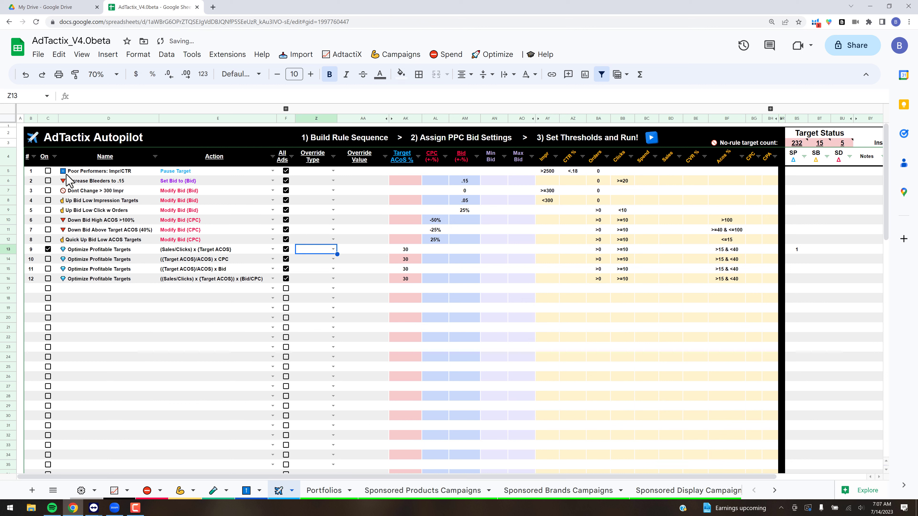
click(48, 171)
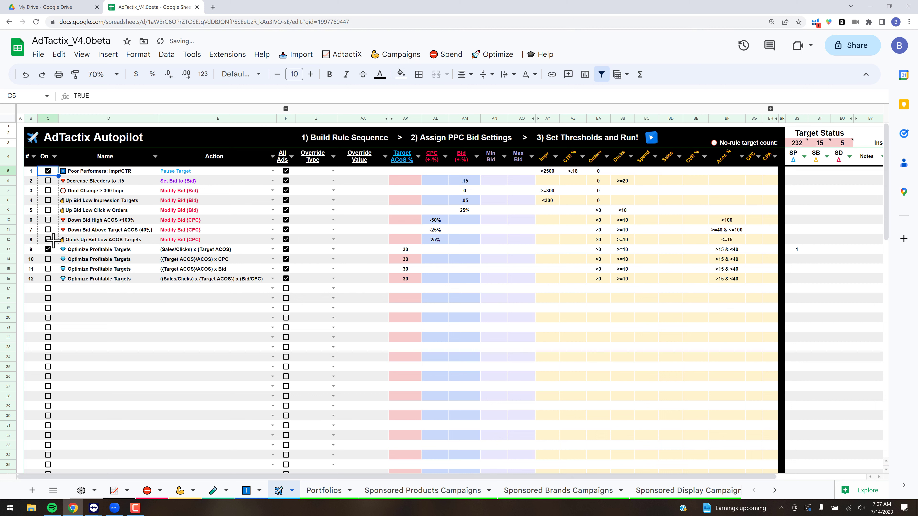
drag(189, 265, 226, 270)
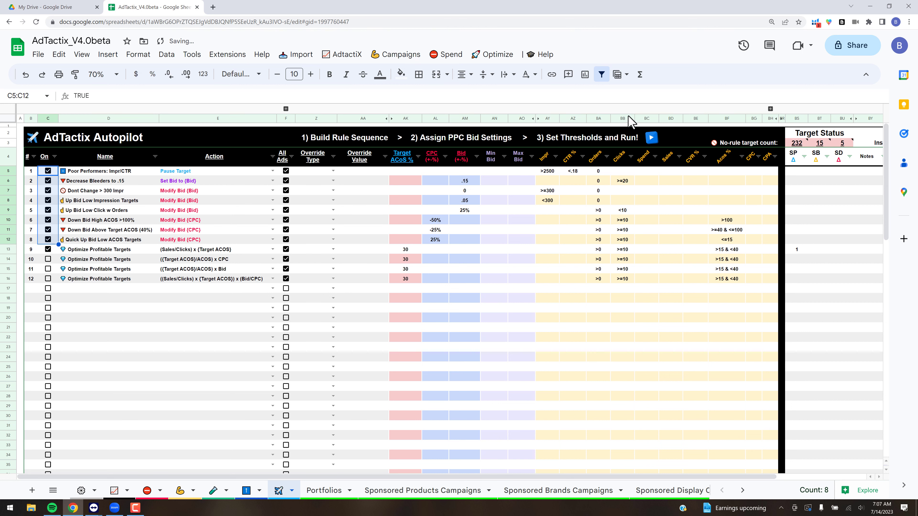
- Run the Autopilot rule sequence with rules 1 through 9 on, close the completion message, and inspect rule 9's row
click(651, 137)
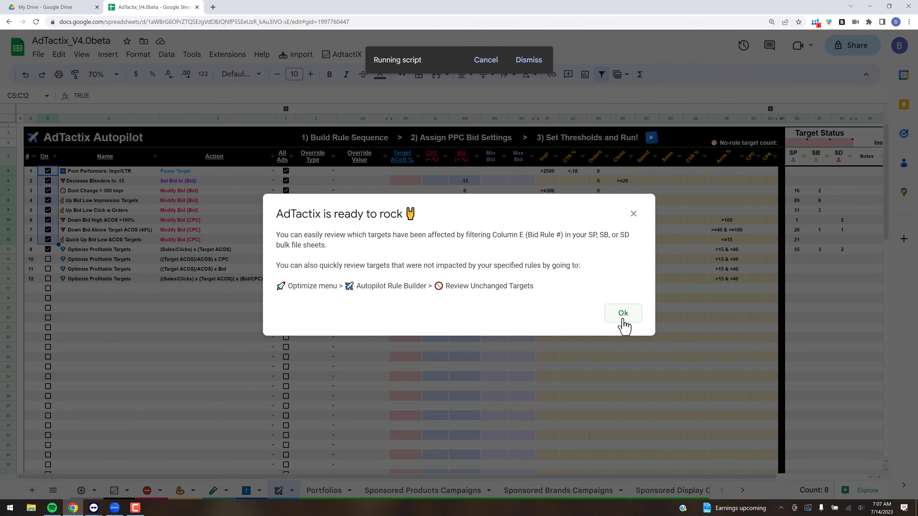
click(623, 320)
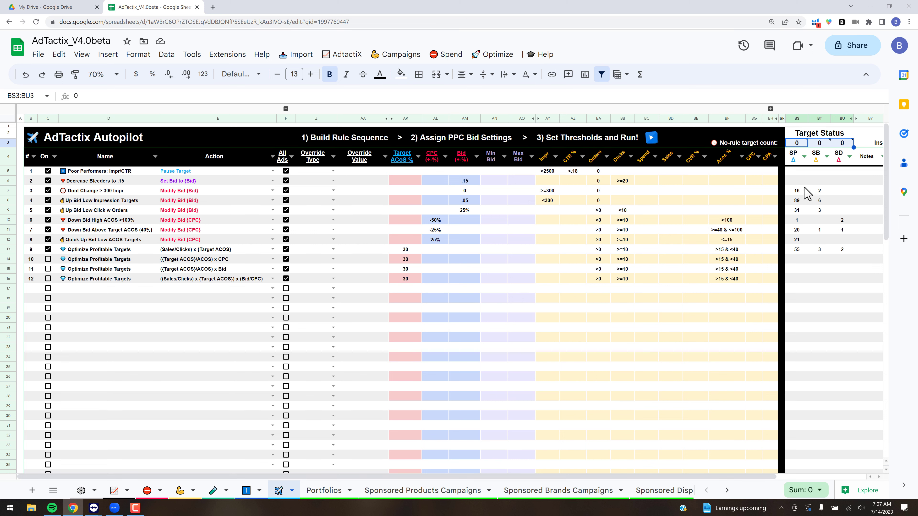
click(687, 349)
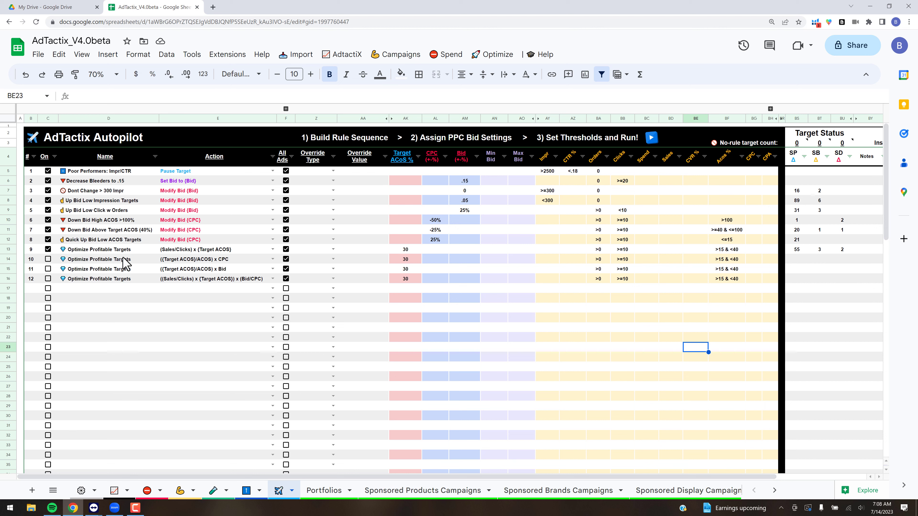
click(11, 249)
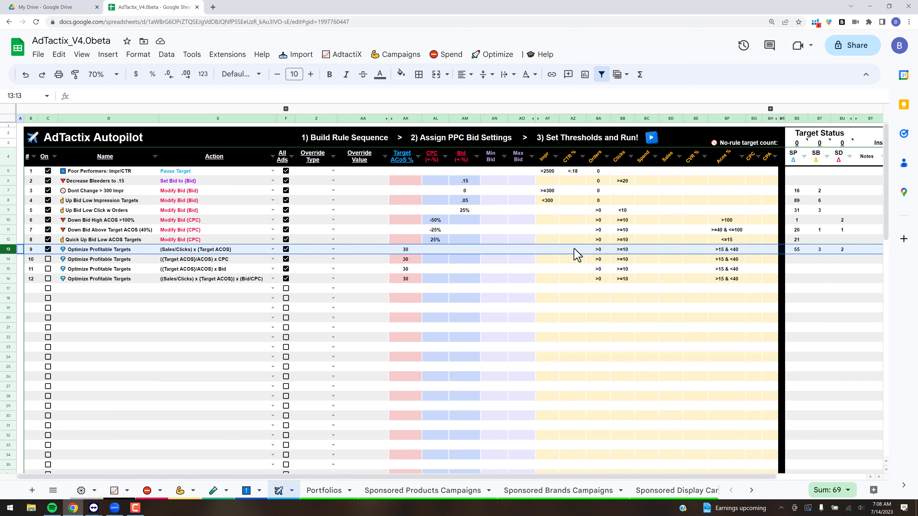
- Name the current version BEFORE UPLOAD from the Sponsored Products Campaigns sheet, and locate the option for viewing version history
click(426, 487)
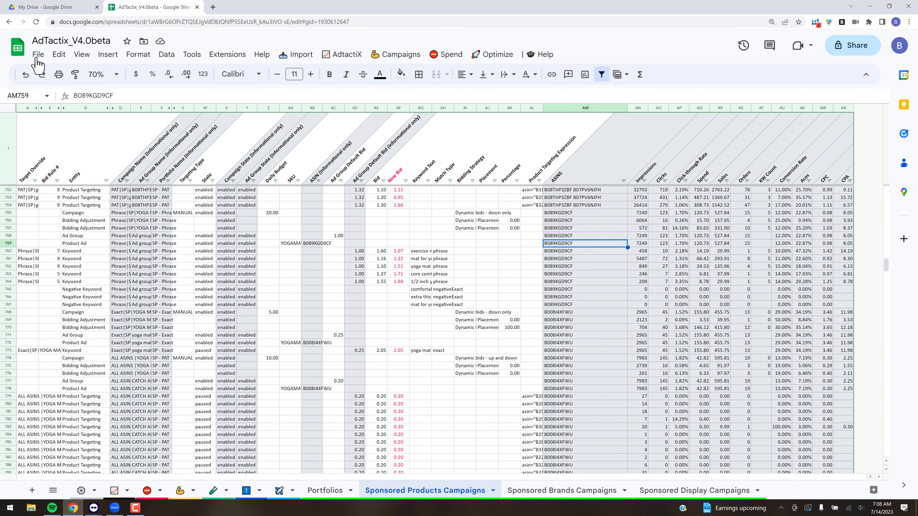
click(38, 54)
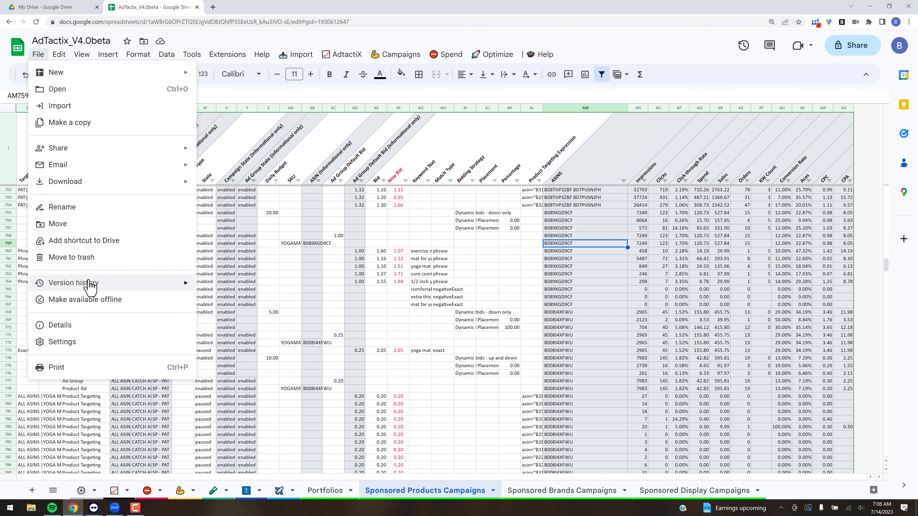
mouse_move(89, 285)
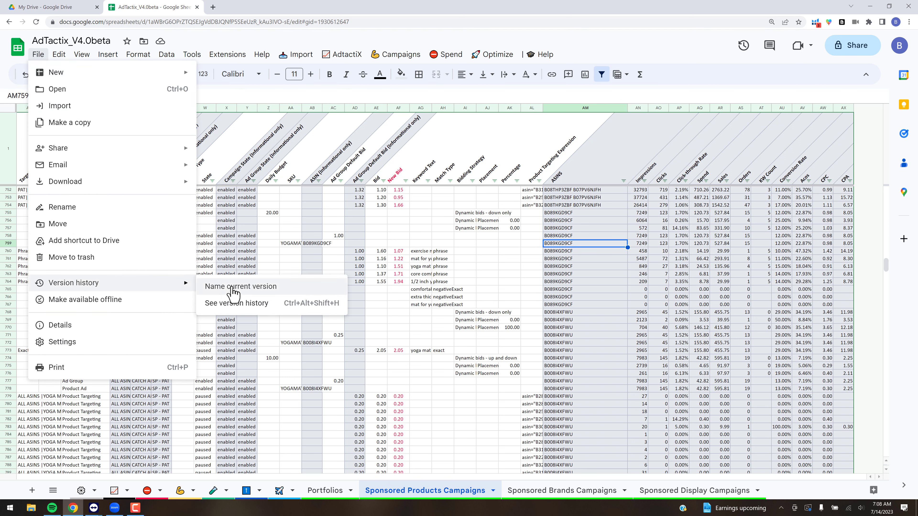
key(Escape)
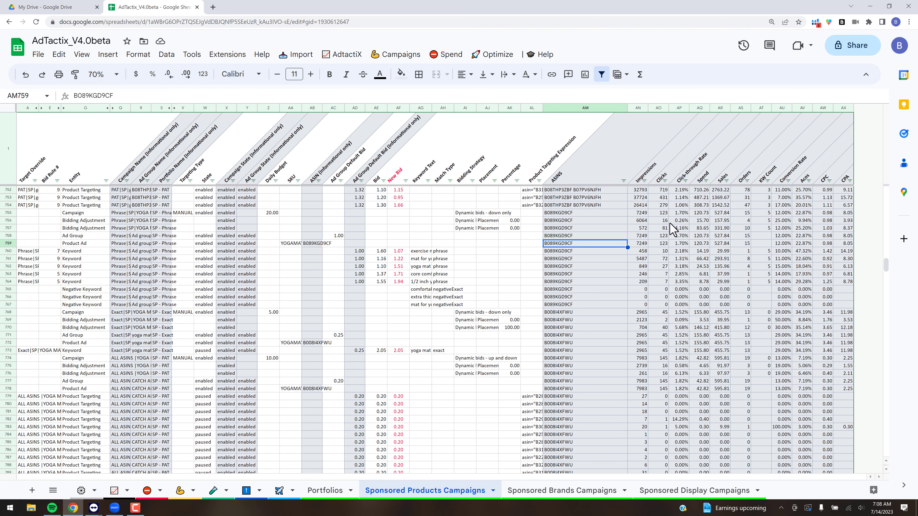
text(BEFORE UPLOAD)
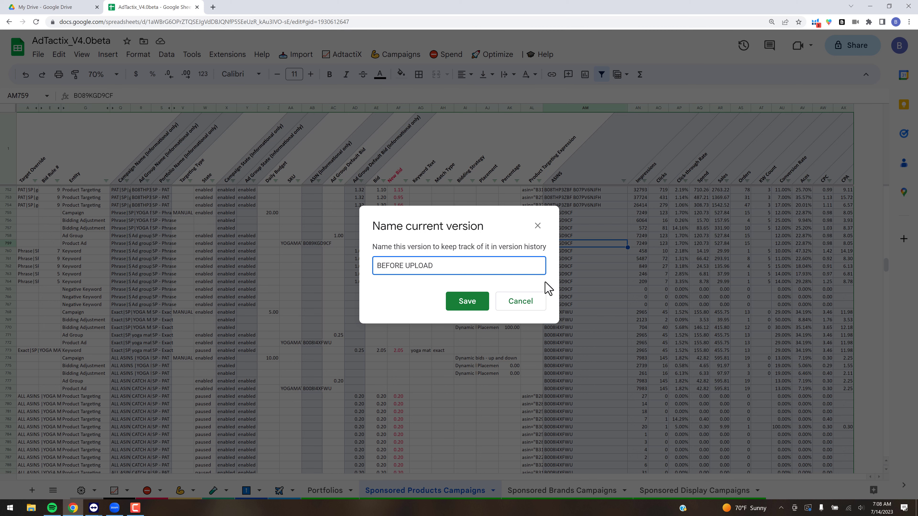
click(476, 304)
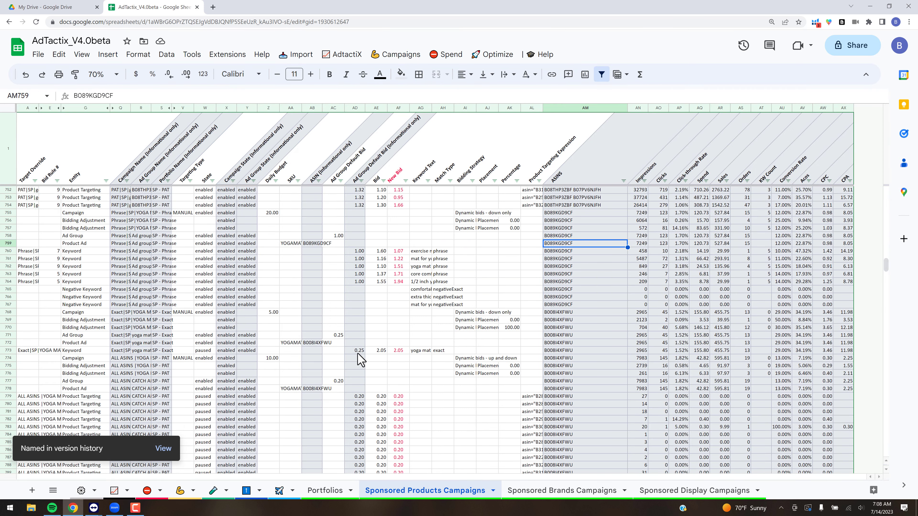
click(38, 58)
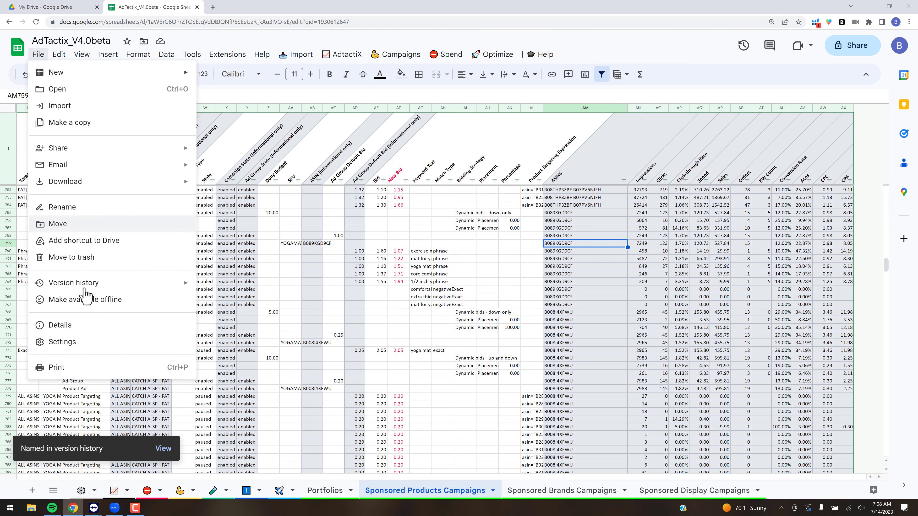
mouse_move(86, 287)
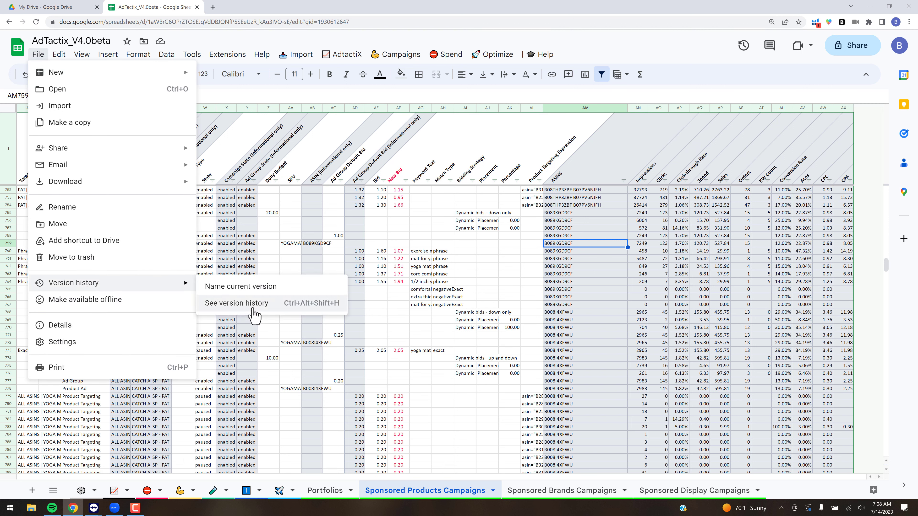
- Sort the Sponsored Products Campaigns sheet by Bid Rule # in ascending order and select row 2
click(487, 266)
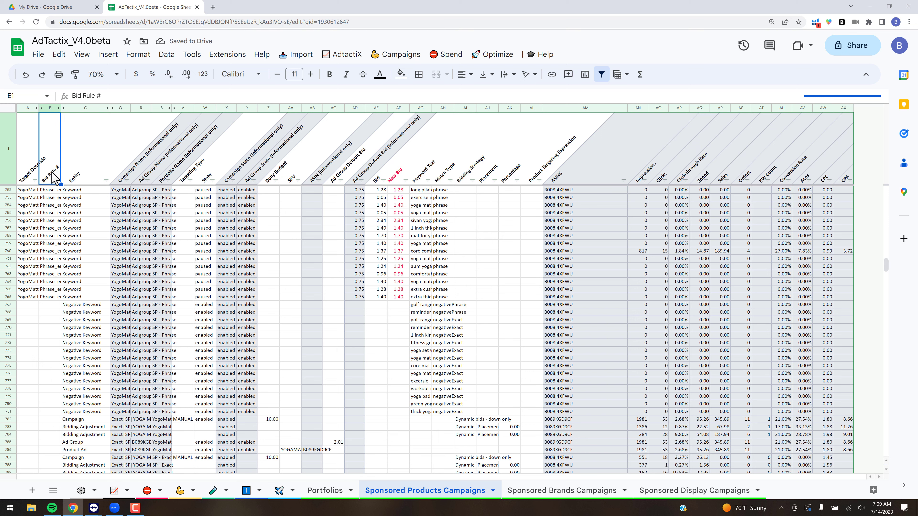
key(Down)
click(10, 191)
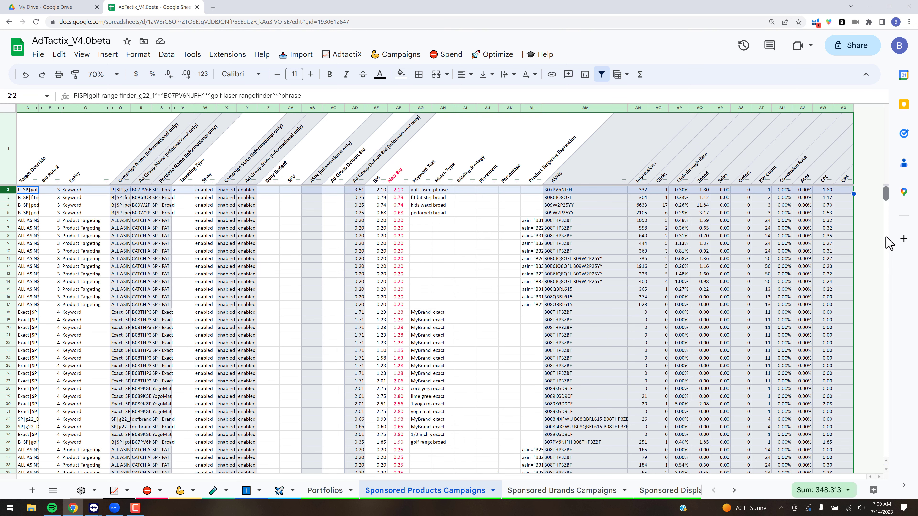
- Delete rows 235 through 2722, the entries without a bid rule number, from the Sponsored Products Campaigns sheet
scroll(889, 250, down, 3)
drag(886, 249, 883, 217)
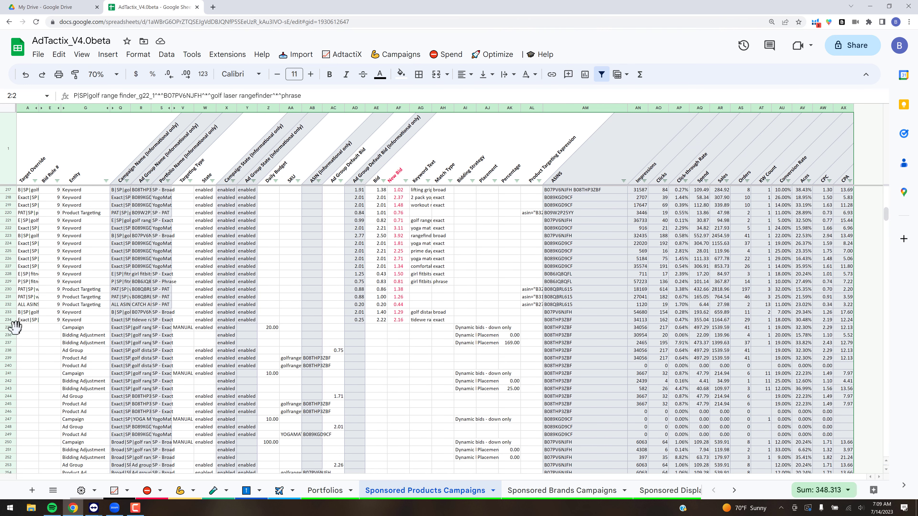
click(8, 327)
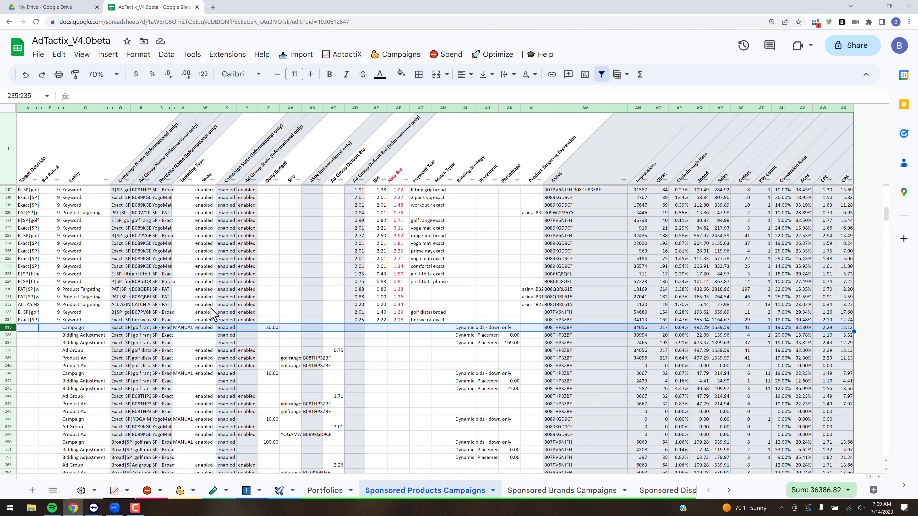
key(ctrl+shift+Down)
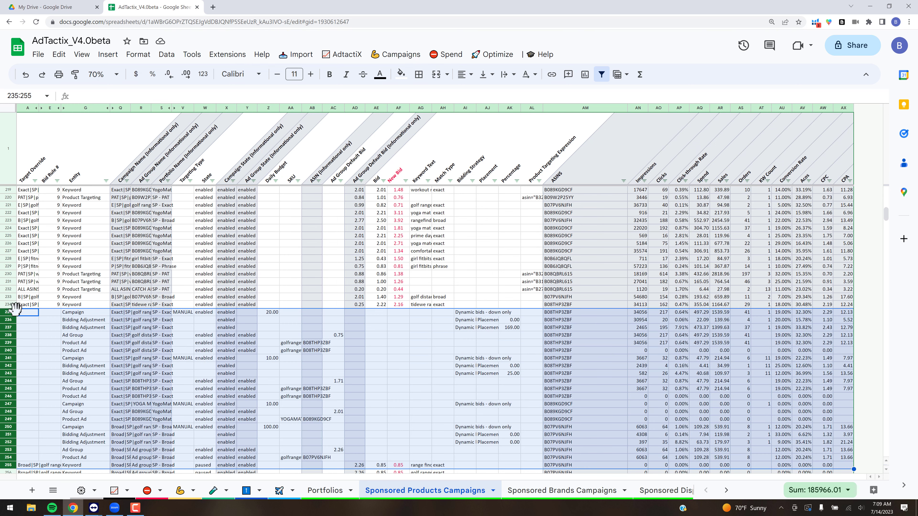
click(8, 313)
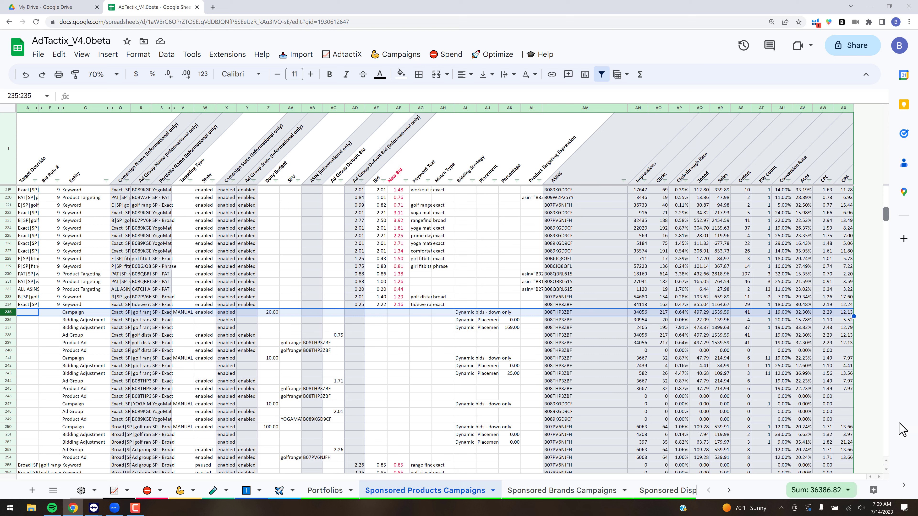
scroll(891, 457, down, 3)
drag(886, 216, 891, 455)
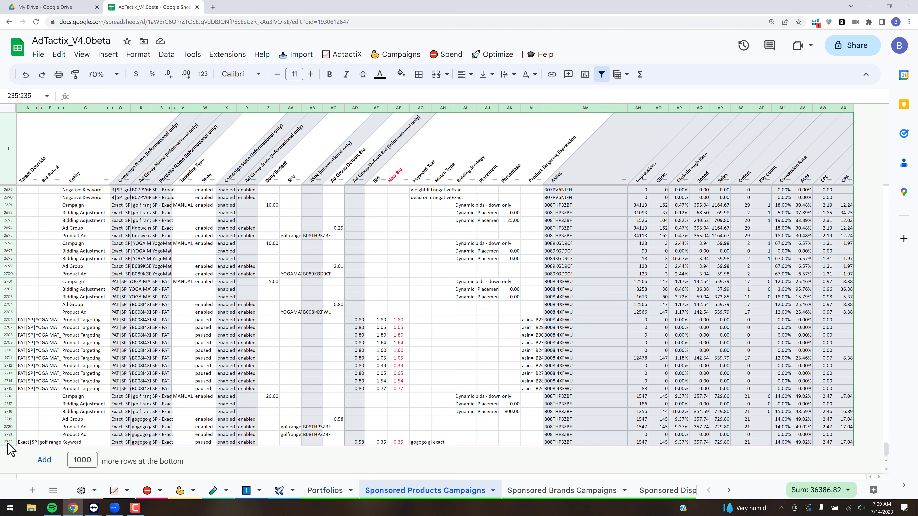
shift+click(8, 443)
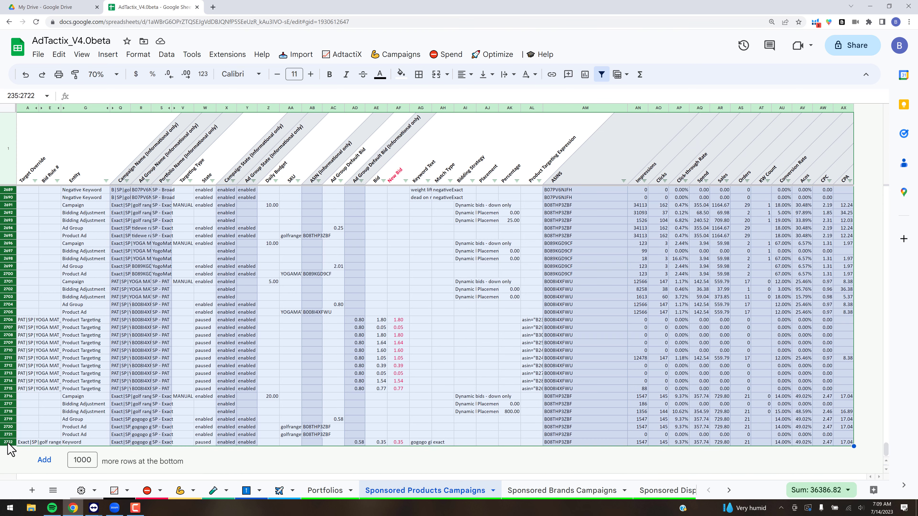
right_click(8, 424)
click(39, 214)
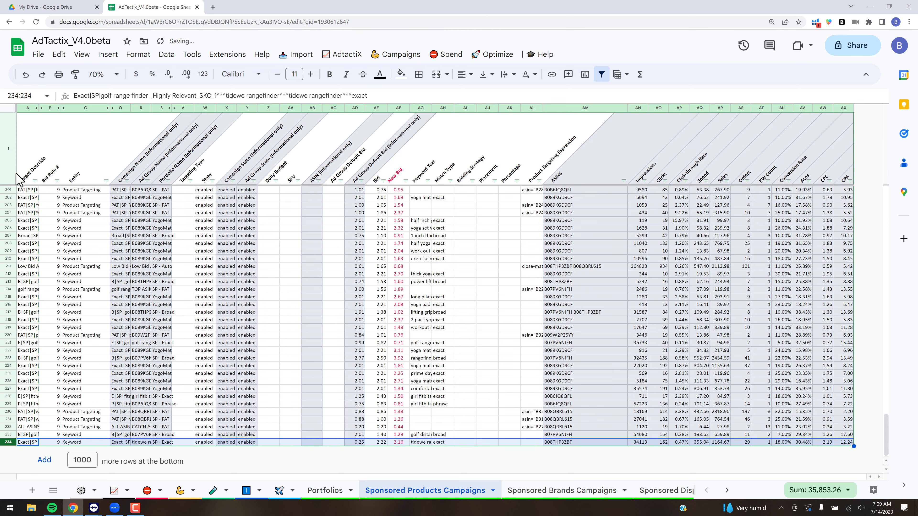
- Delete rows 2 through 179, the targets with bid rules 3 through 8, leaving only the rule 9 targets
scroll(51, 259, up, 4)
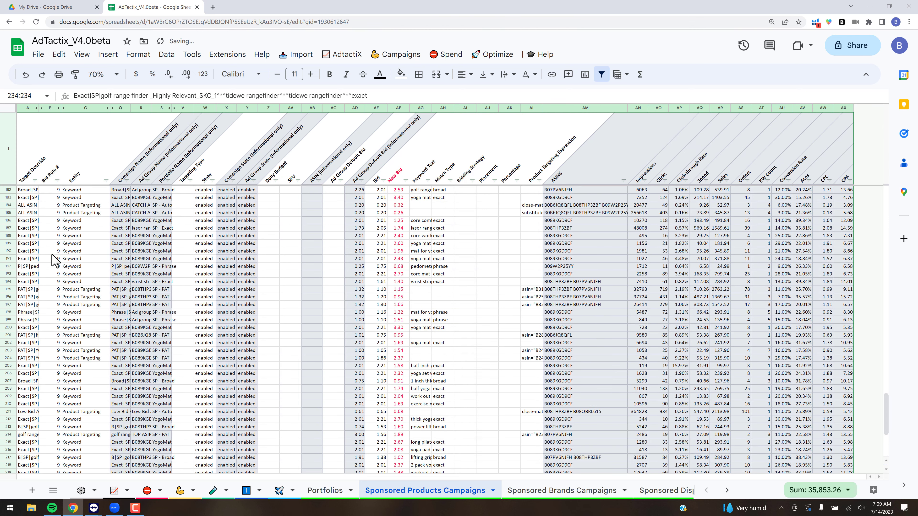
scroll(52, 258, up, 8)
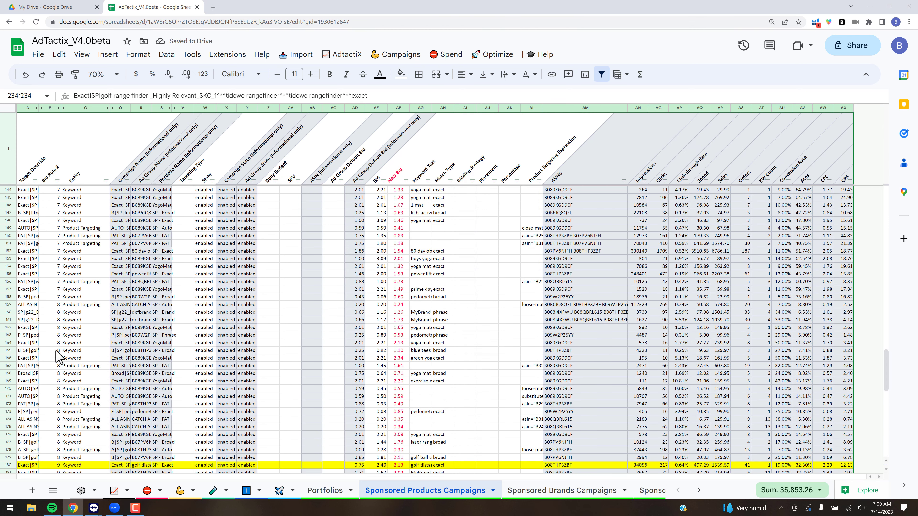
click(58, 458)
click(9, 458)
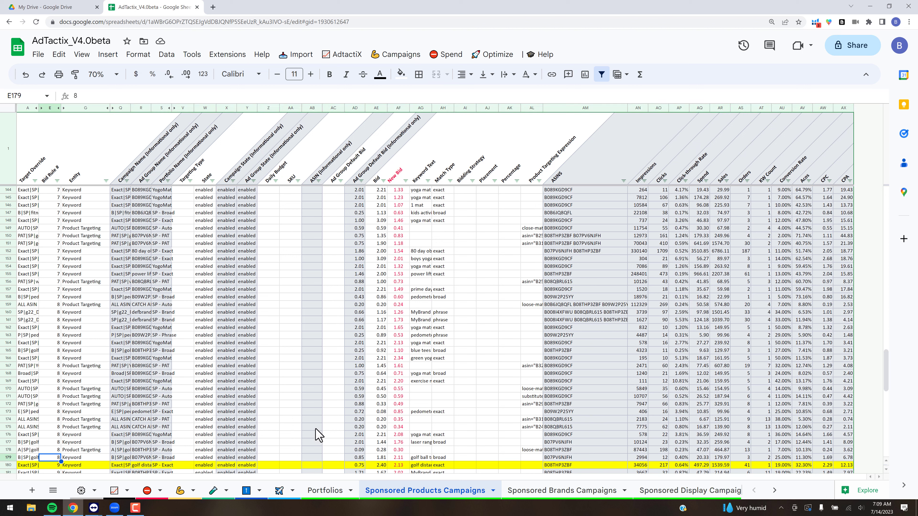
drag(886, 376, 841, 183)
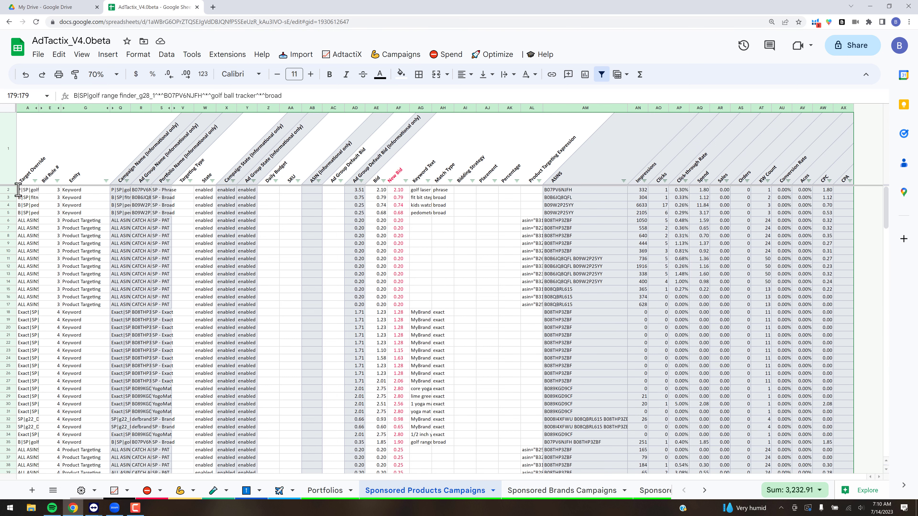
shift+click(9, 193)
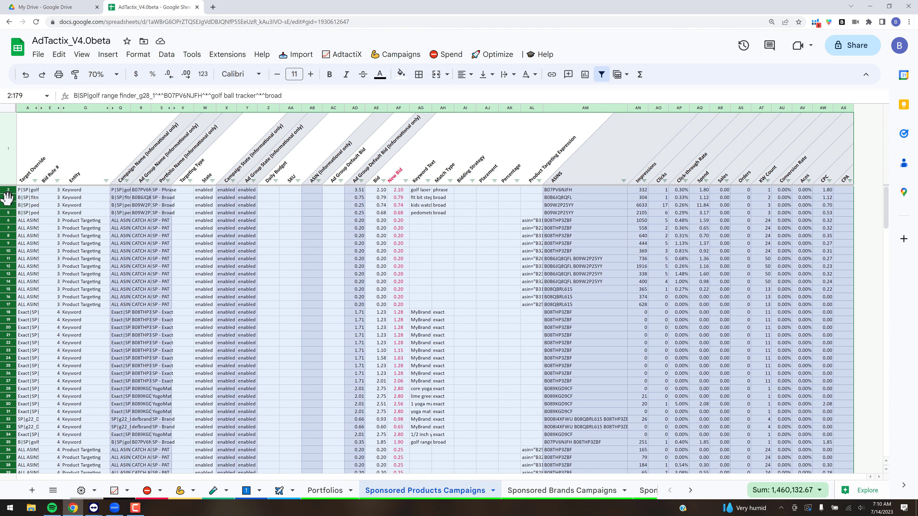
right_click(37, 293)
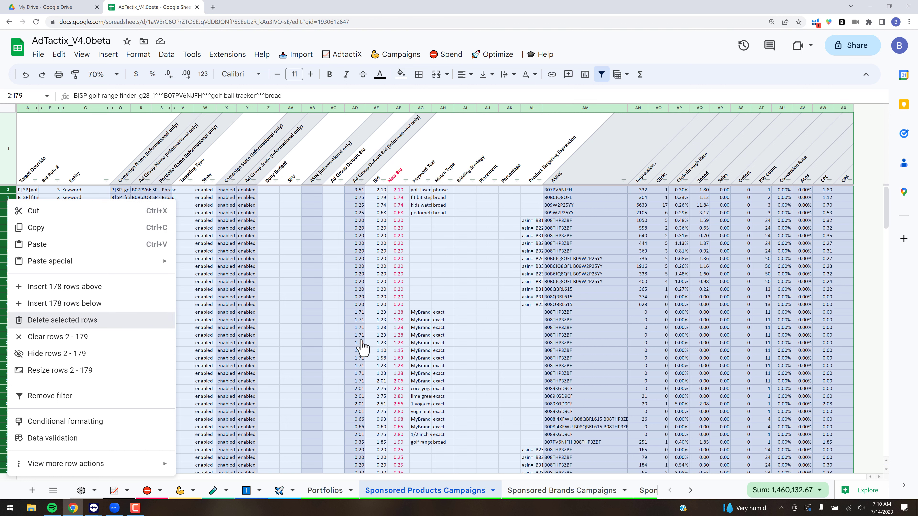
click(129, 246)
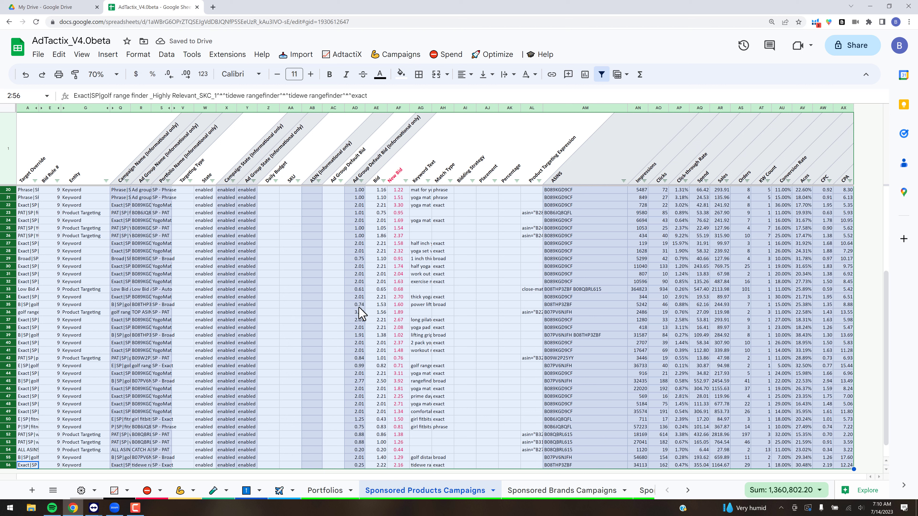
- Check the Bid column, and use the version history to restore the campaign rows from before the sorting and deletions
scroll(362, 313, up, 2)
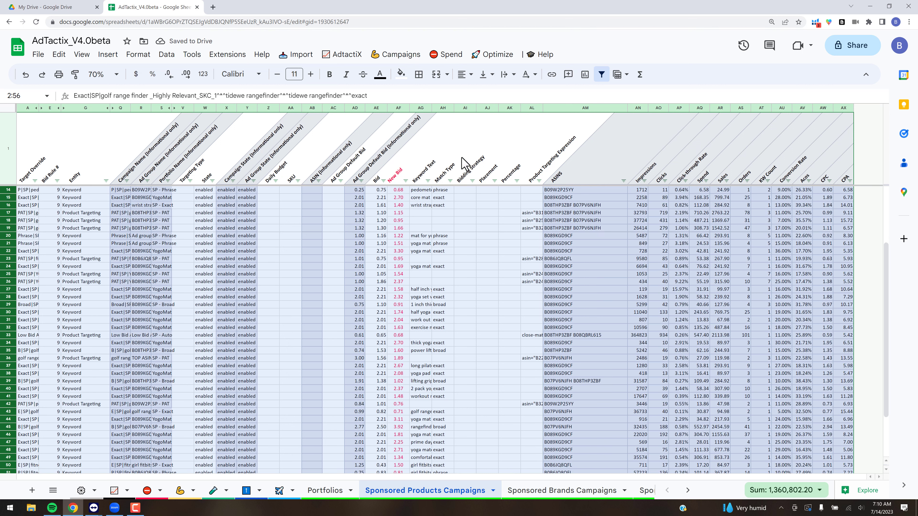
click(465, 266)
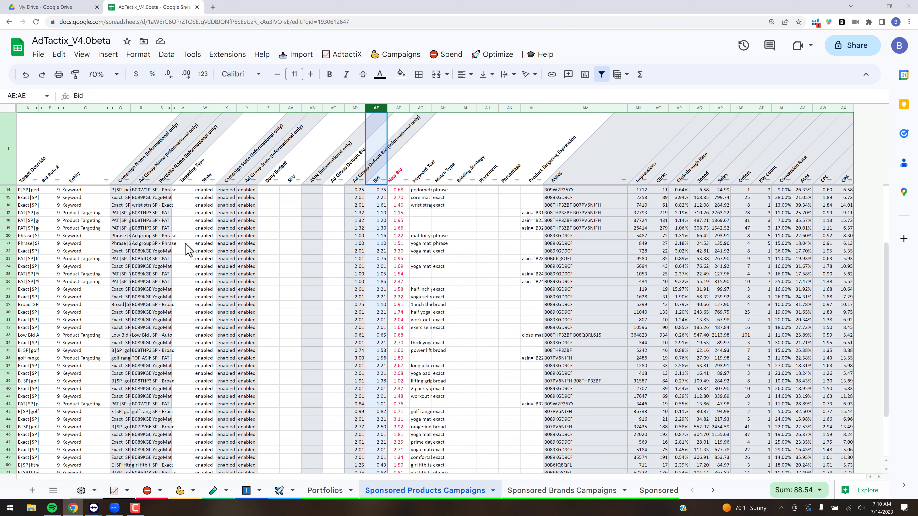
click(38, 55)
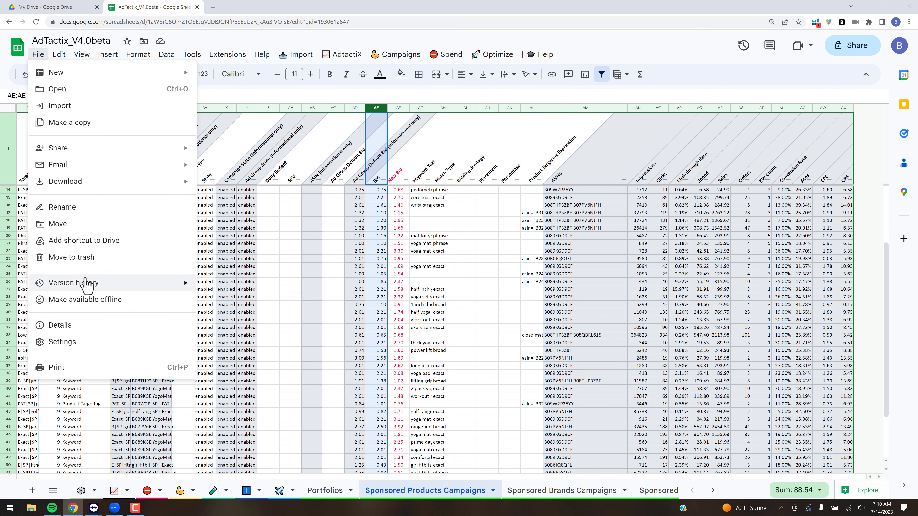
mouse_move(86, 283)
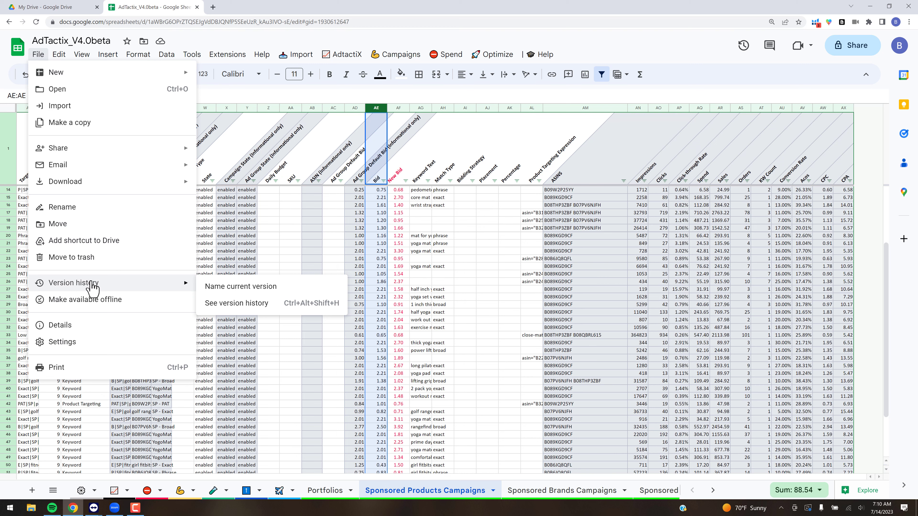
click(232, 304)
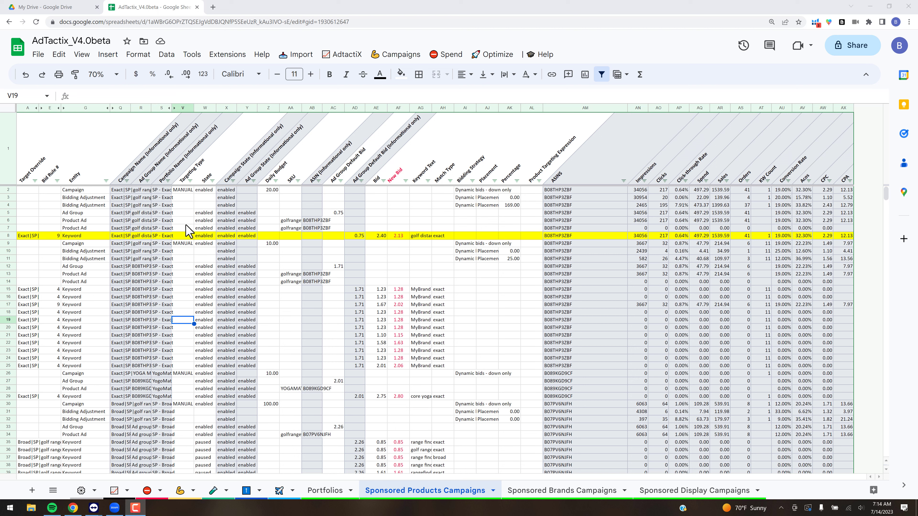
- Go to the AdTactix Autopilot Settings in the settings sheet and examine the Use Old Bids for No-Rule Targets option
click(80, 493)
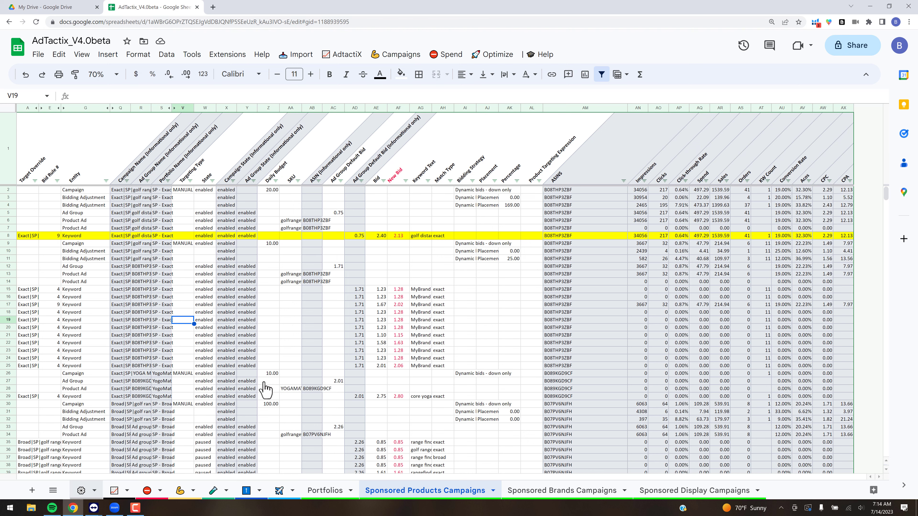
scroll(191, 395, down, 5)
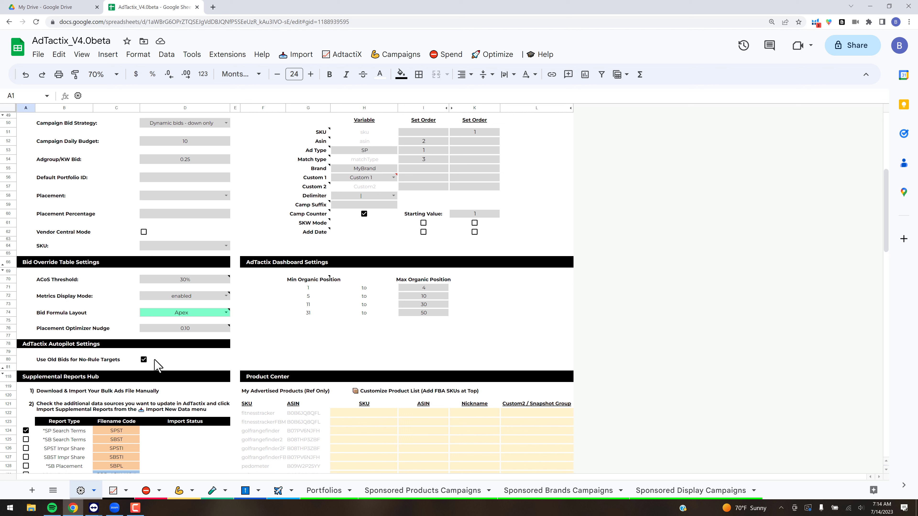
- In the Sponsored Products Campaigns sheet, compare the Bid and New Bid of the paused, no-rule keyword in row 35
click(401, 491)
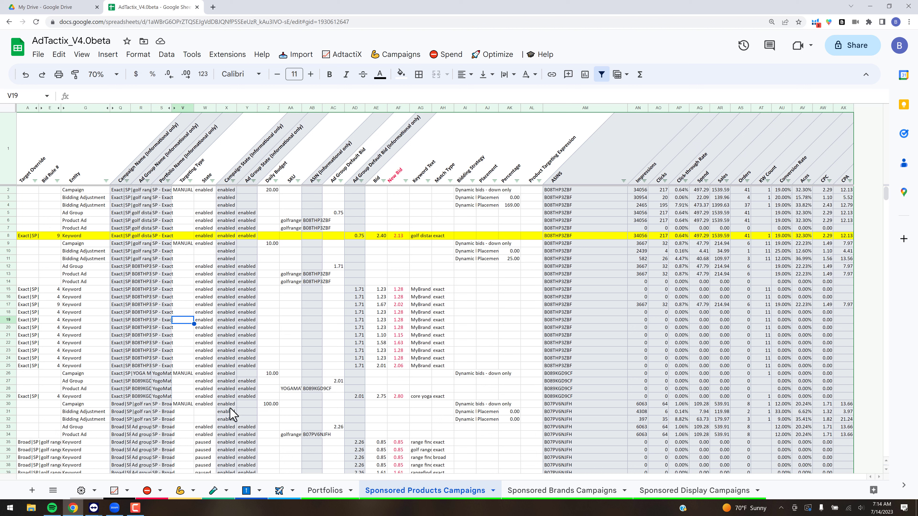
click(207, 443)
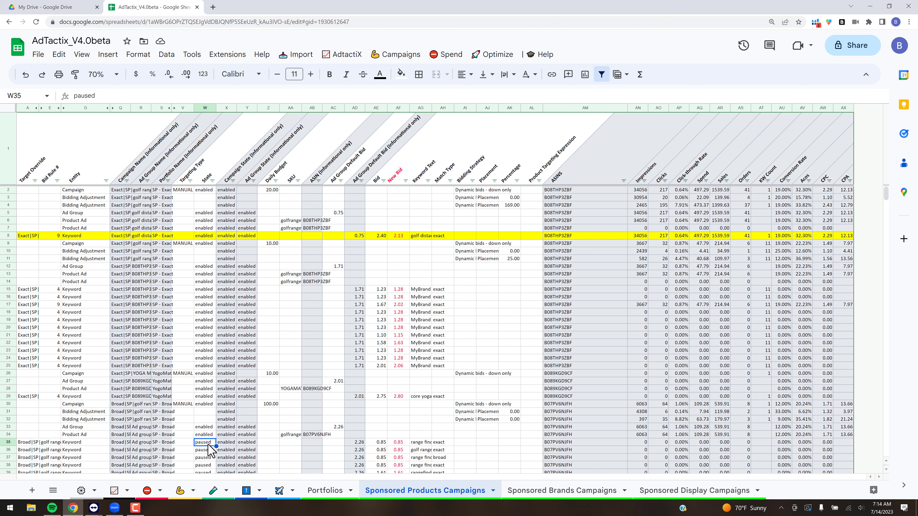
click(388, 442)
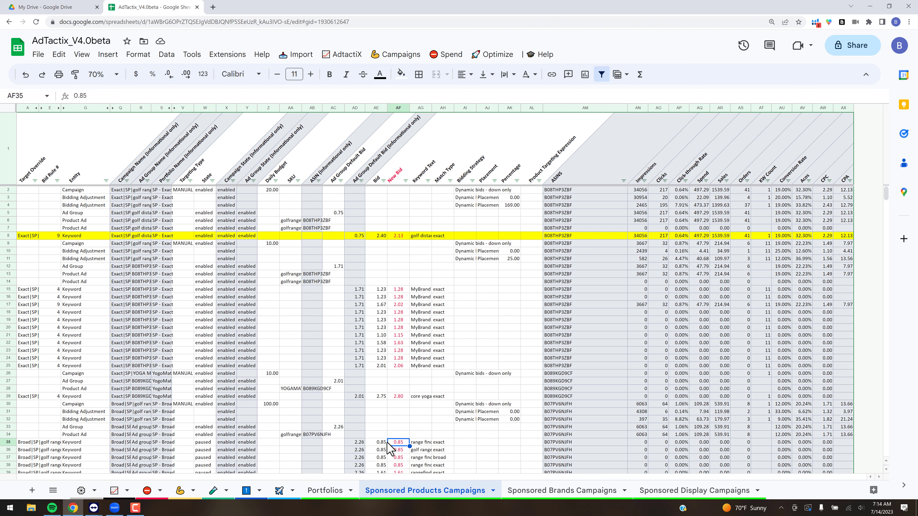
click(382, 443)
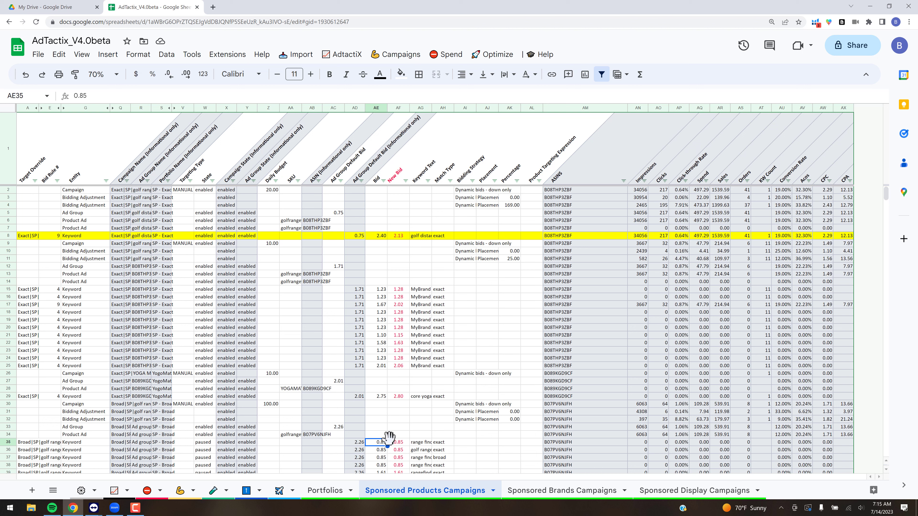
key(Right)
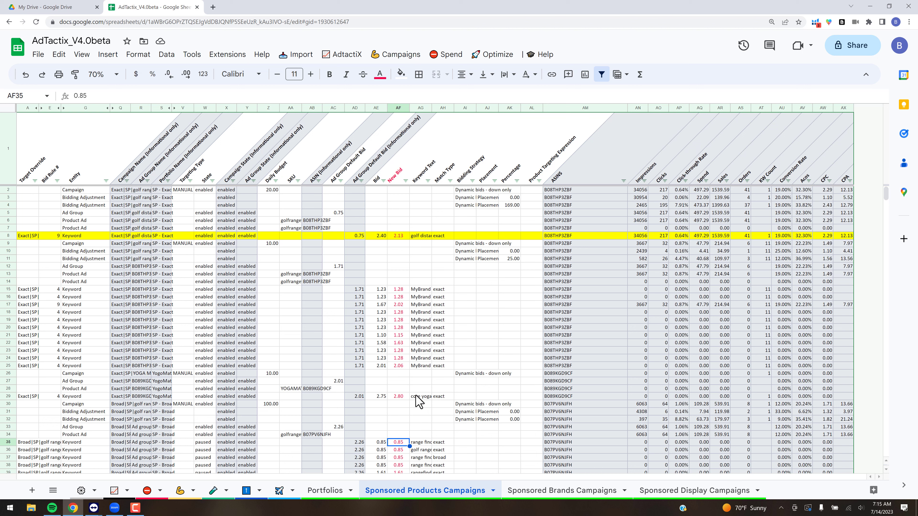
scroll(418, 401, down, 2)
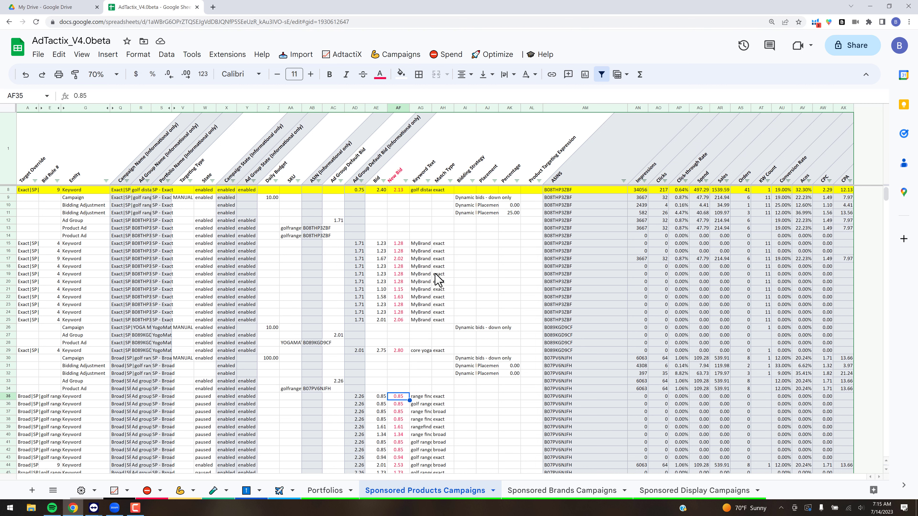
scroll(437, 280, up, 2)
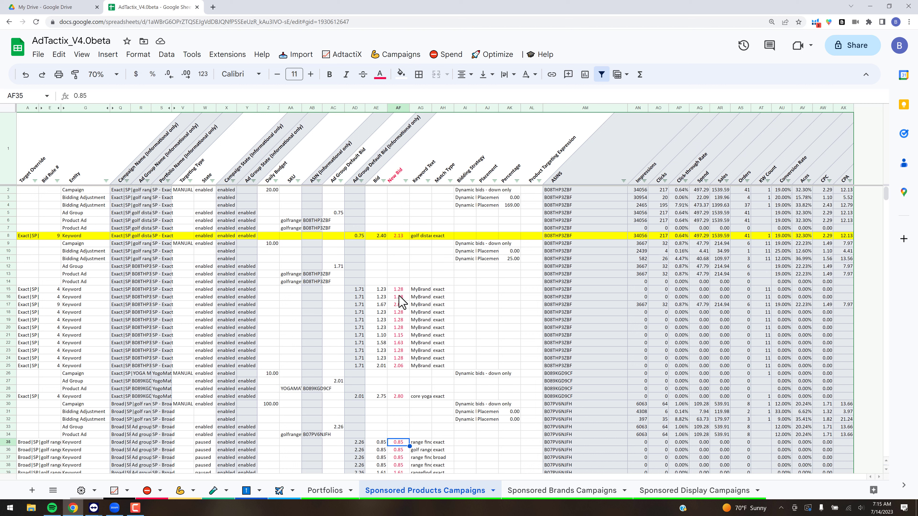
- Run Review Bid Changes on the Sponsored Products Campaigns sheet to show original versus new bid differences for all active targets
click(498, 55)
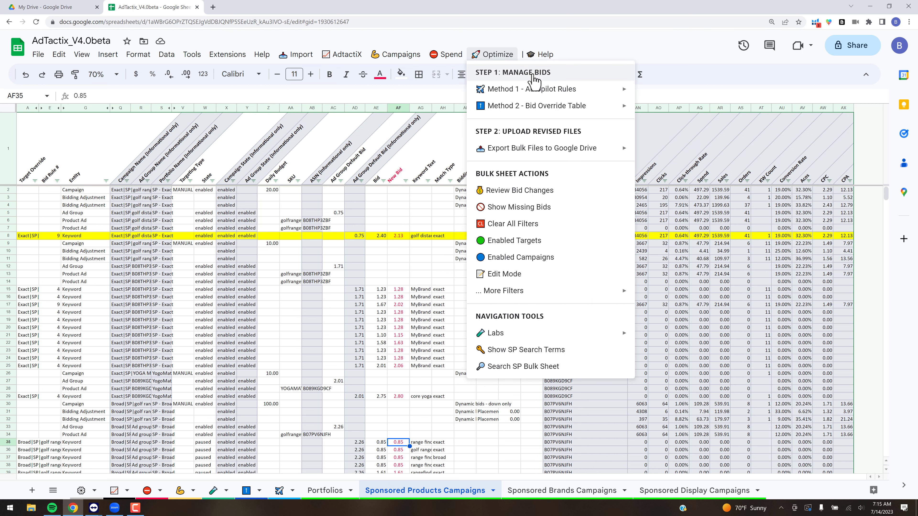
click(531, 197)
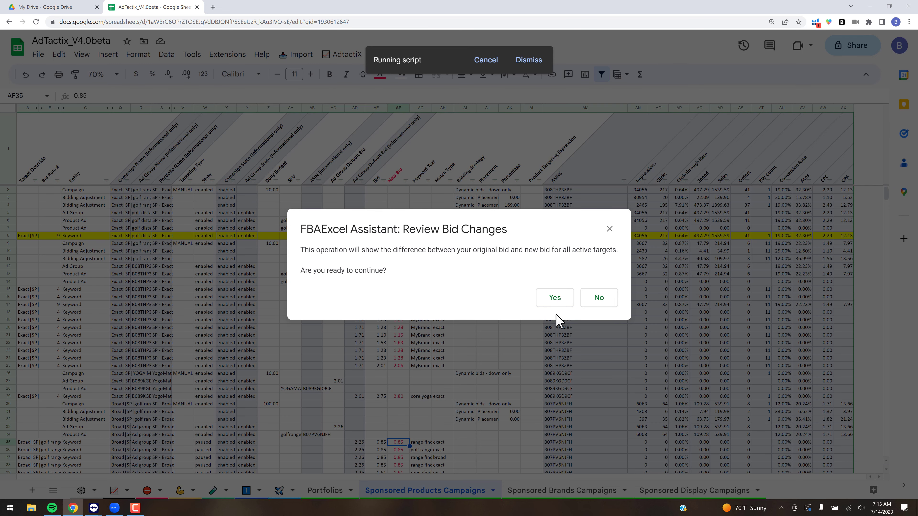
click(554, 299)
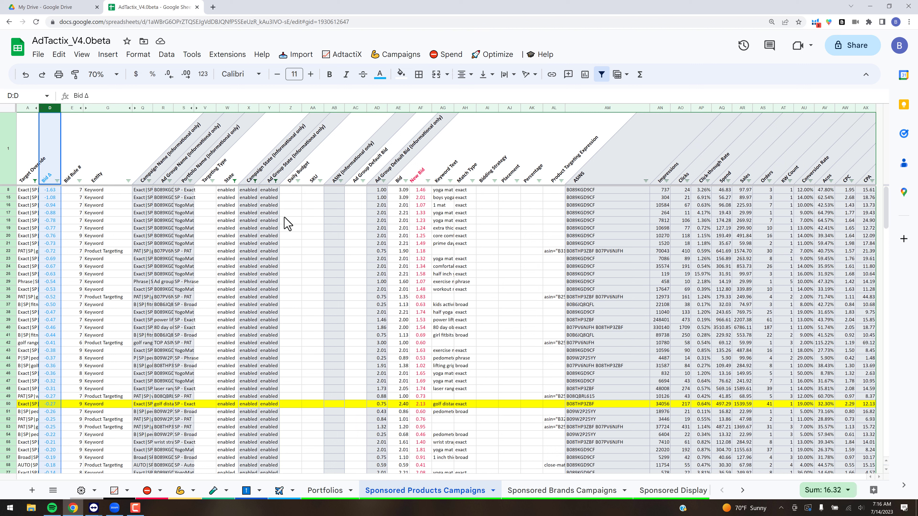
click(284, 215)
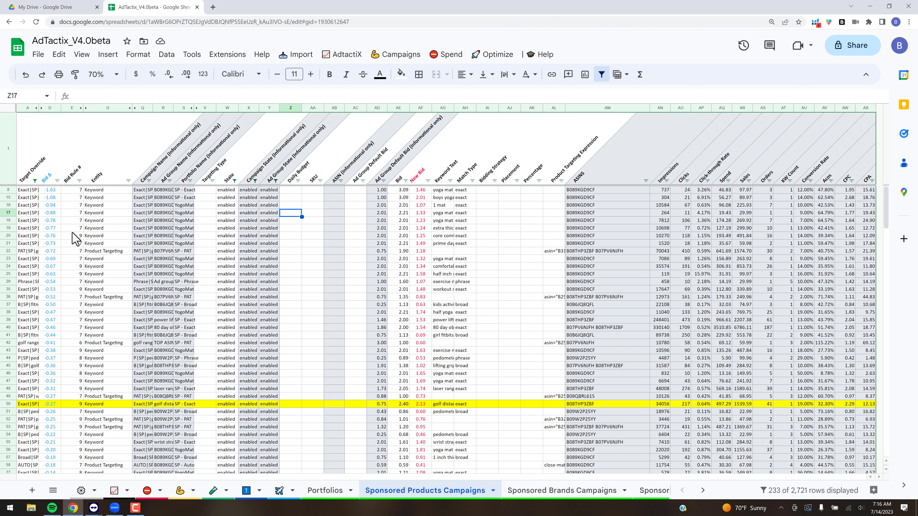
click(423, 192)
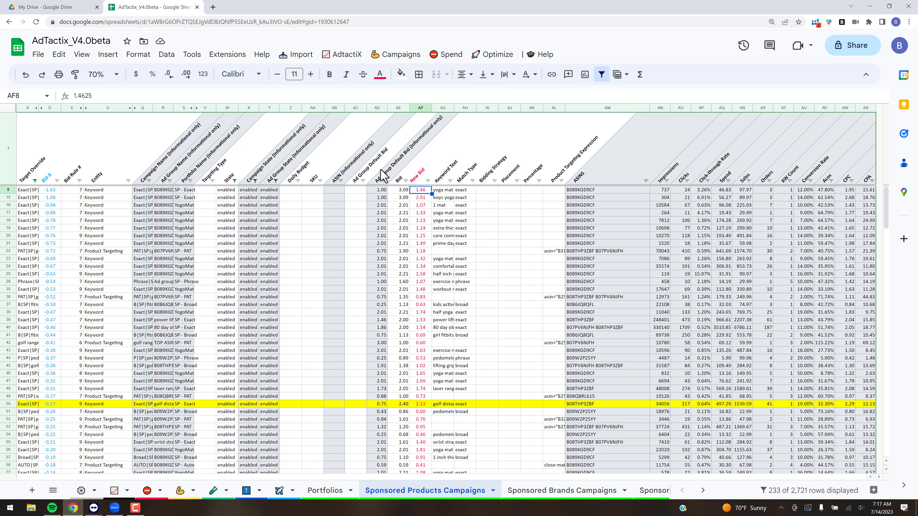
- Go to the AdTactix Autopilot sheet and examine the no-rule target counts under Target Status
click(299, 55)
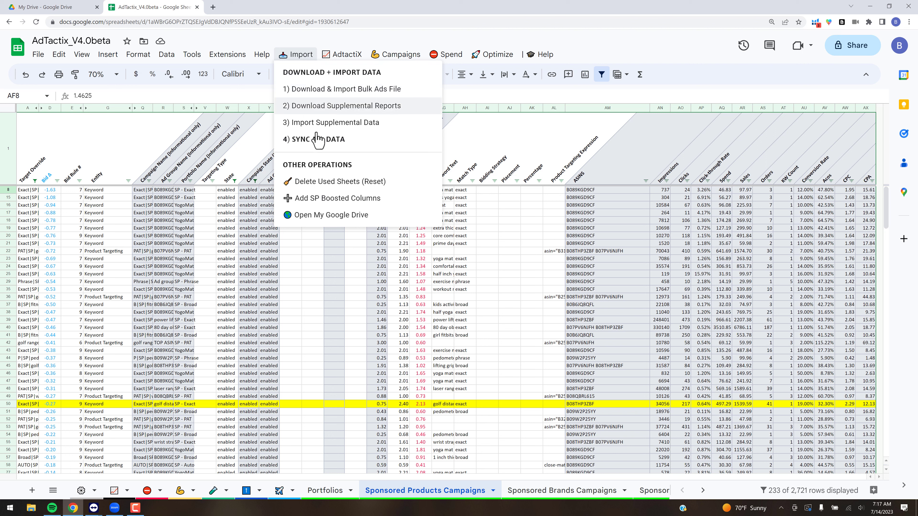
click(283, 493)
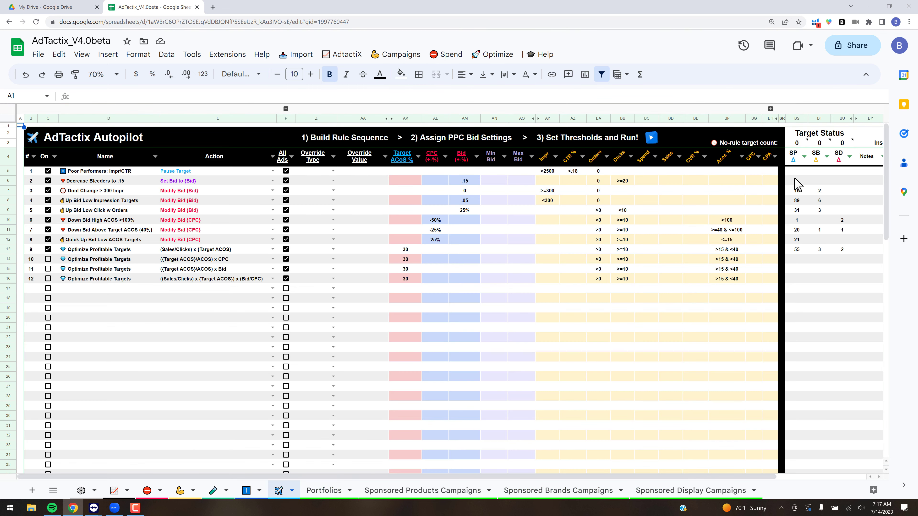
mouse_move(827, 145)
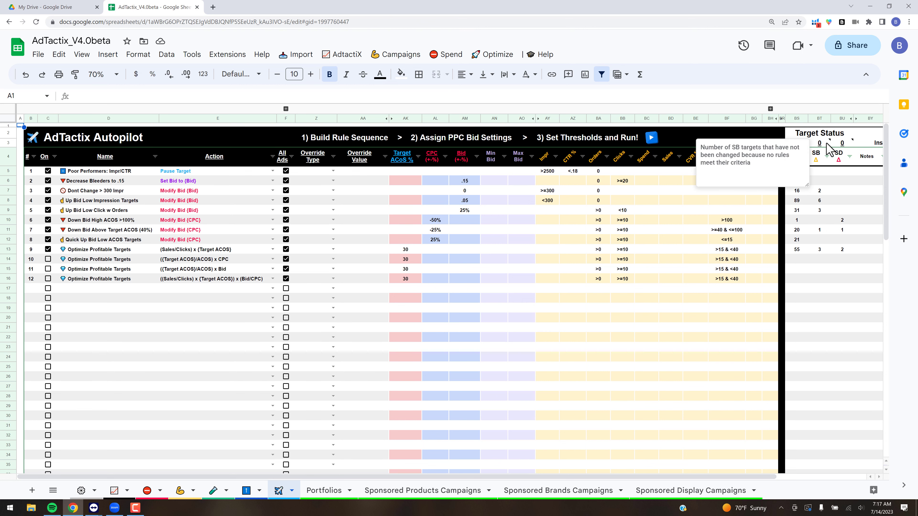
click(820, 347)
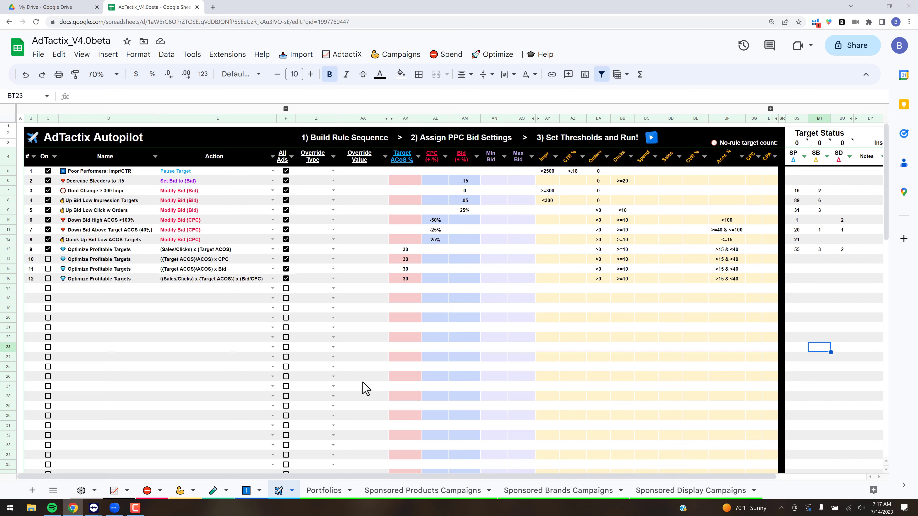
- Export the optimized Sponsored Products bulk file from the Sponsored Products Campaigns sheet to Google Drive
click(421, 491)
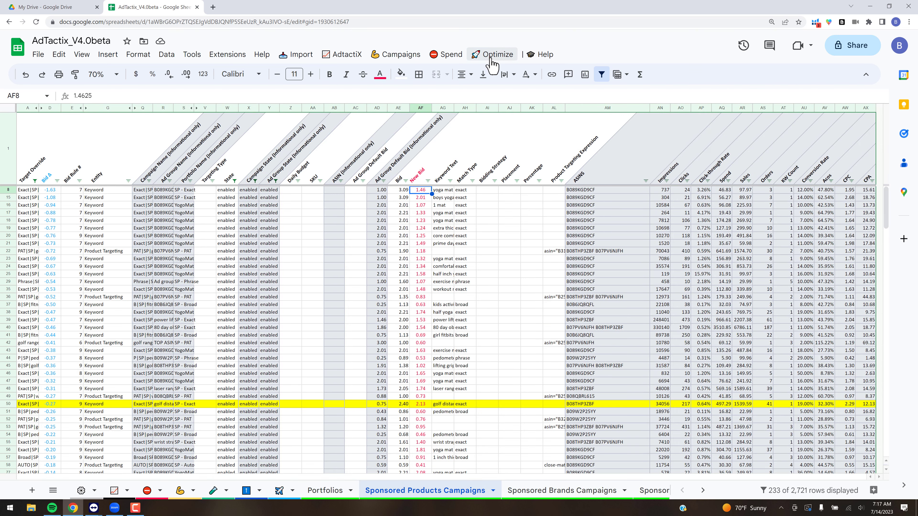
click(492, 62)
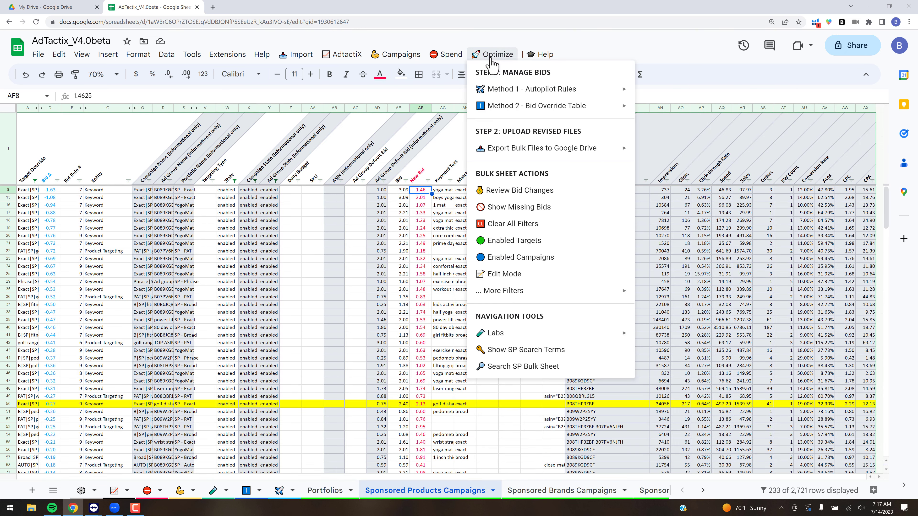
mouse_move(523, 152)
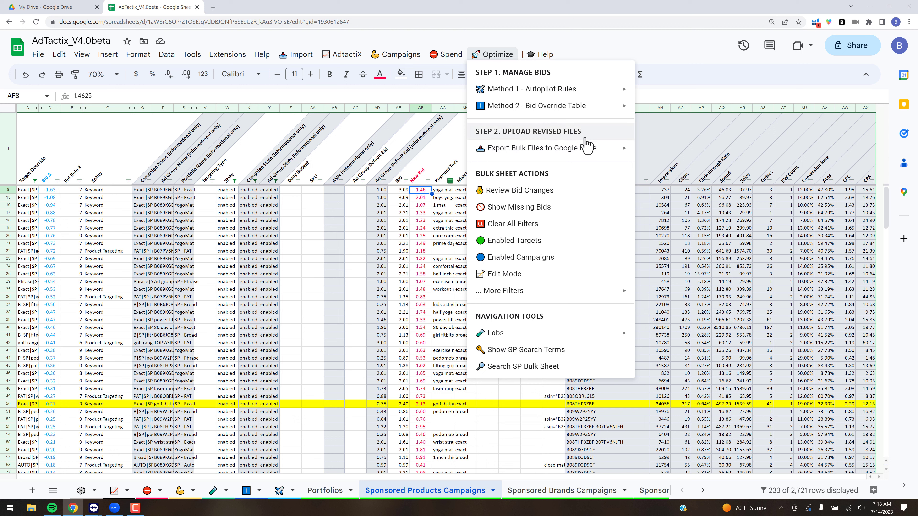
mouse_move(589, 147)
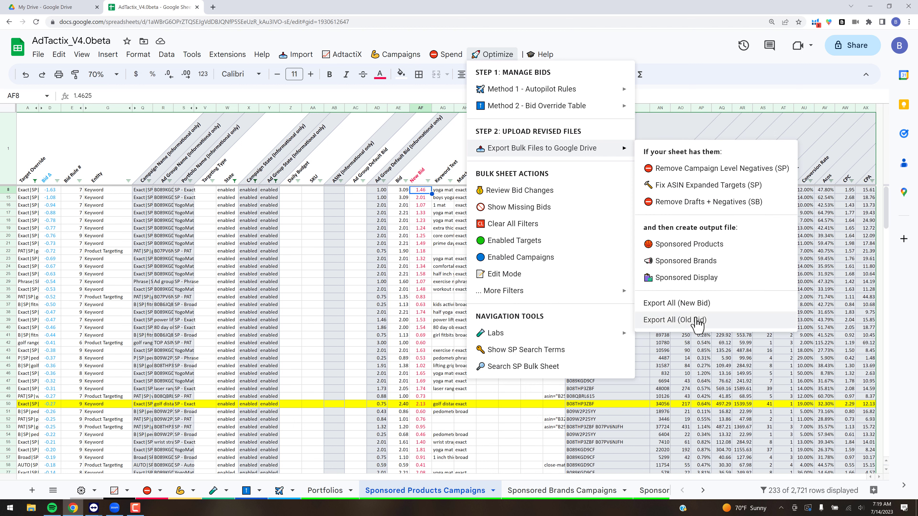
click(707, 249)
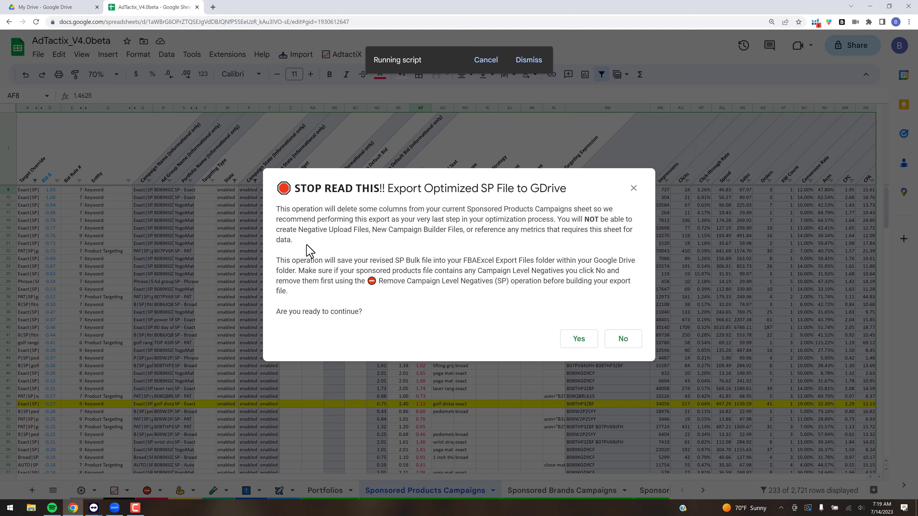
drag(293, 240, 279, 224)
click(494, 230)
click(580, 341)
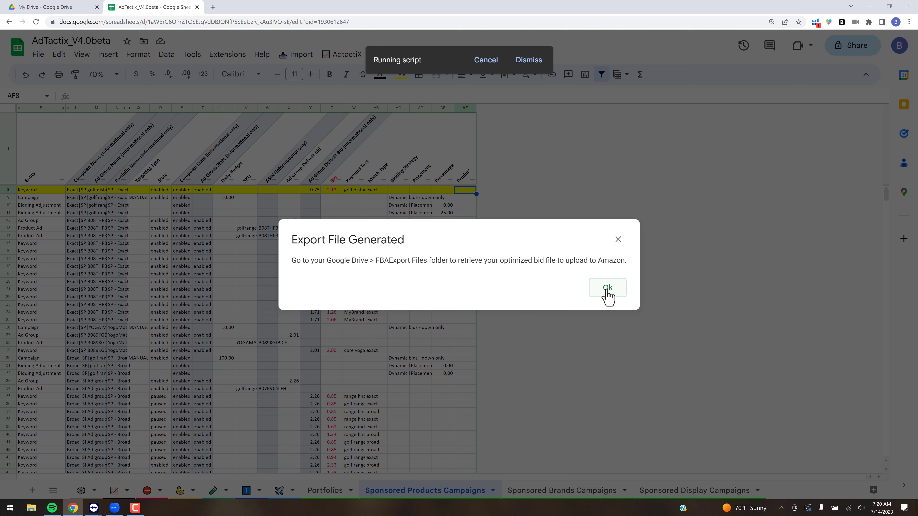
click(605, 289)
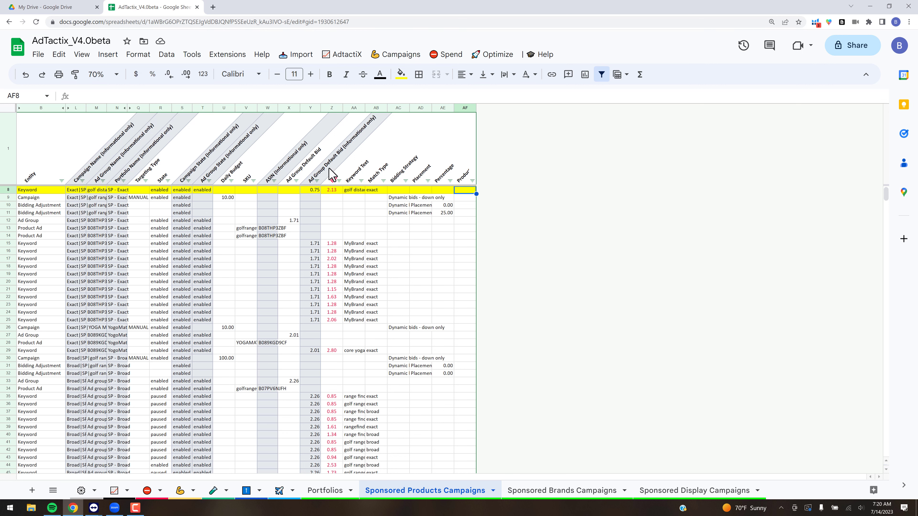
- Switch to Google Drive to check the newest Sponsored Products export in the FBAExcel Export Files folder, and return to the AdTactix spreadsheet
click(51, 7)
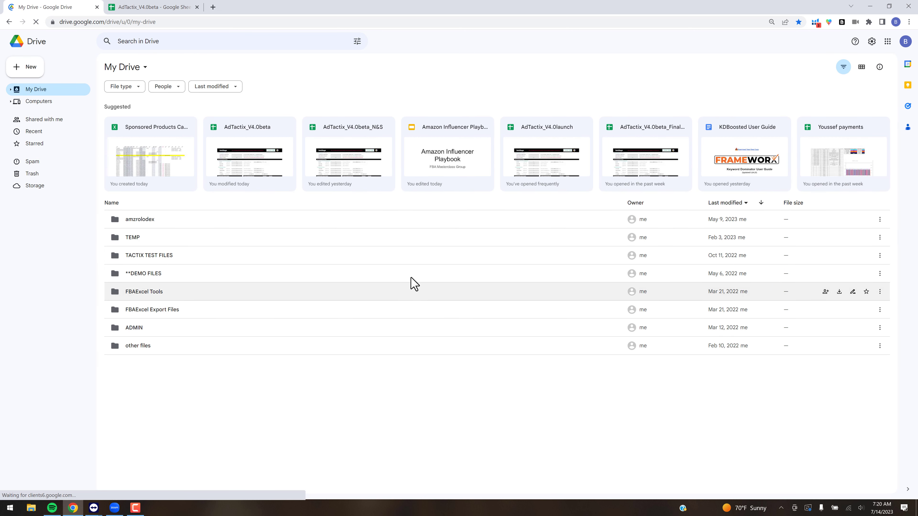
double_click(172, 310)
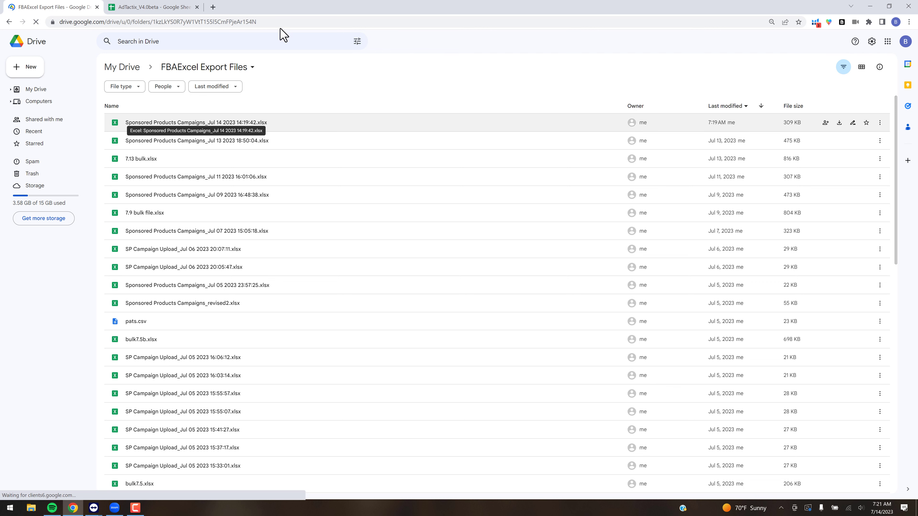
click(163, 7)
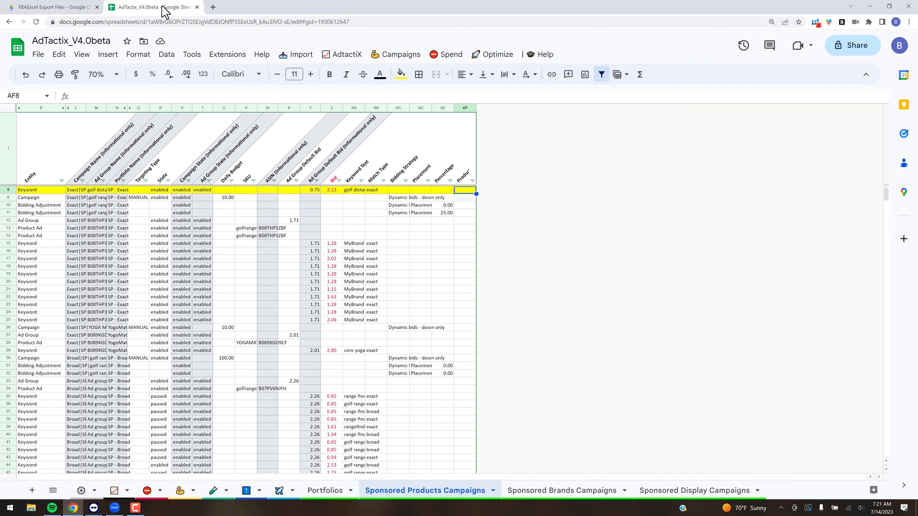
- Try the Download & Import Bulk Ads File operation, and reset AdTactix by deleting the used sheets
click(301, 61)
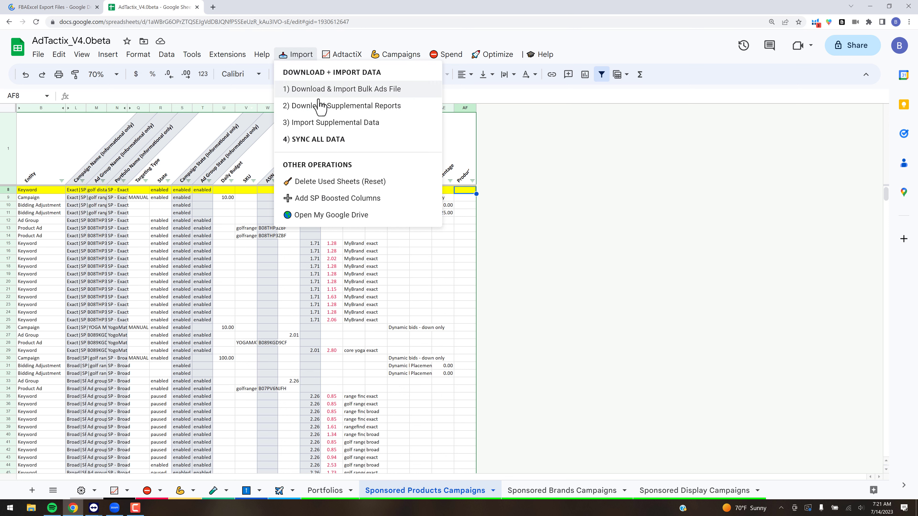
click(319, 91)
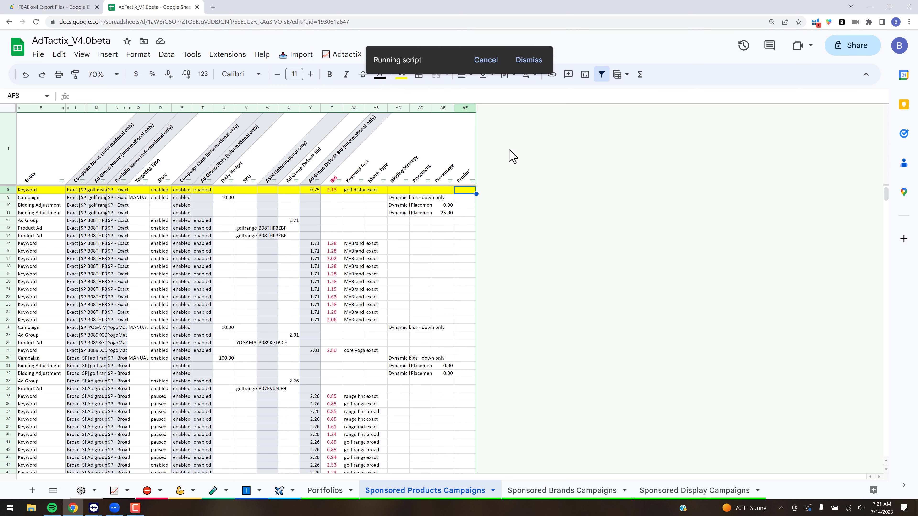
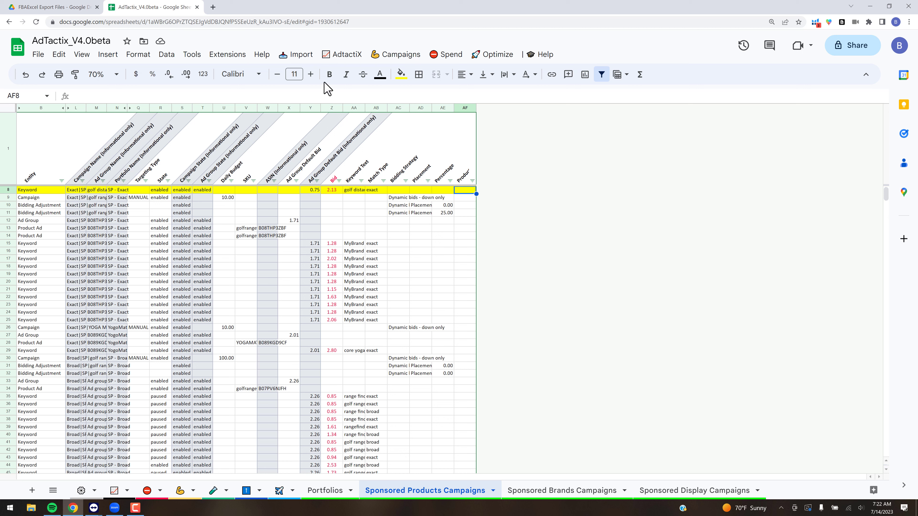
click(303, 55)
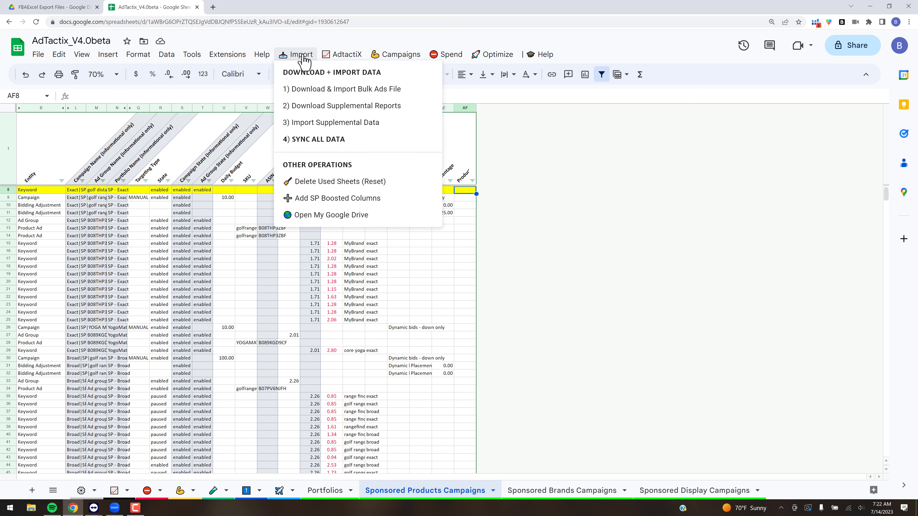
click(332, 183)
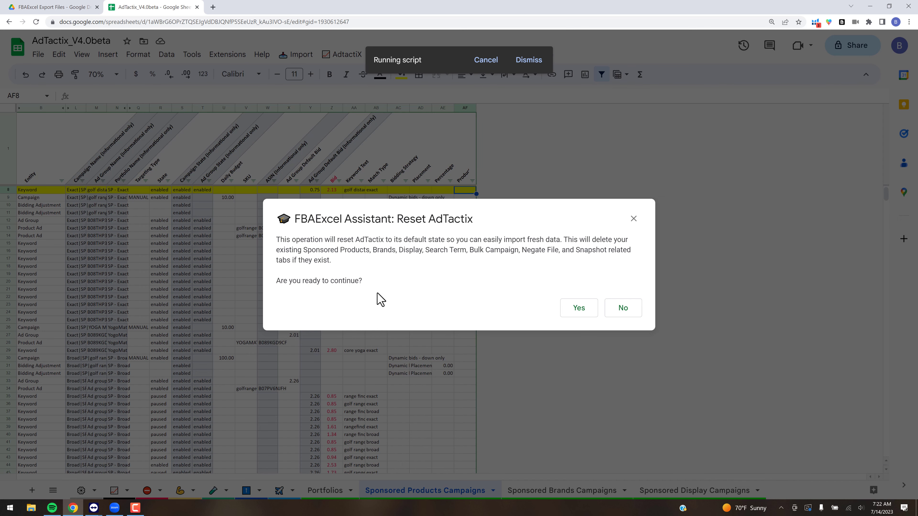
click(578, 308)
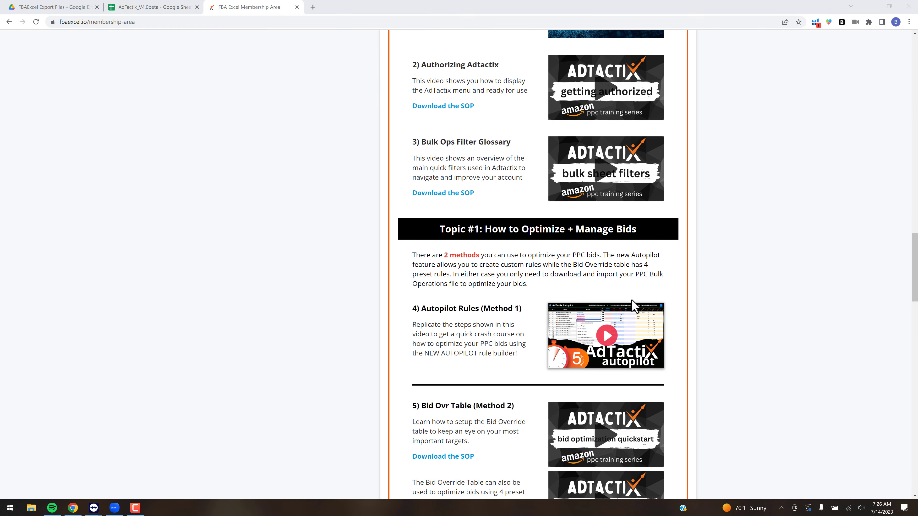
- Review the bid management training videos and the onboarding call section on the FBA Excel Membership Area page
scroll(636, 304, down, 2)
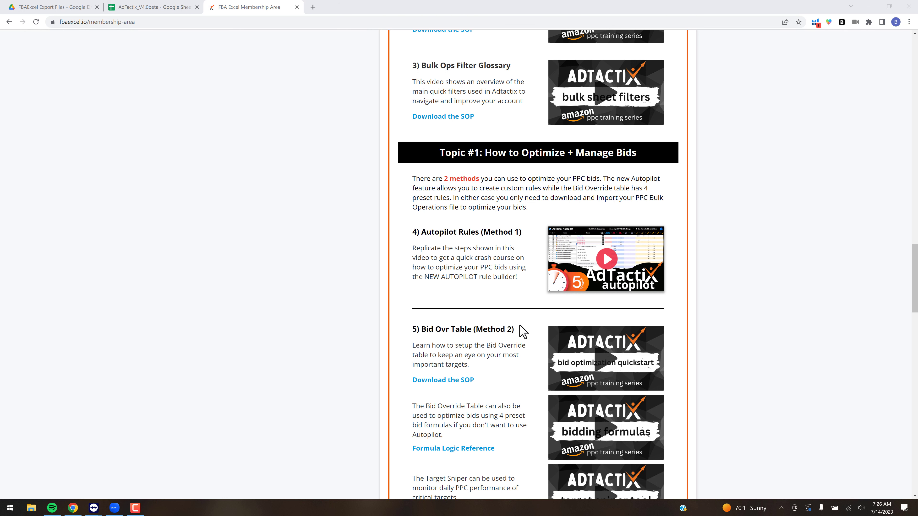
scroll(523, 331, up, 2)
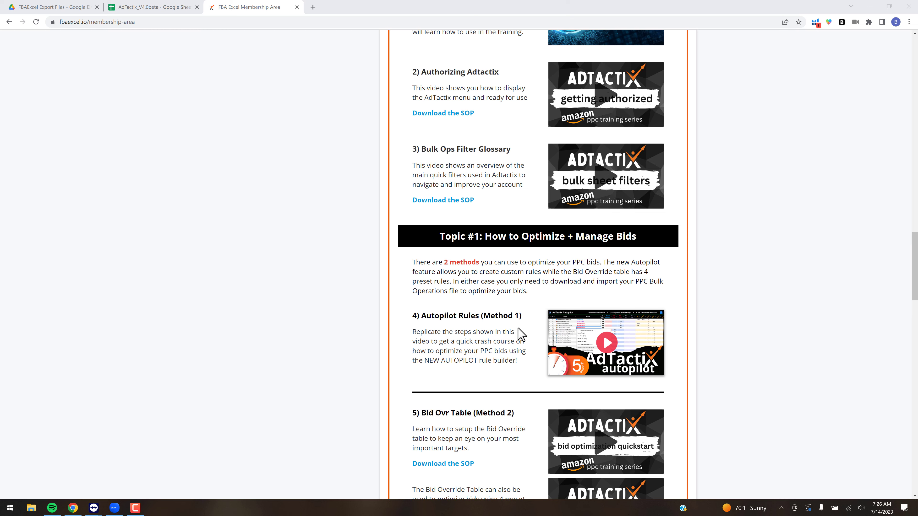
scroll(521, 334, up, 10)
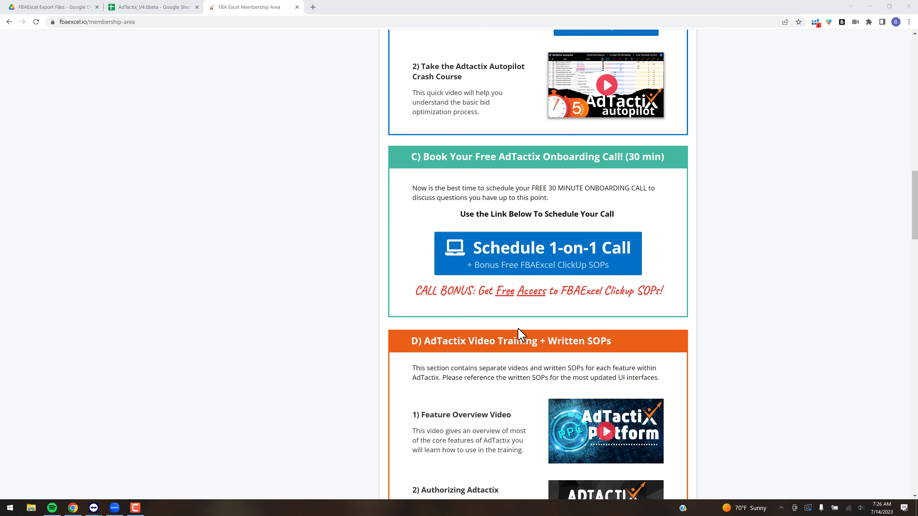
scroll(521, 335, up, 1)
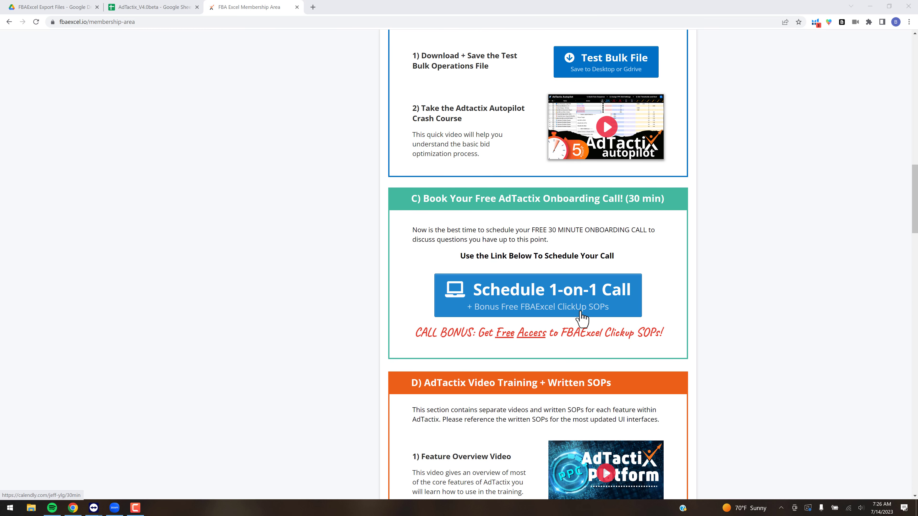